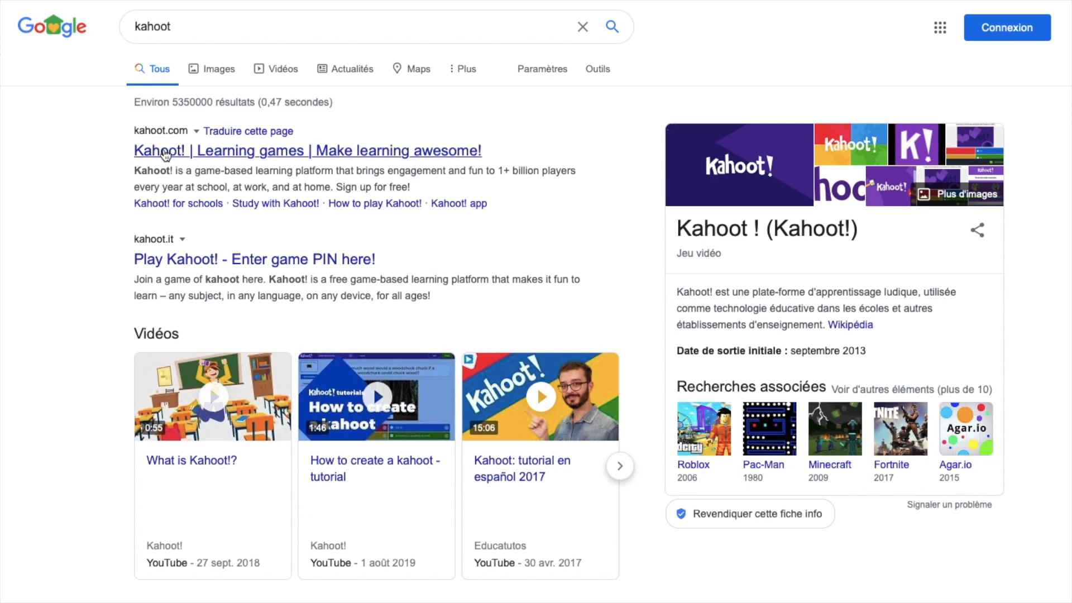
Step: Open the Kahoot! website from the search results and start signing up
click(166, 156)
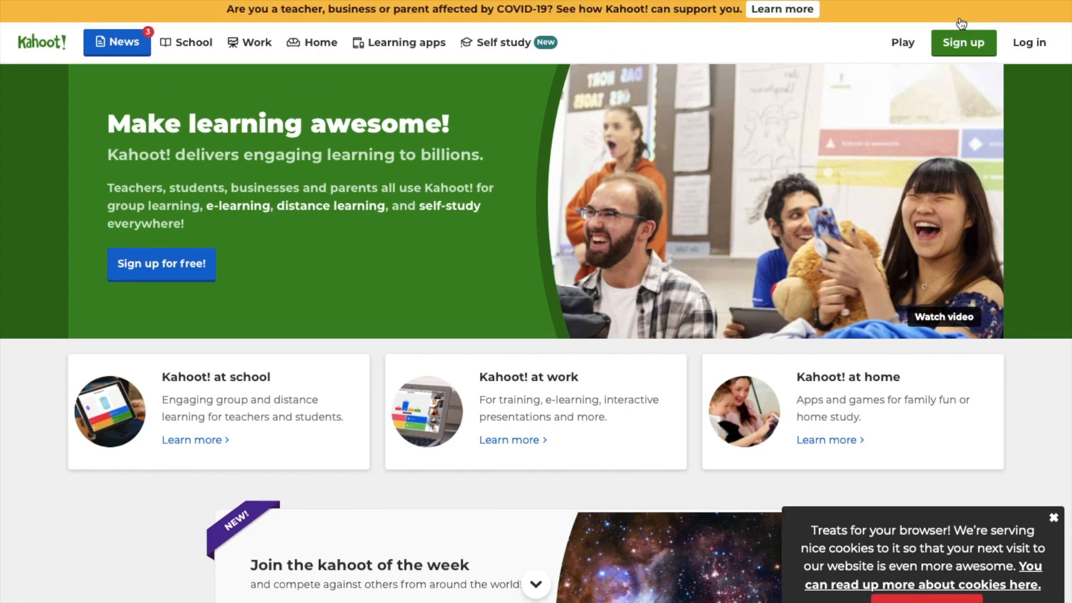
click(961, 42)
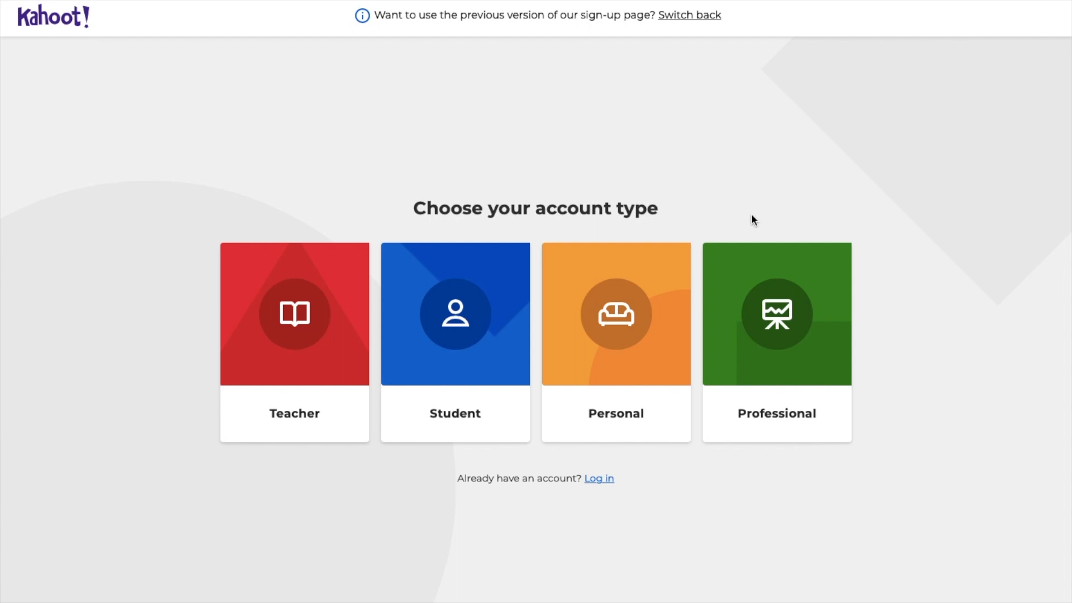
click(642, 357)
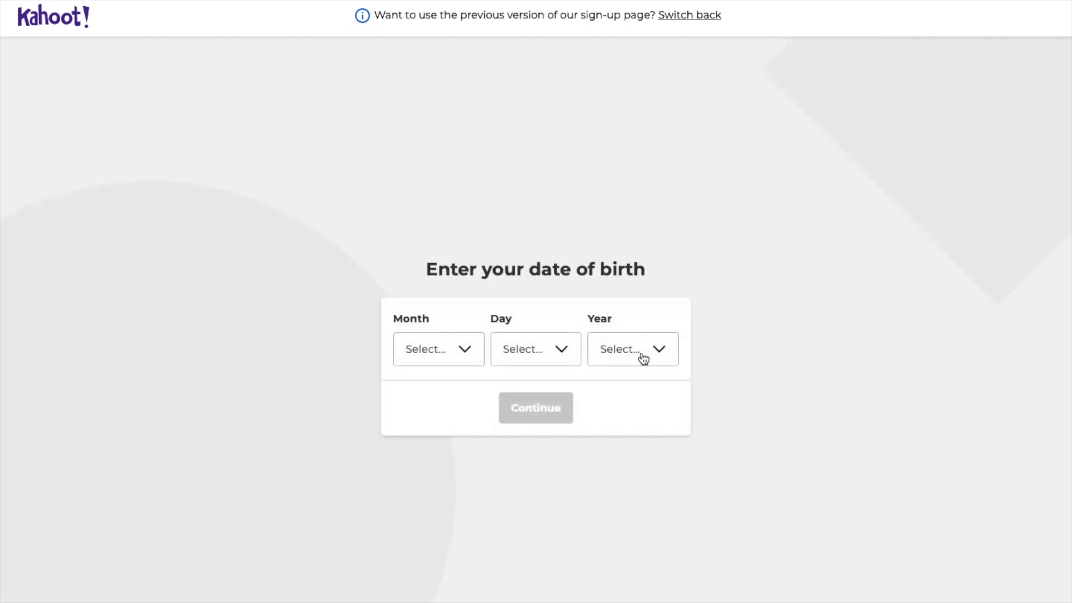
click(465, 350)
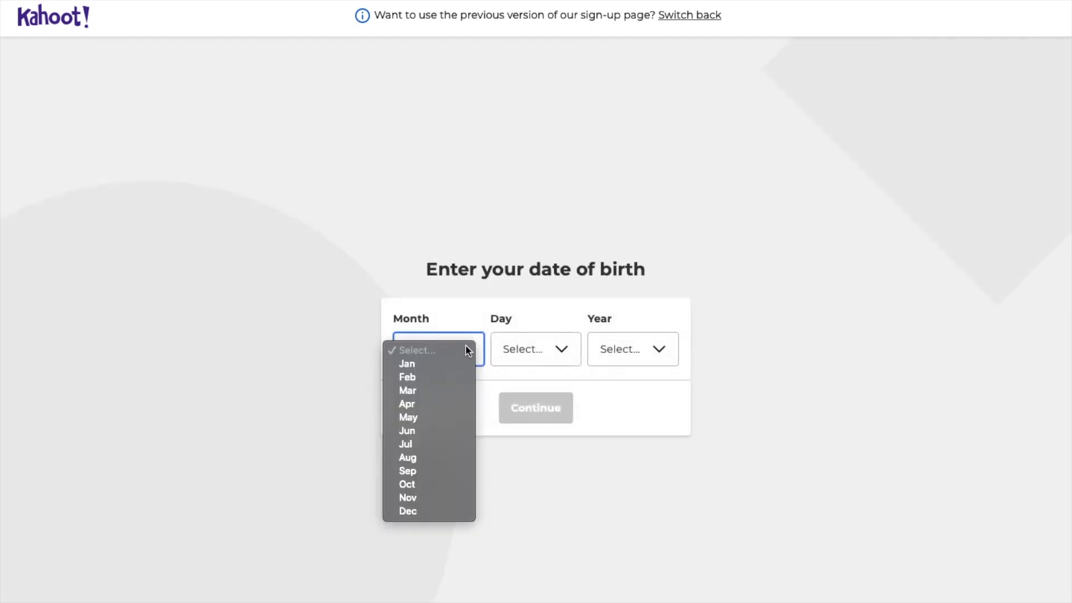
click(445, 417)
click(560, 347)
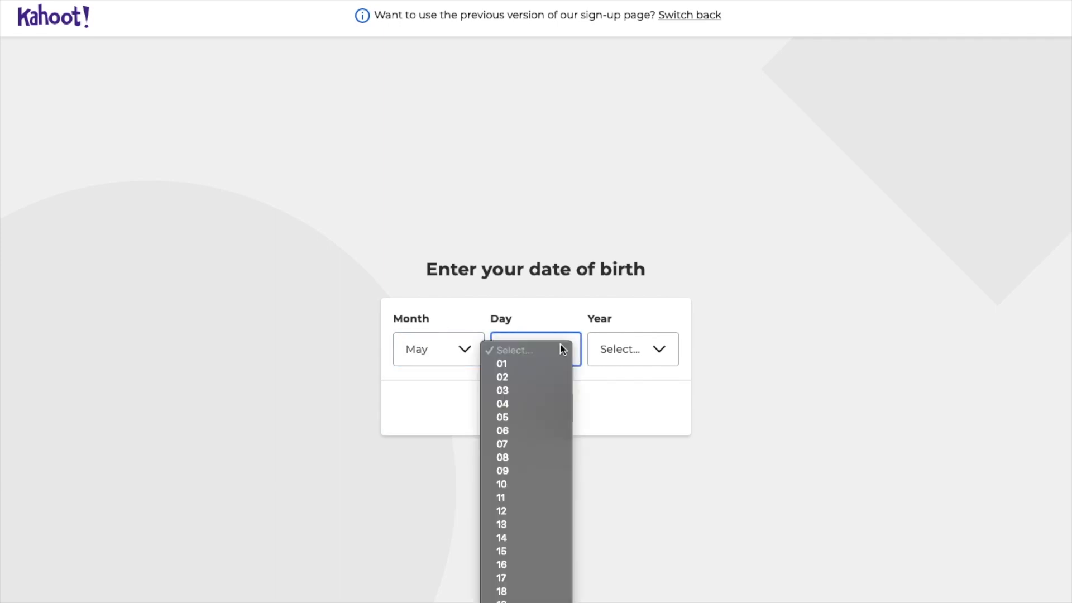
click(525, 564)
click(664, 355)
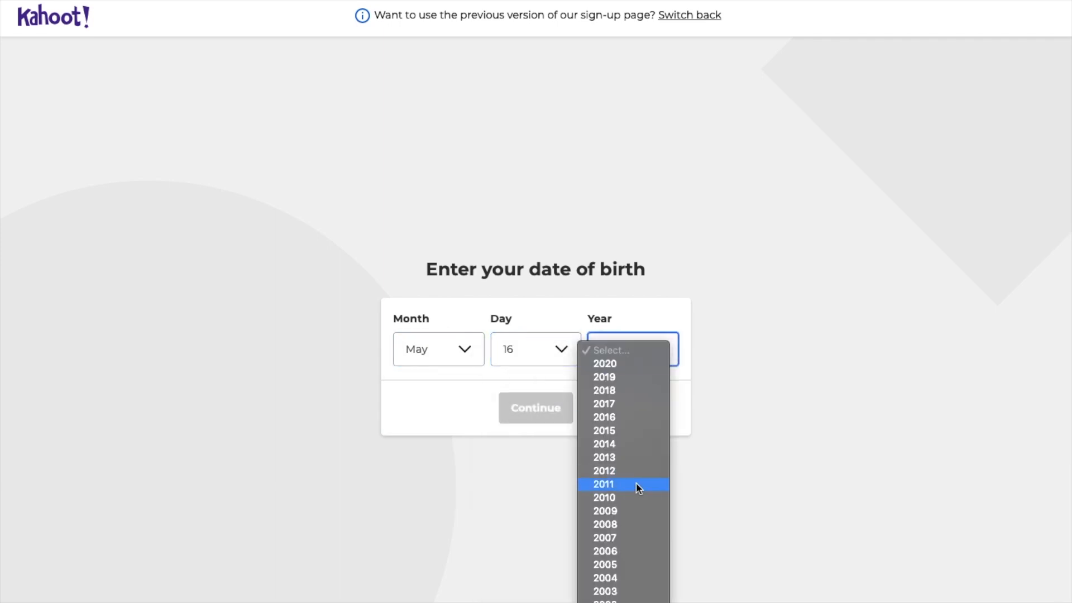
scroll(636, 484, down, 5)
scroll(638, 488, down, 5)
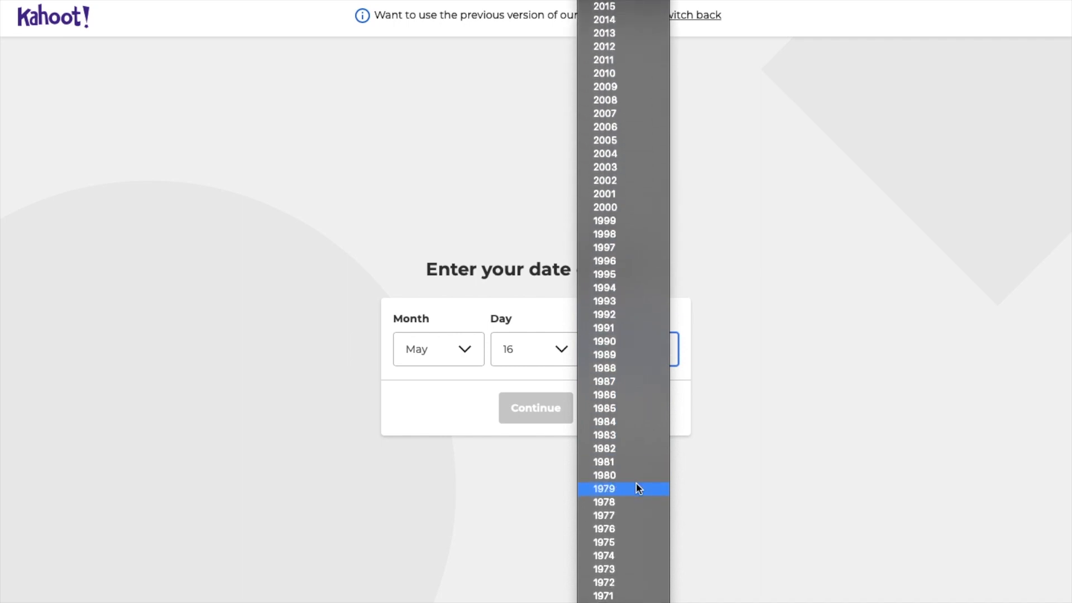
click(621, 551)
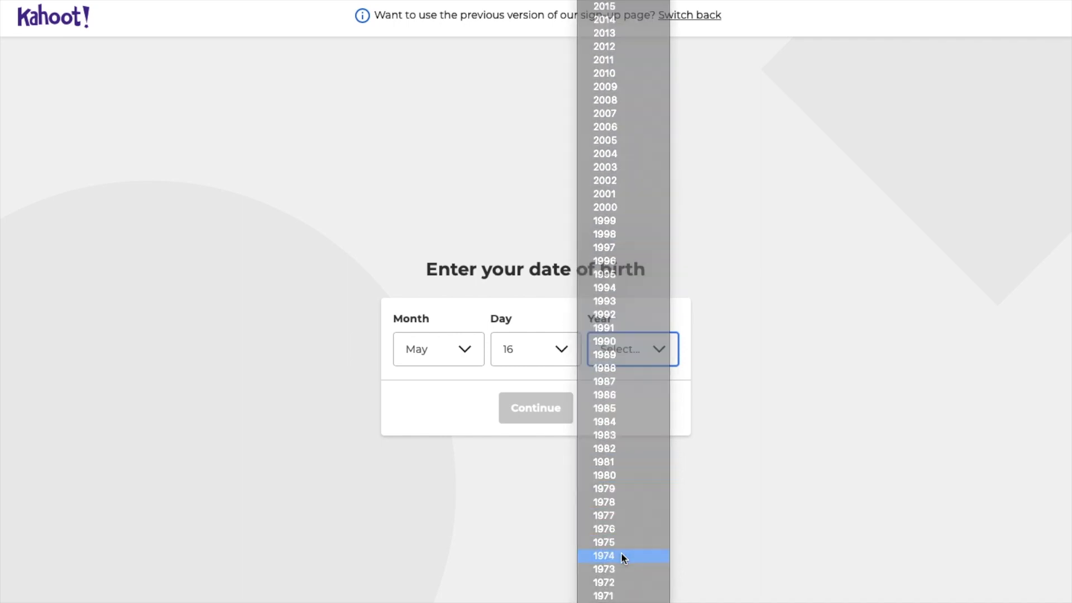
click(539, 419)
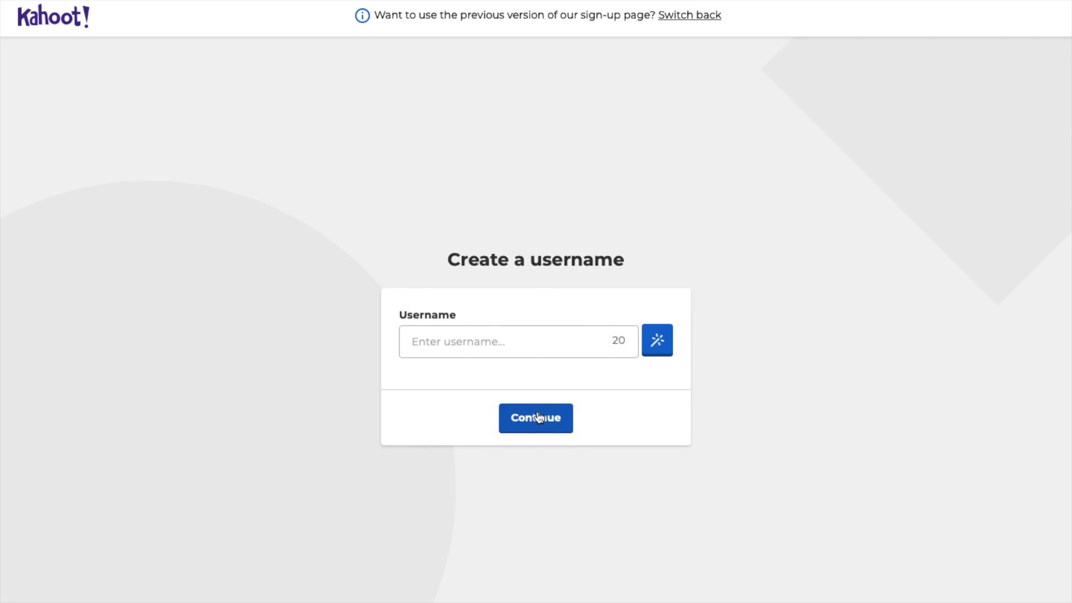
Step: Enter a username and continue to account creation
click(462, 342)
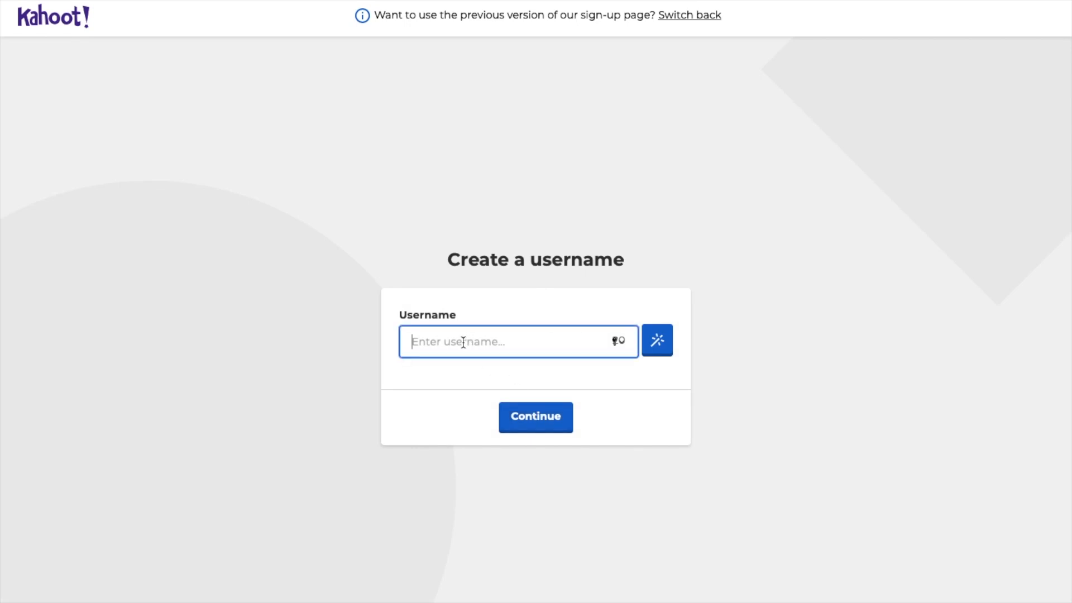
text(ohtropbien)
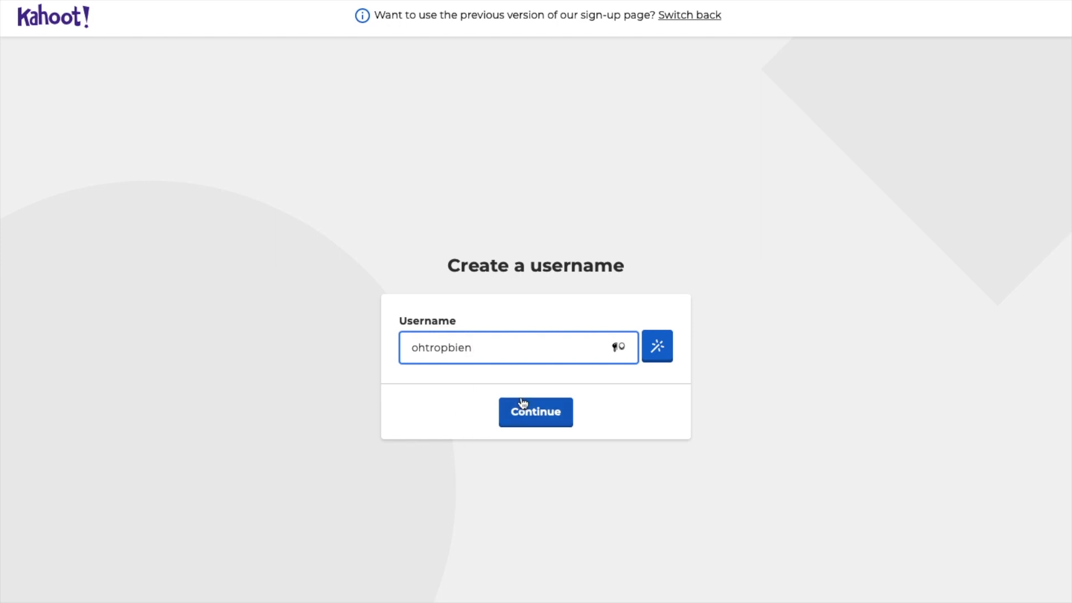
click(532, 415)
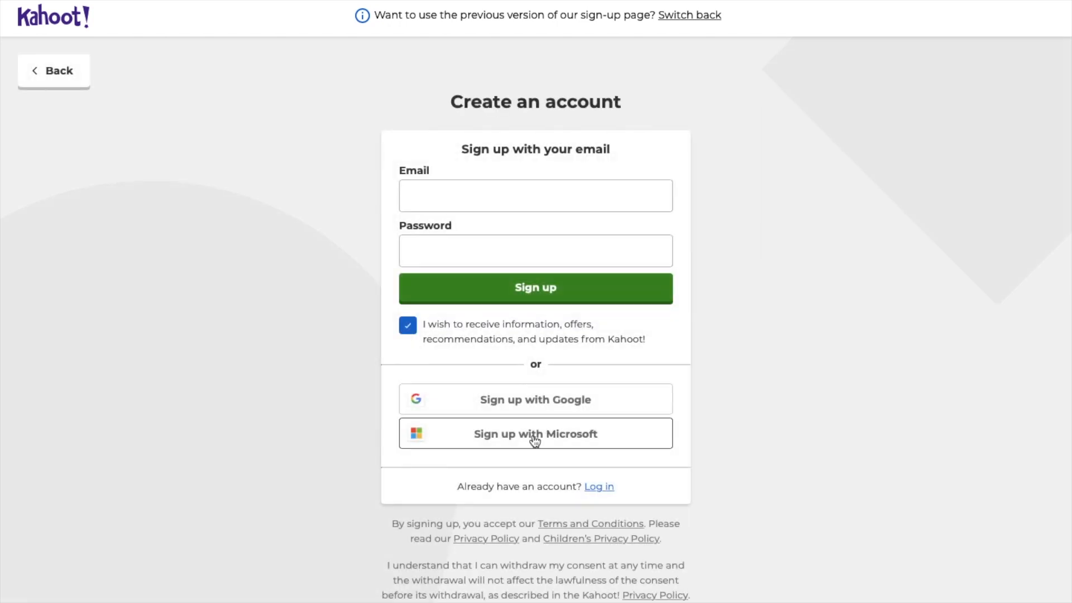
Step: Sign up with a Google account, entering its e-mail, password and two-step verification code
click(535, 409)
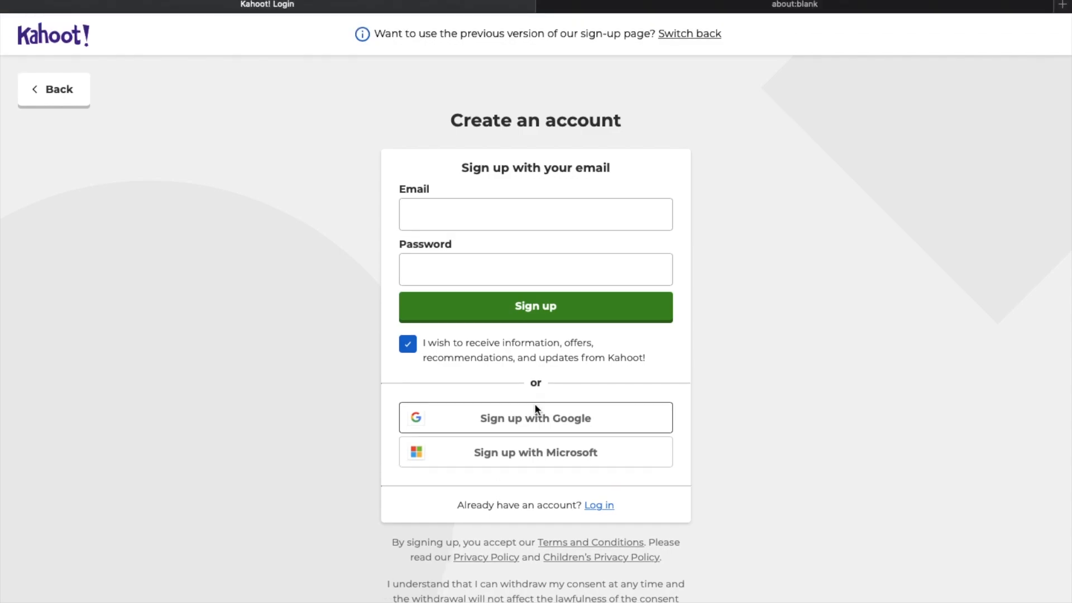
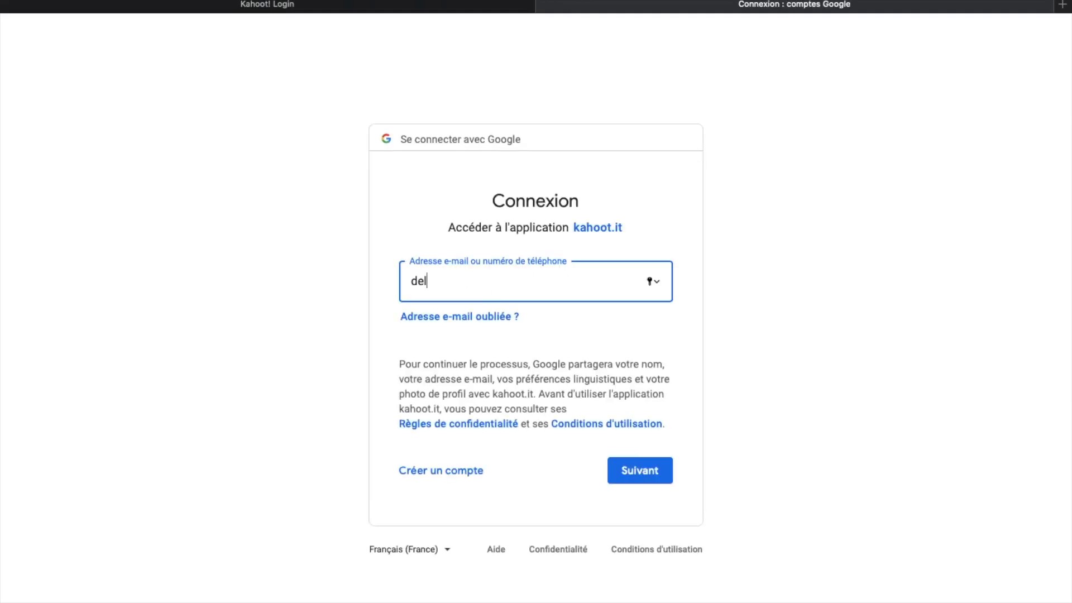
click(629, 471)
text(••••••••••••)
click(629, 470)
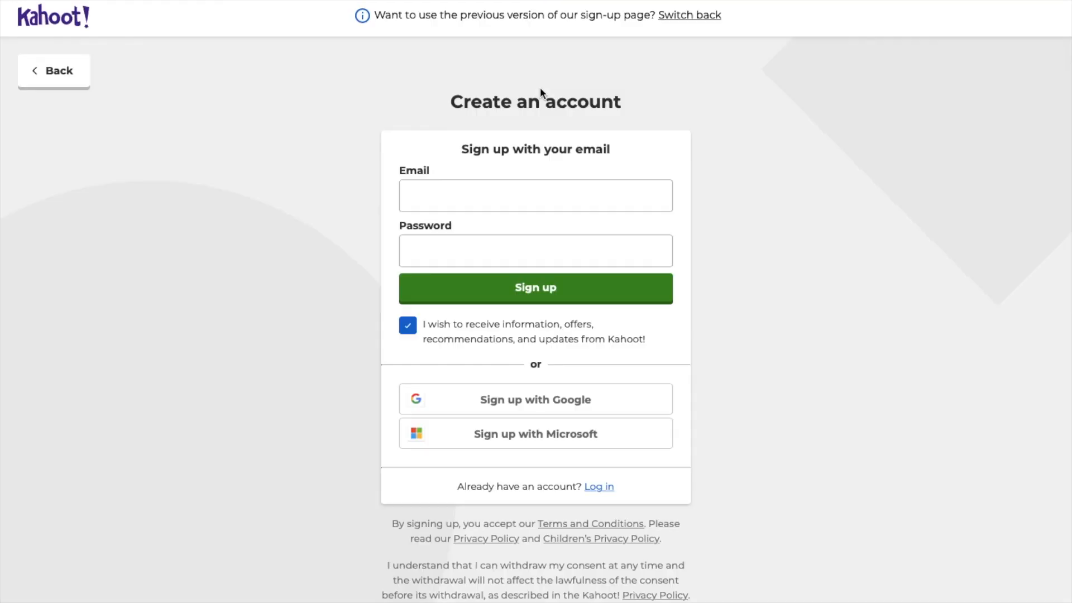
click(480, 391)
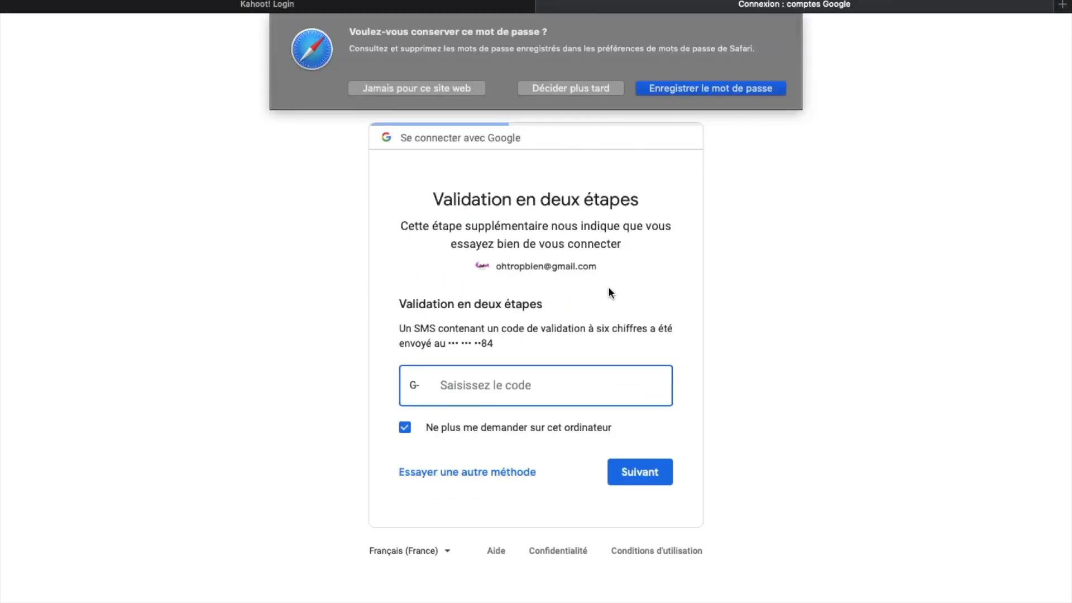
text(90)
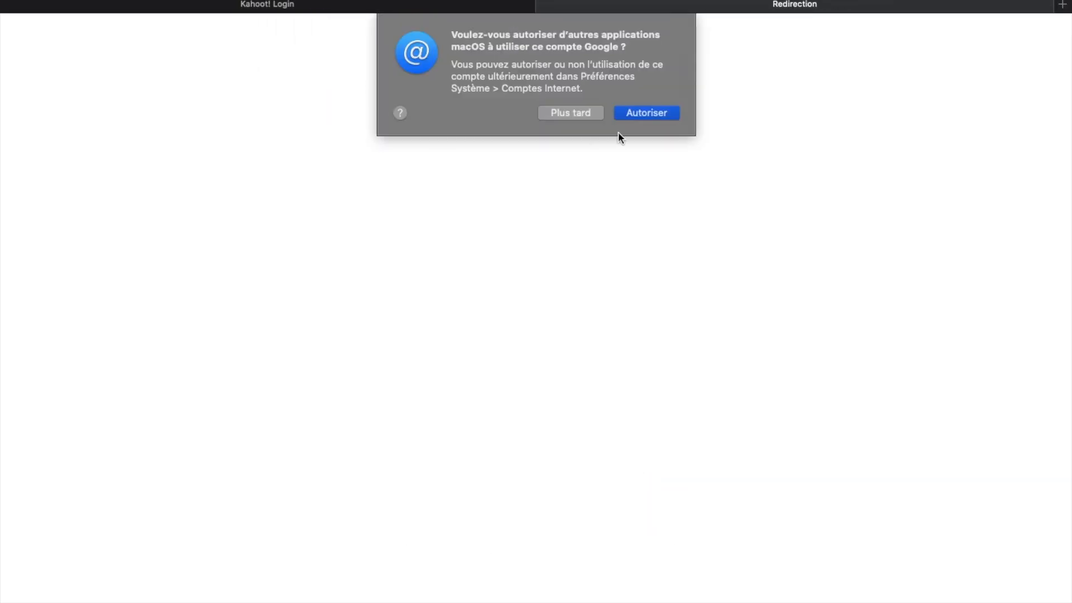
click(586, 116)
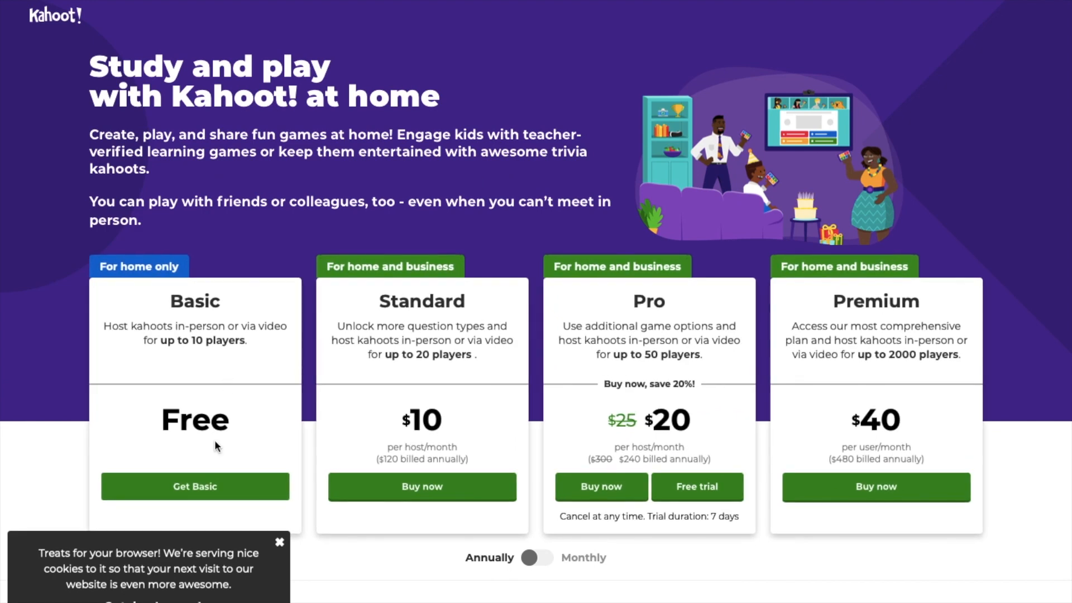
Step: Take the free Basic plan and start creating a new kahoot
click(204, 489)
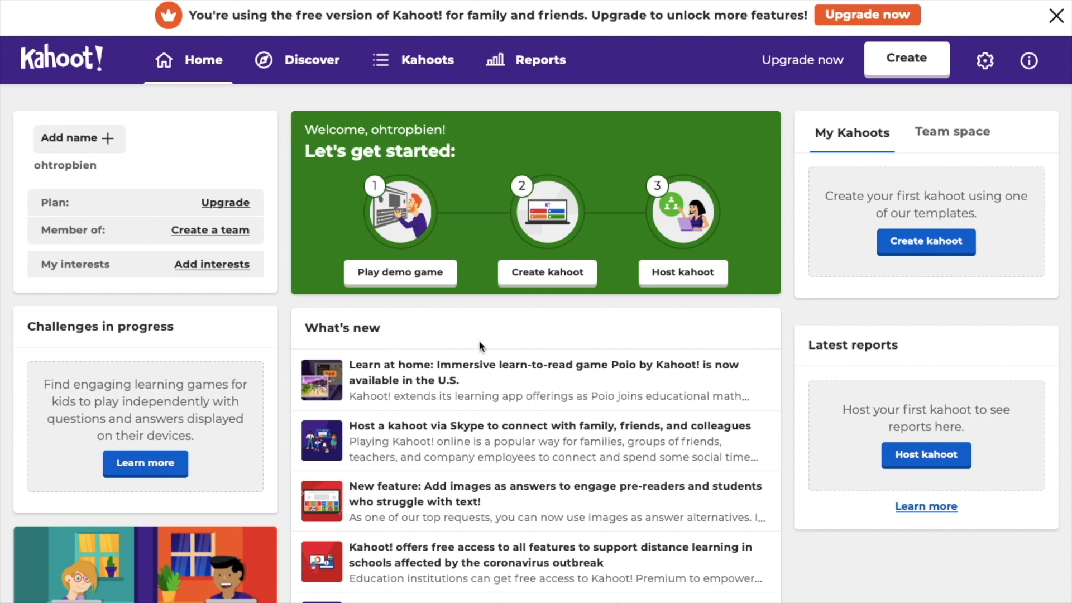
click(892, 71)
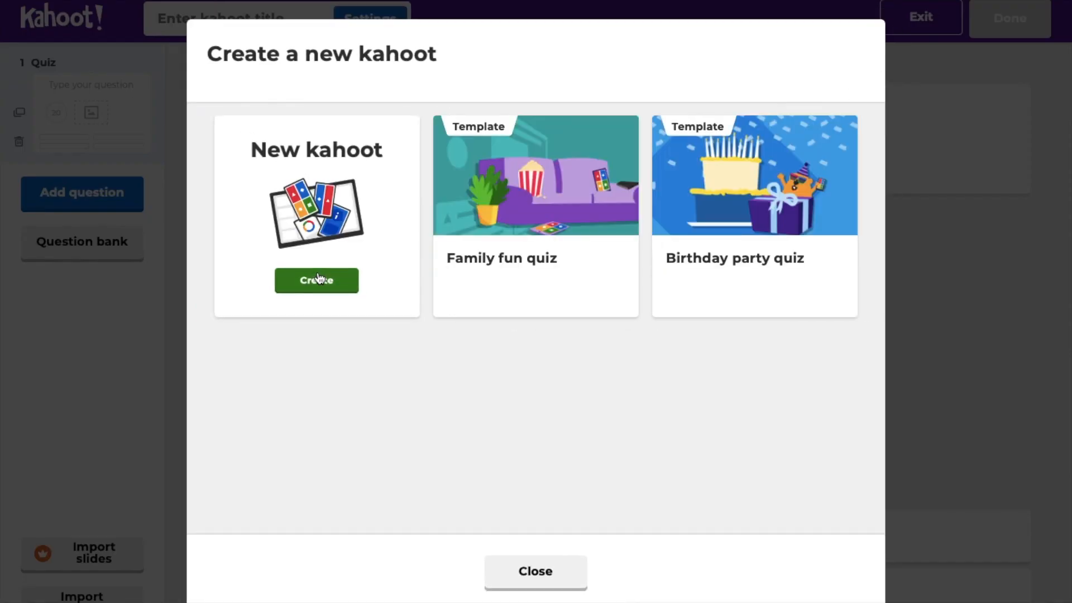
Step: Start a blank kahoot with the question 'Quelle est ma date de naissance ?'
click(317, 279)
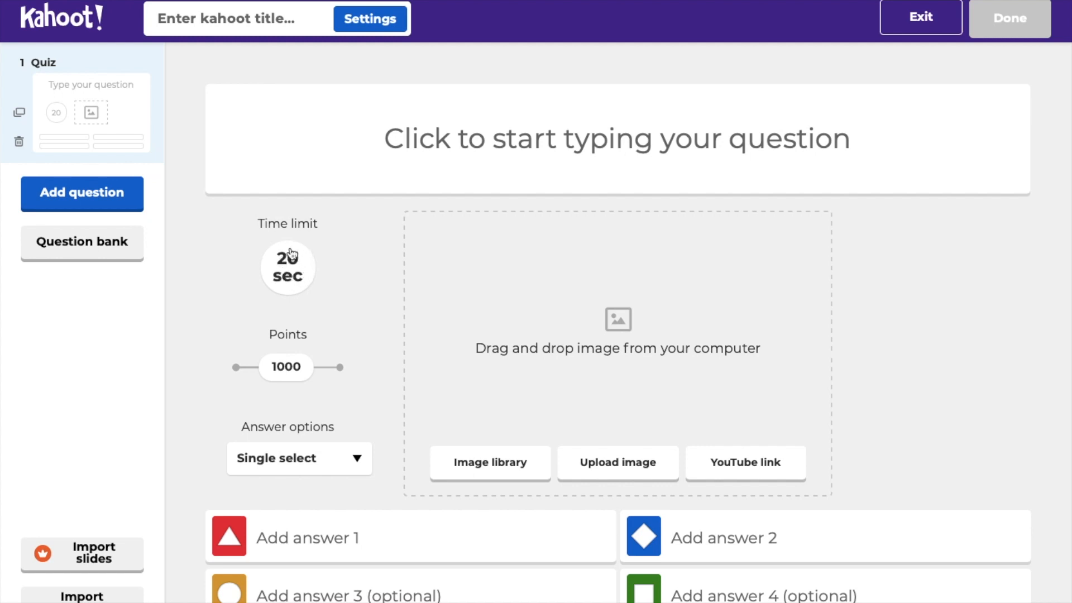
click(365, 149)
text(Q)
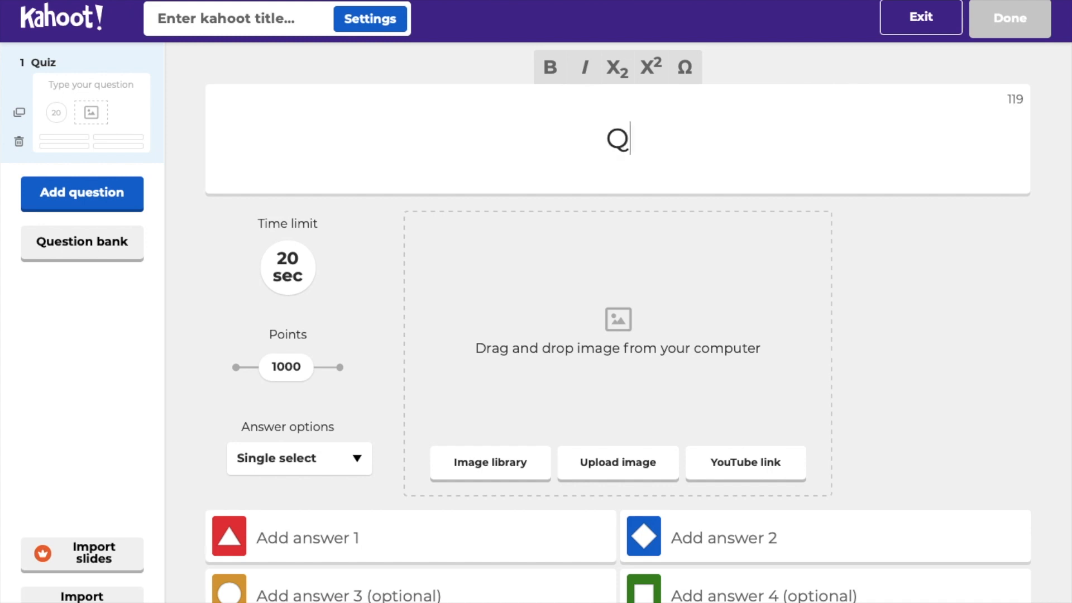
text(ui)
key(BackSpace)
text(elle est )
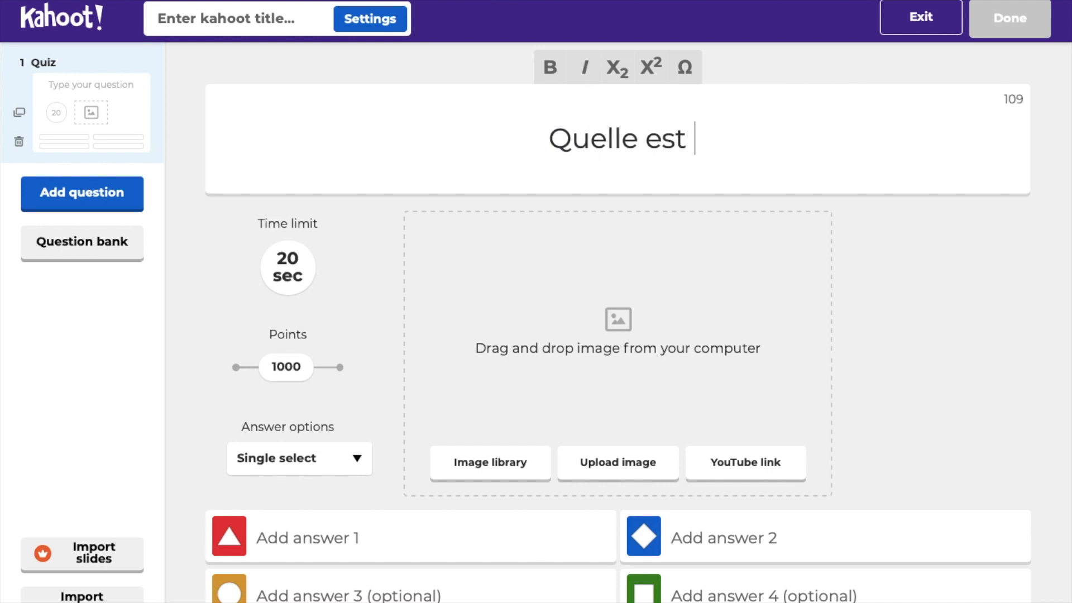
text(ma date de ni)
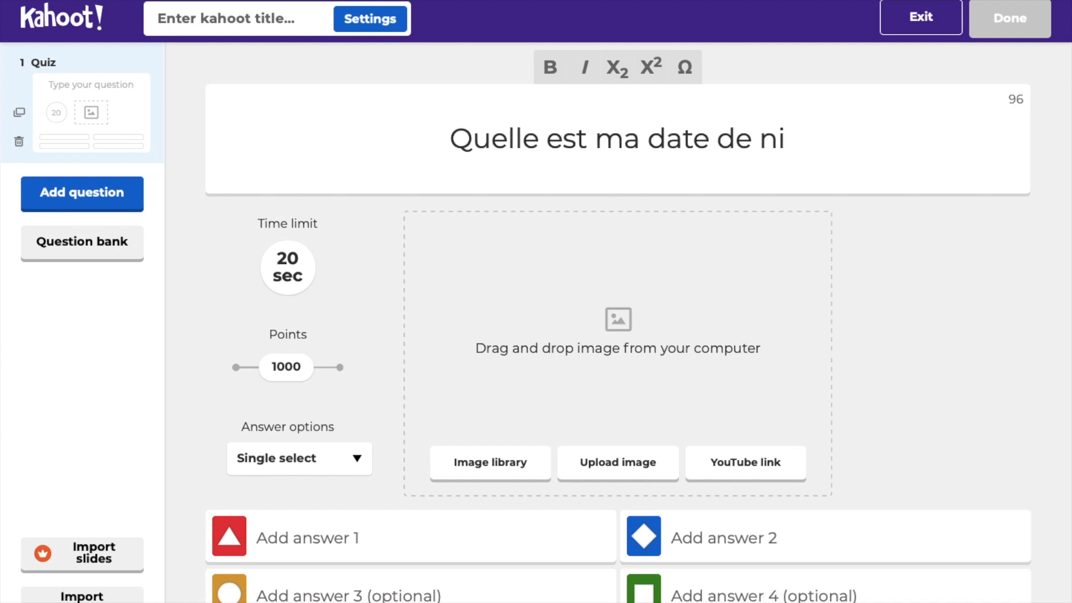
key(BackSpace)
text(a)
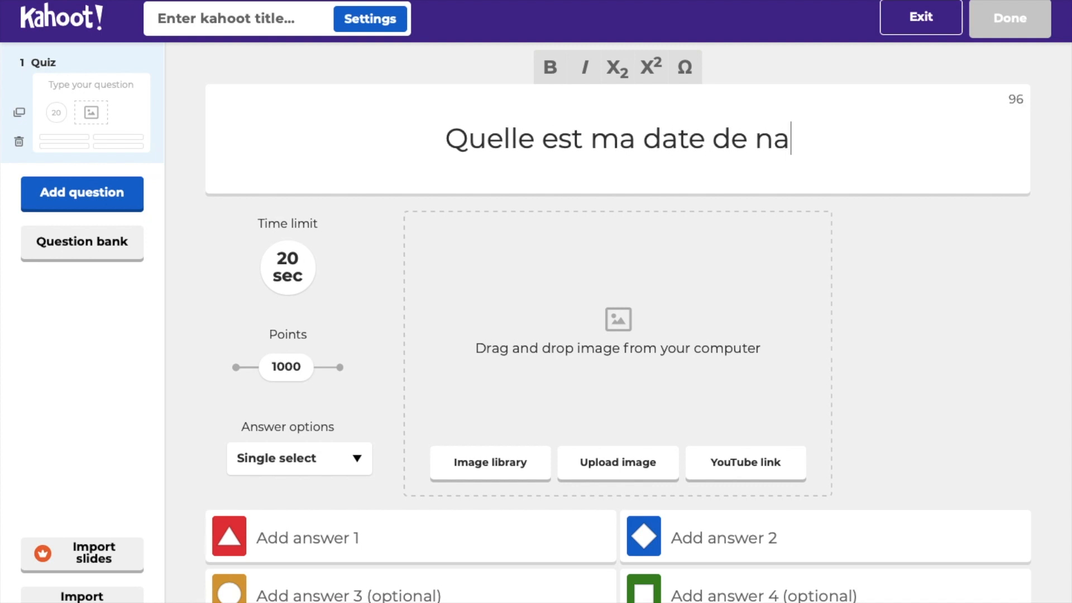
text(issance ?)
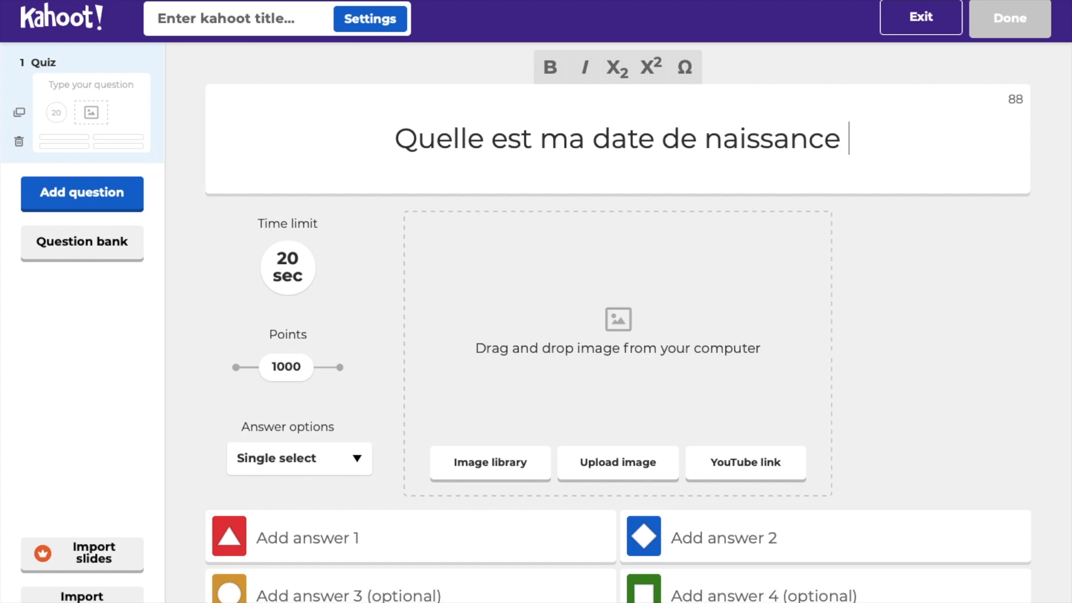
click(309, 539)
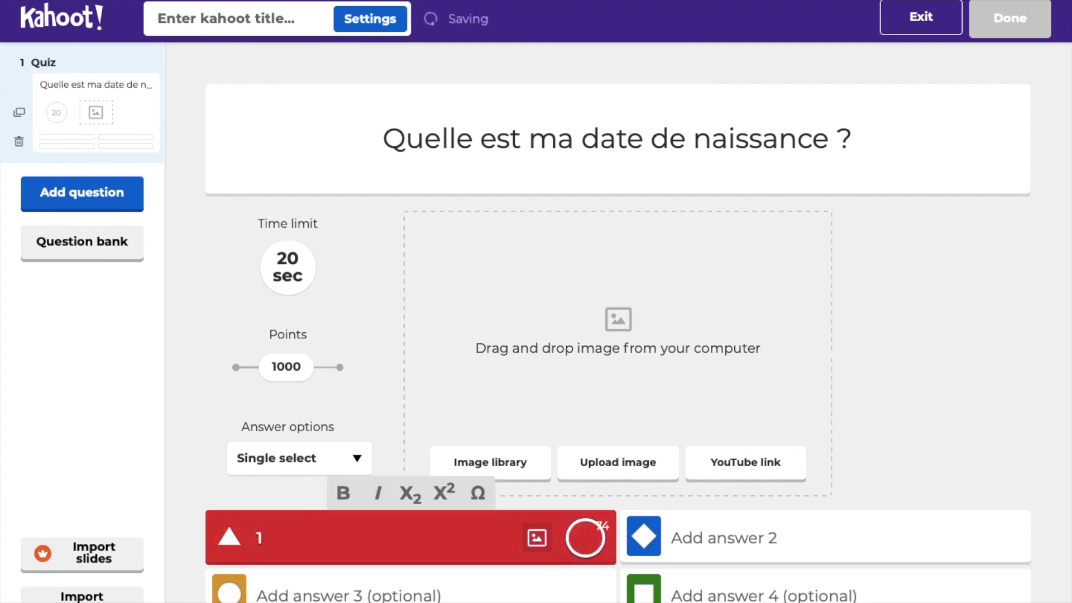
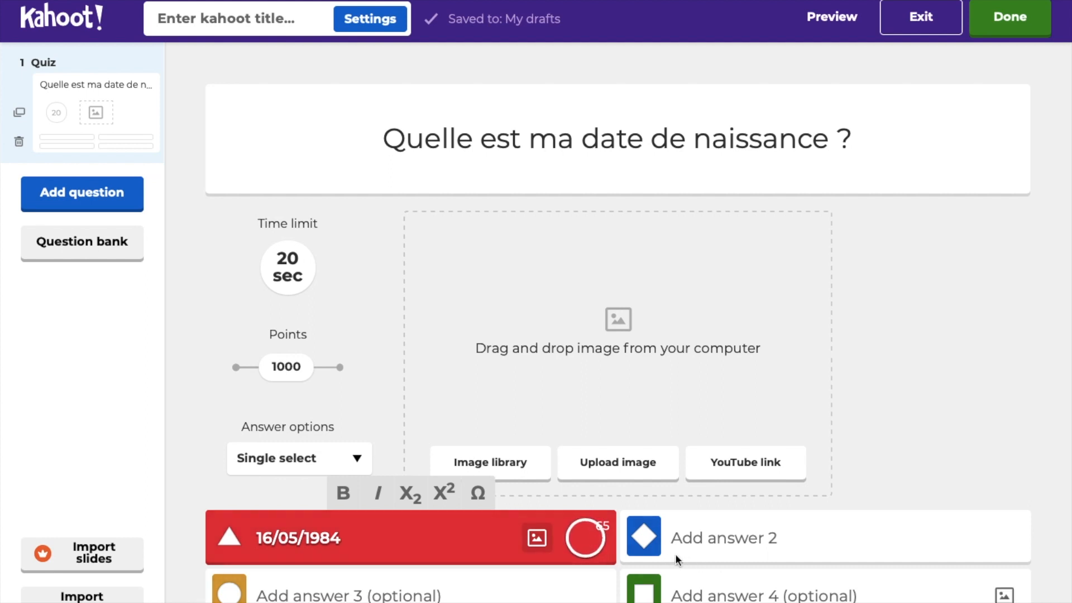
click(694, 535)
text(24)
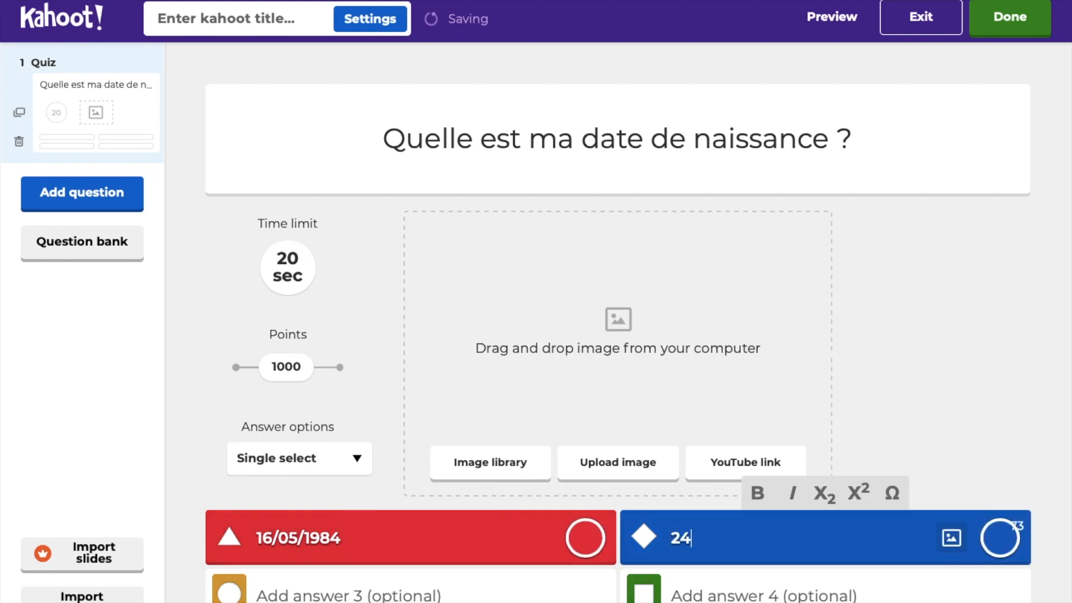
text(/05)
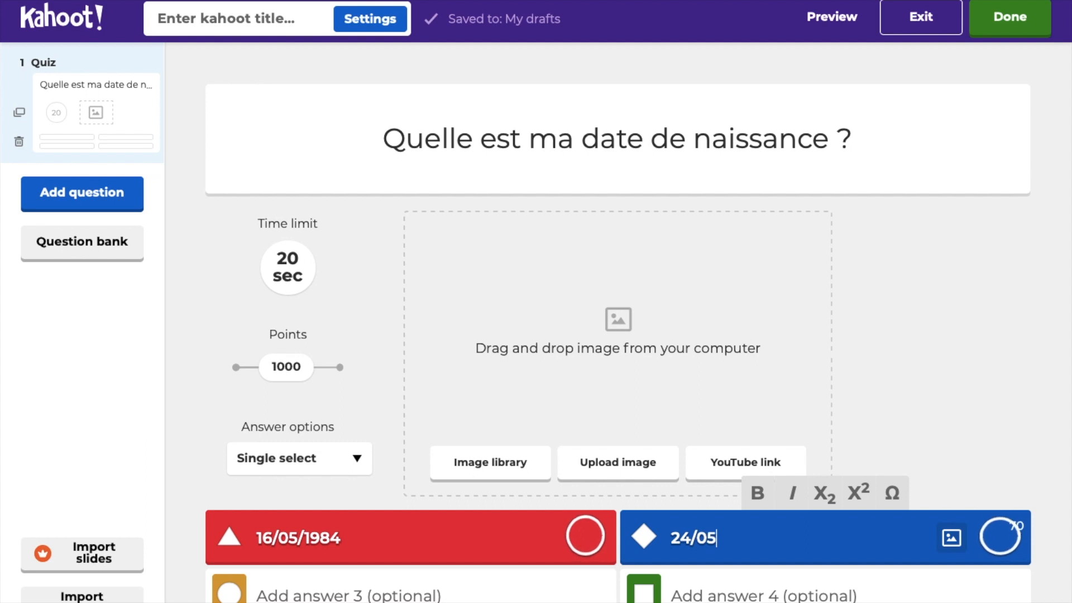
text(/1)
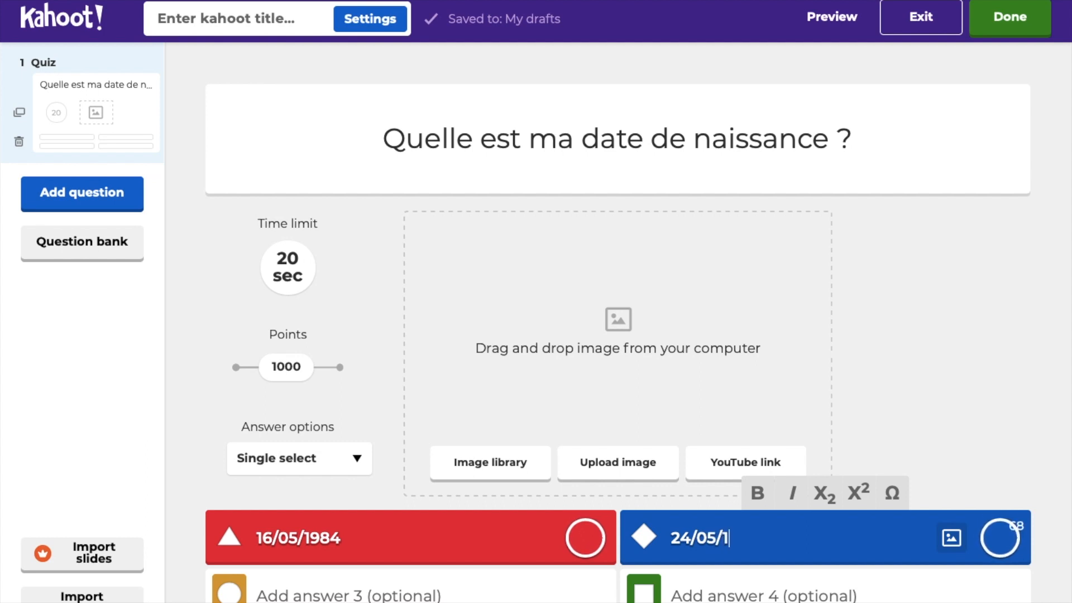
text(974)
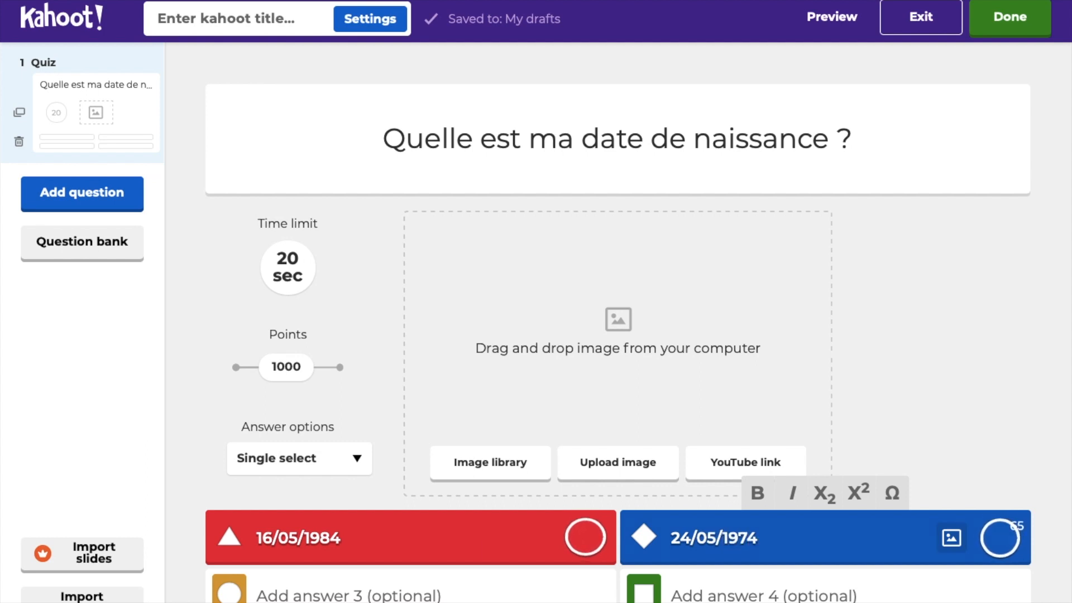
click(422, 587)
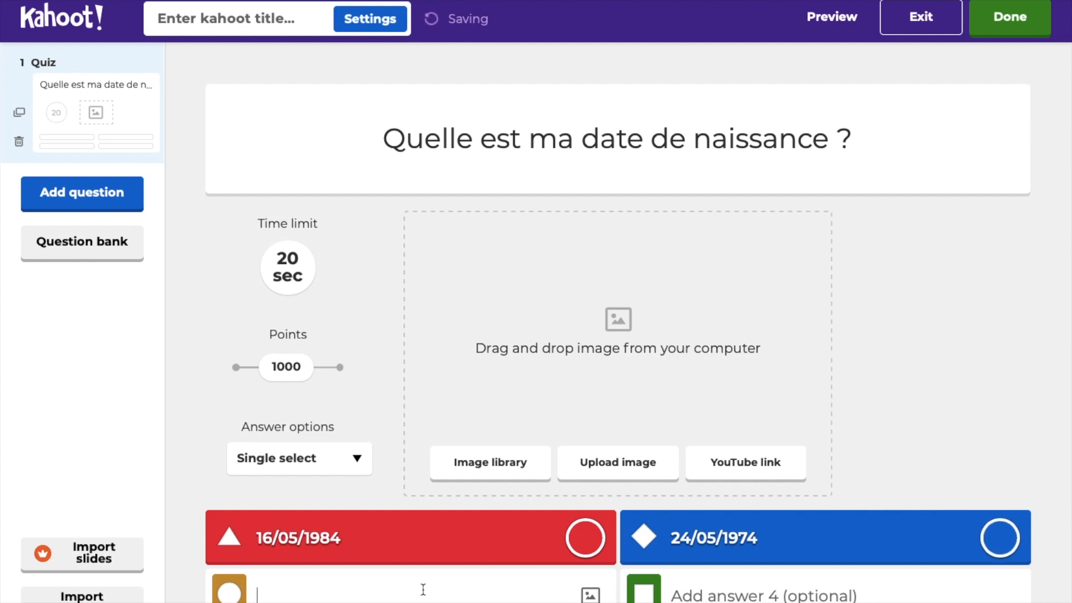
text(18/)
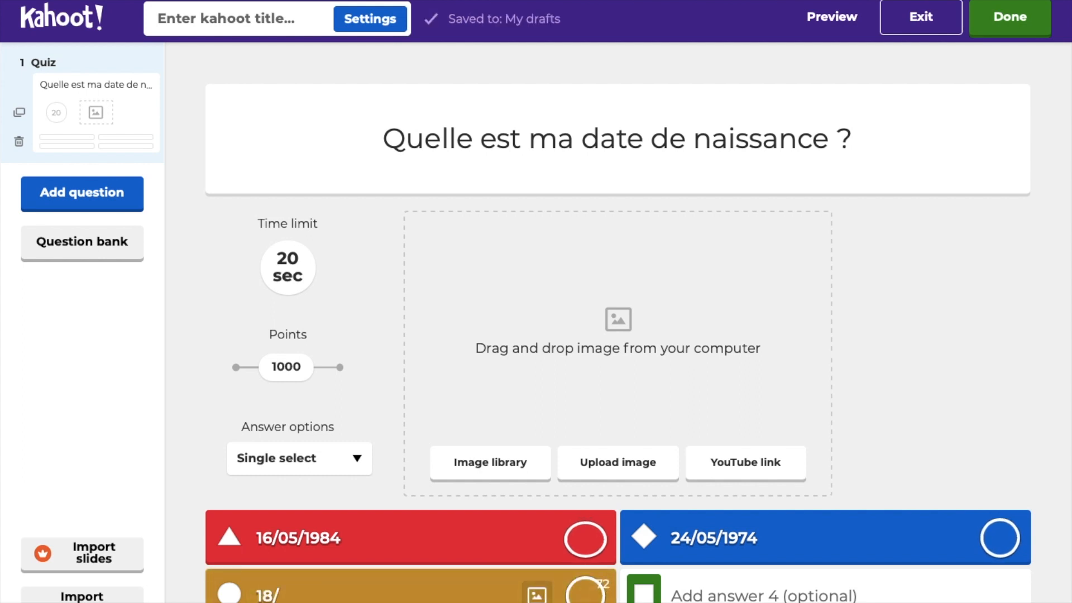
text(05/)
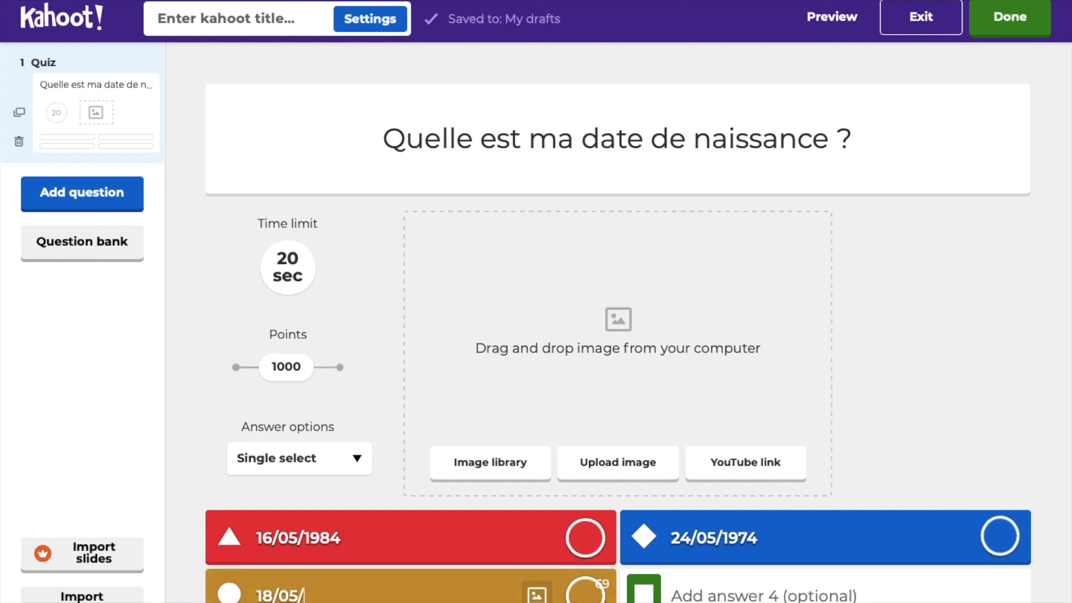
text(1976)
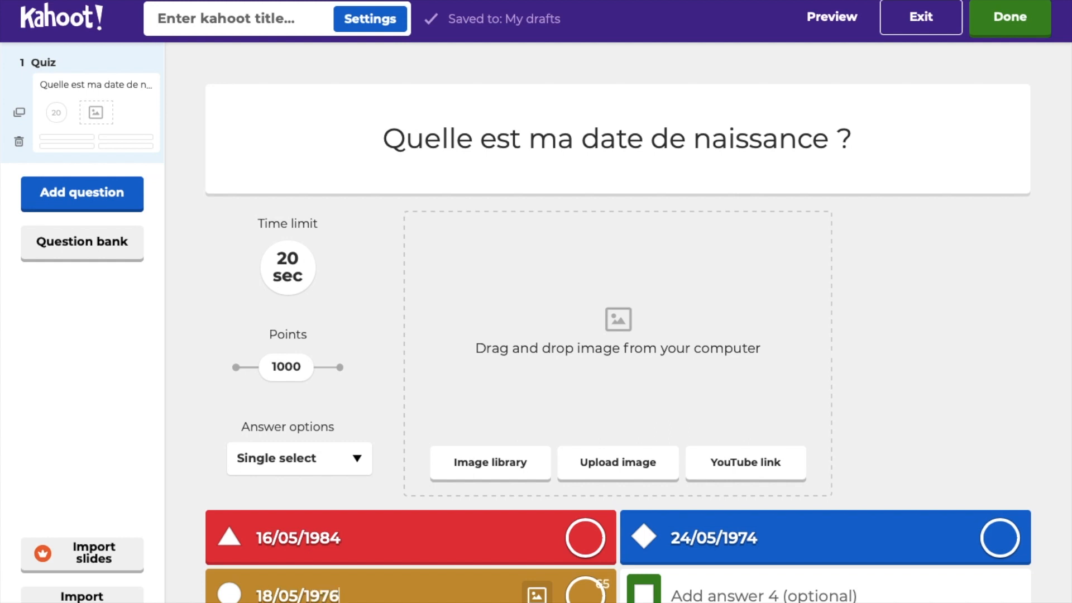
click(691, 595)
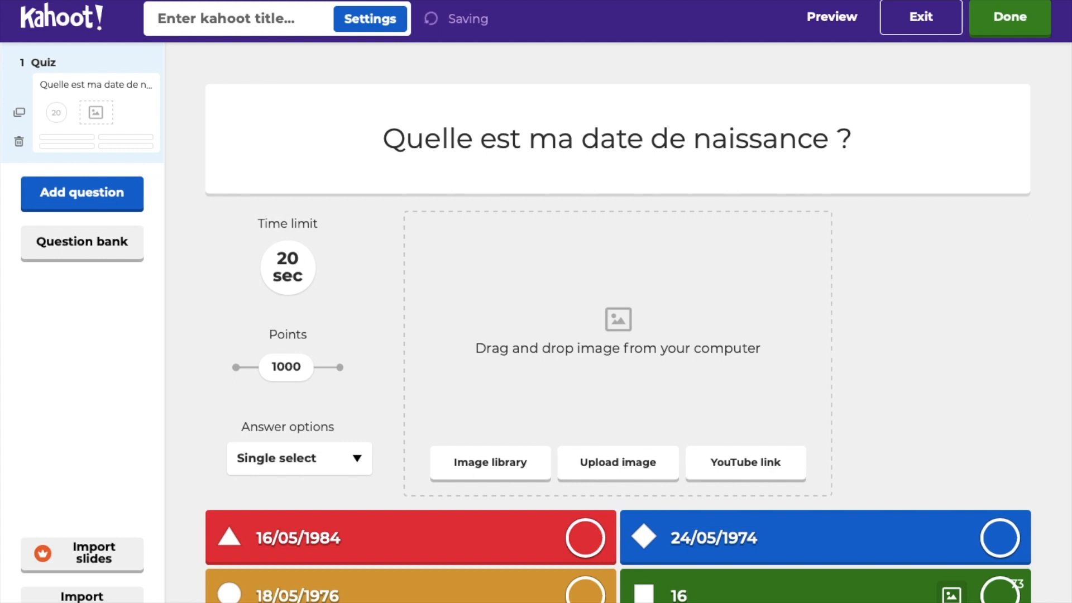
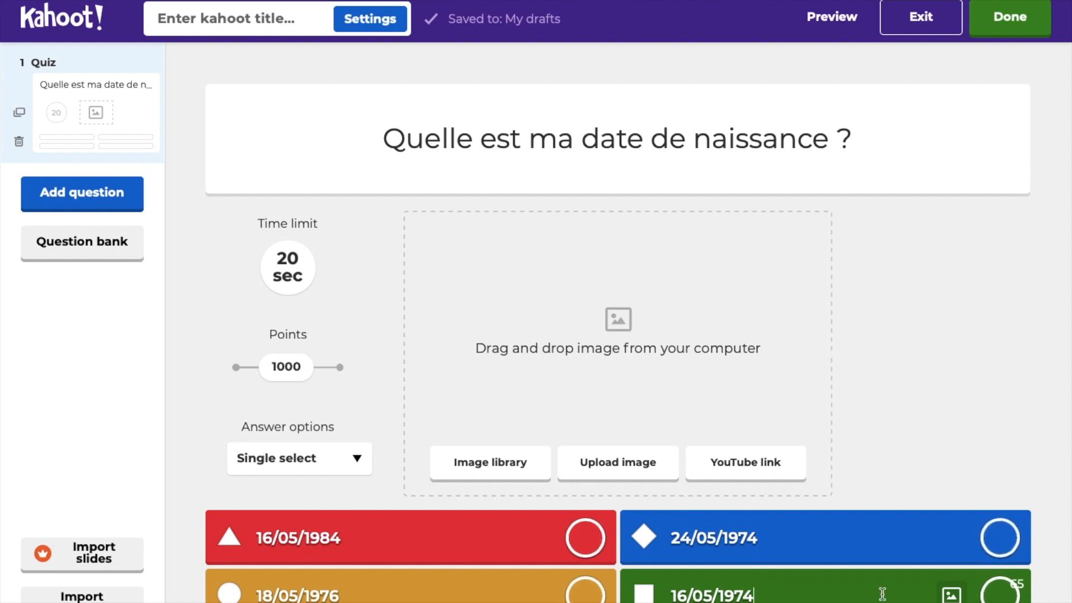
click(995, 596)
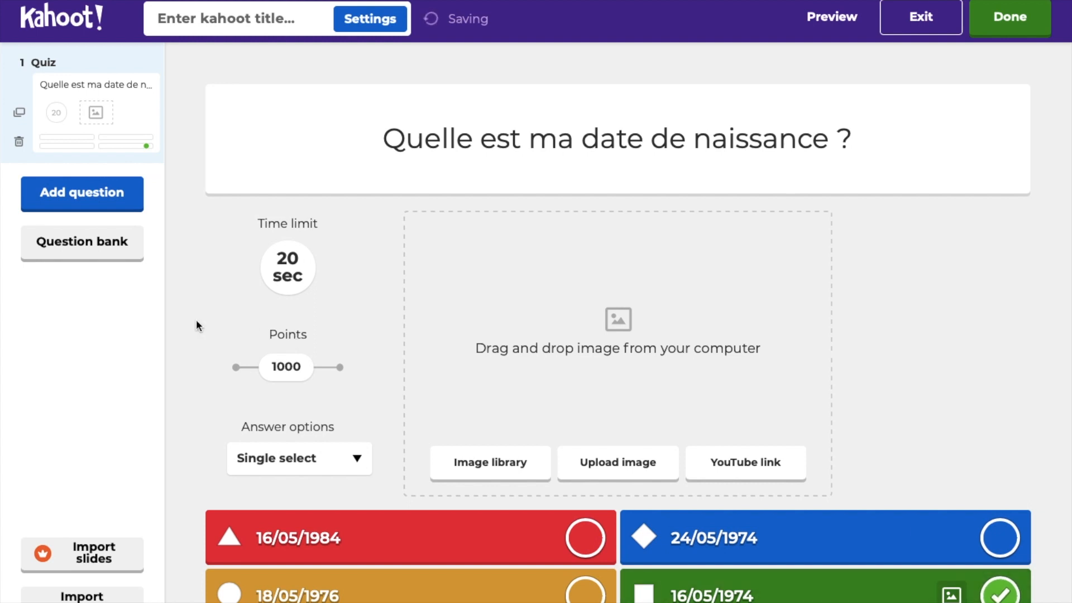
Step: Add a quiz question 'Quel est mon chanteur préféré ?'
click(98, 198)
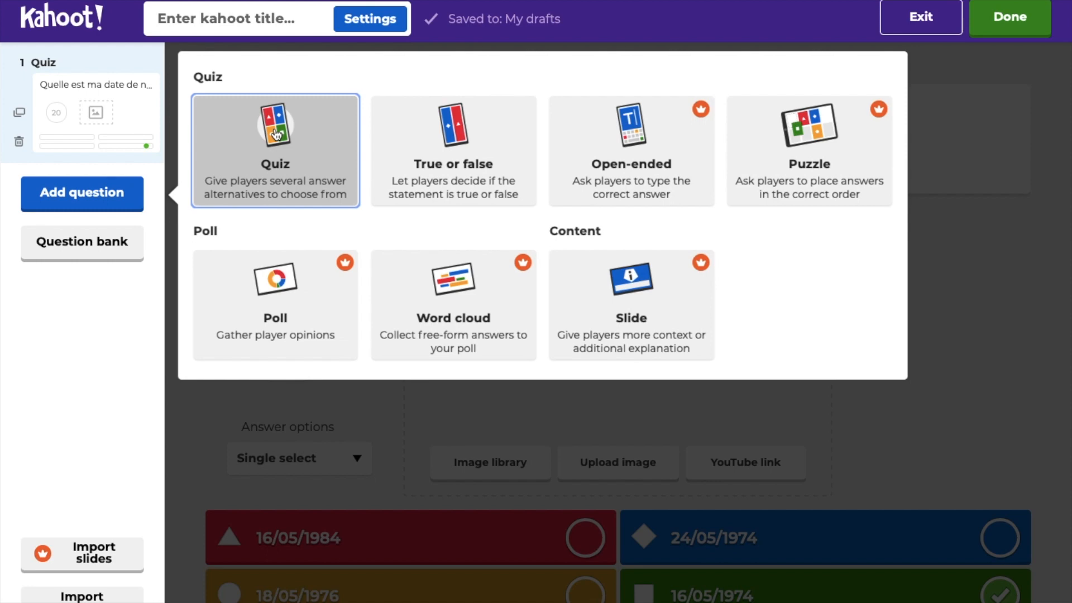
click(276, 134)
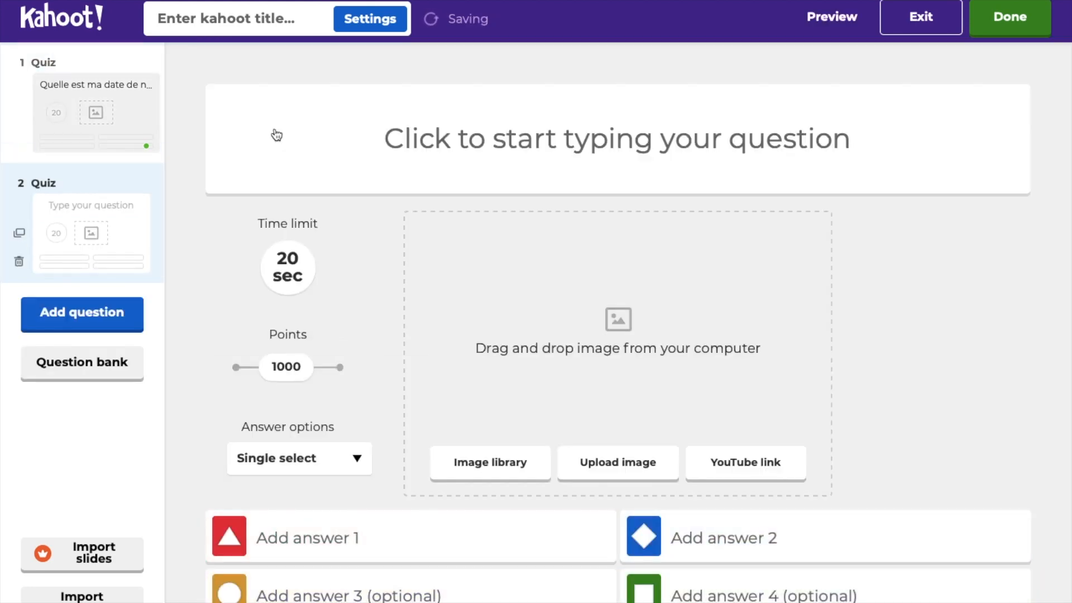
click(436, 145)
text(Quel es)
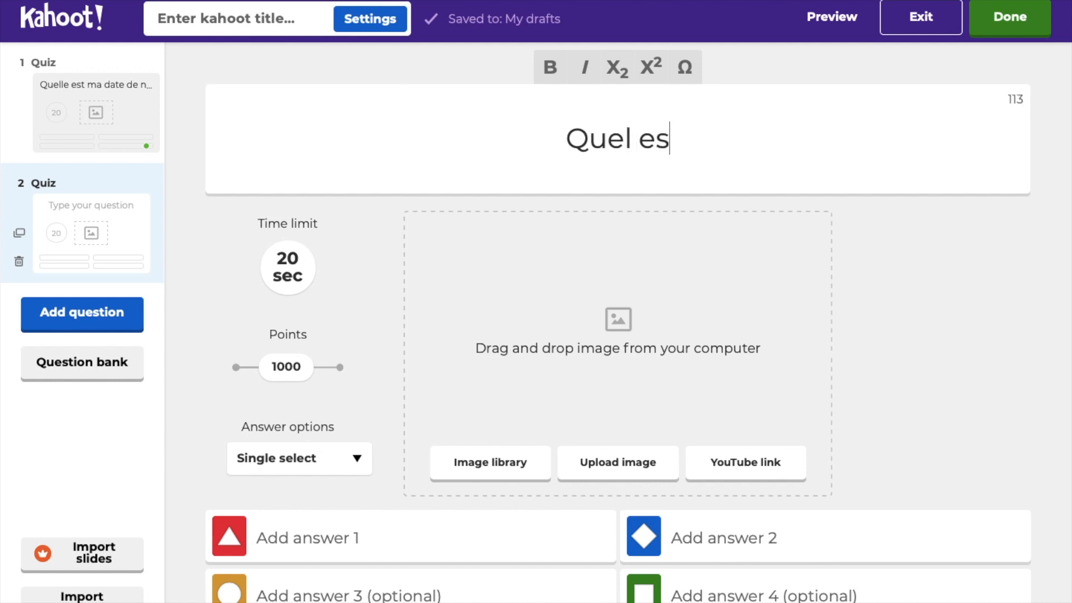
text(t mo)
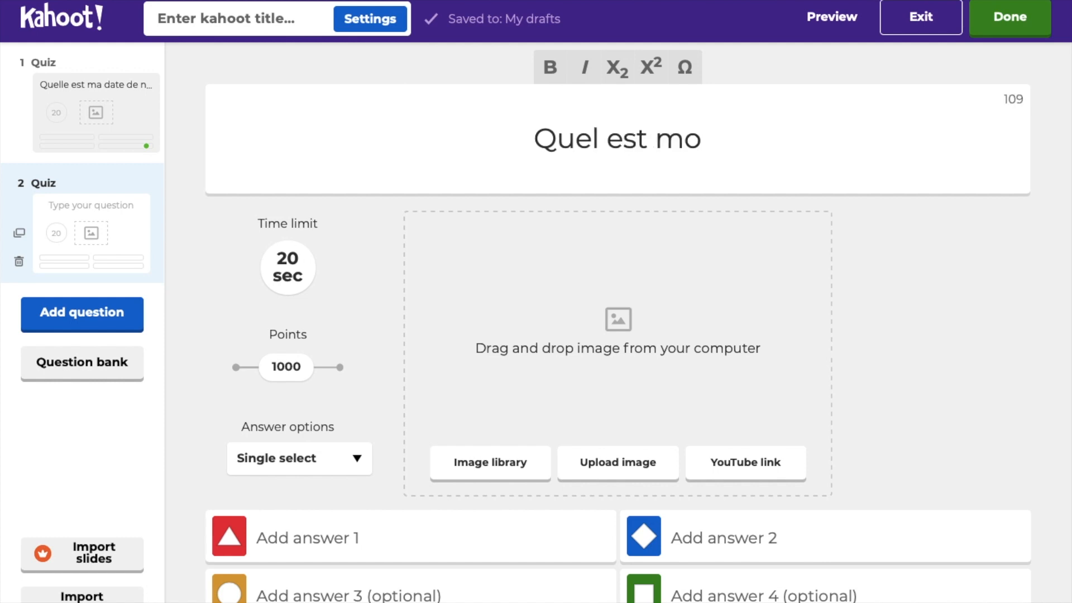
text(n chanteur )
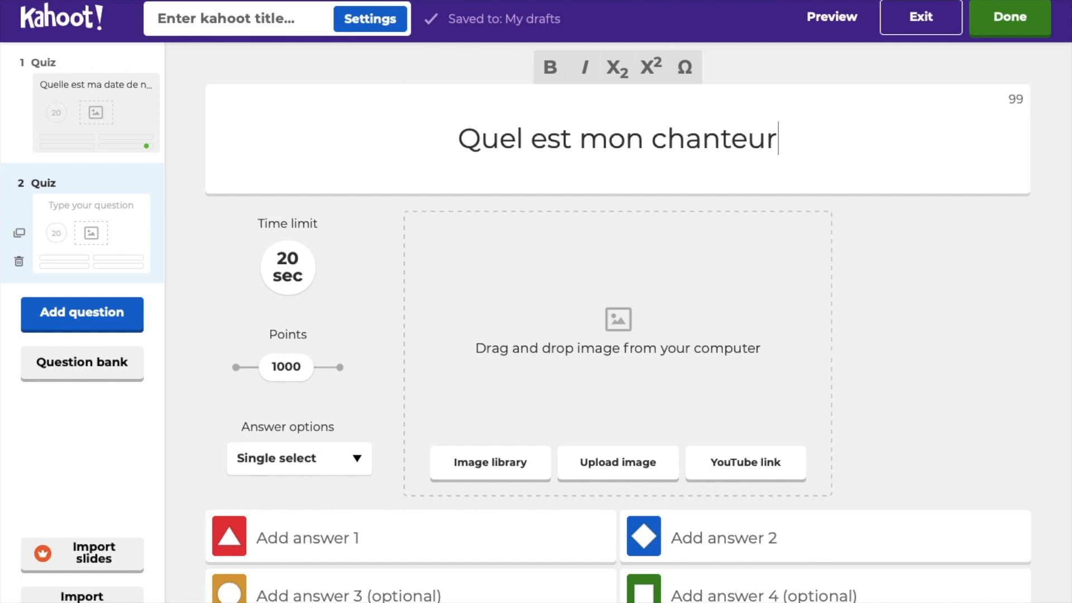
text(pré)
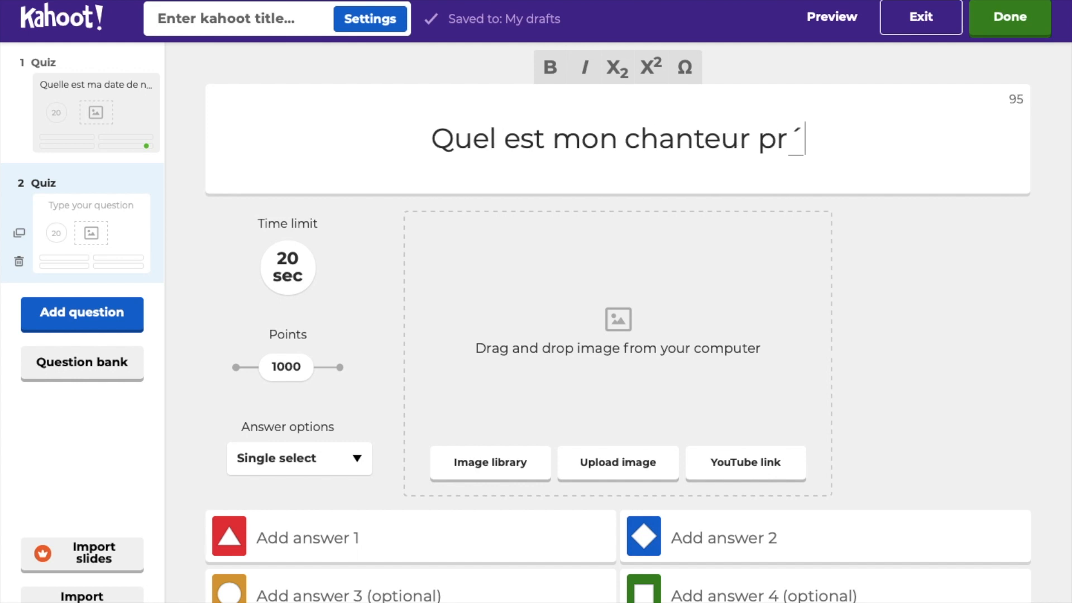
text(fér)
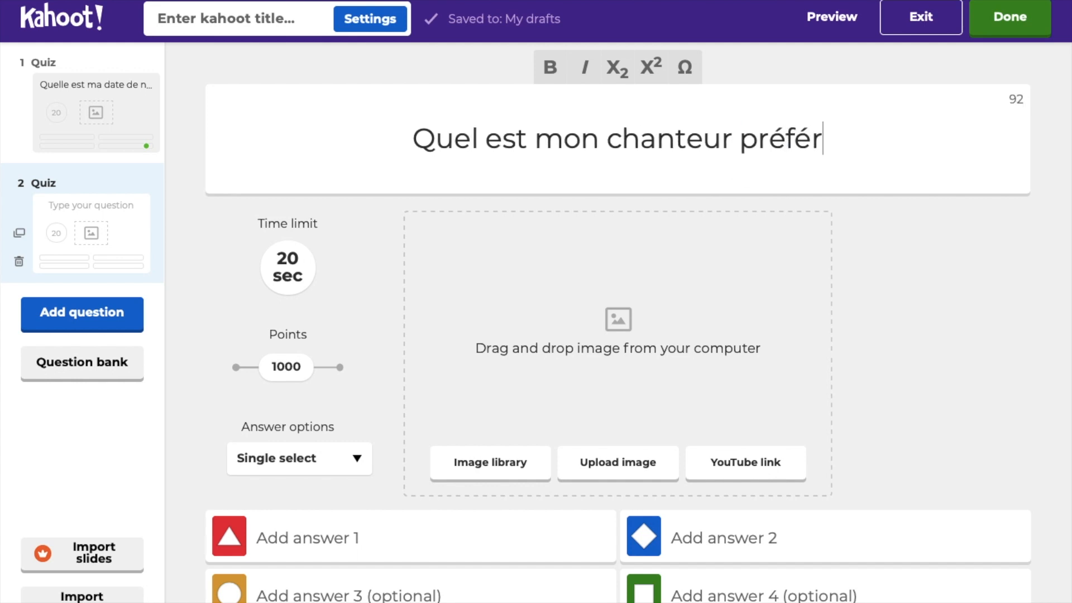
text(é )
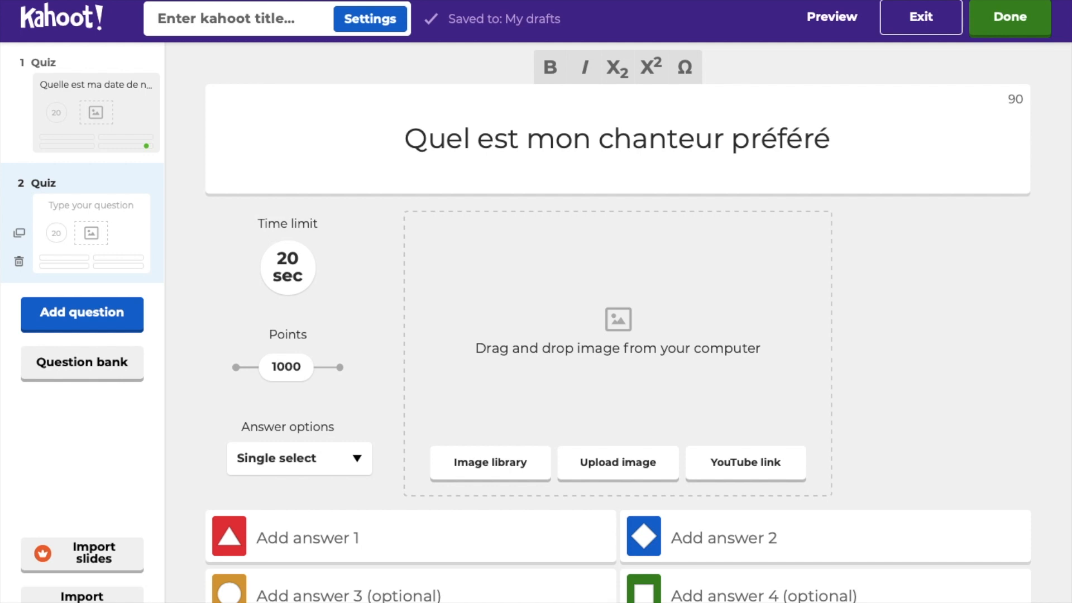
text(?)
Step: Enter answers JJG (correct), Marc Lavoine, Patrick Fiori and Jacques Dutronc
click(293, 526)
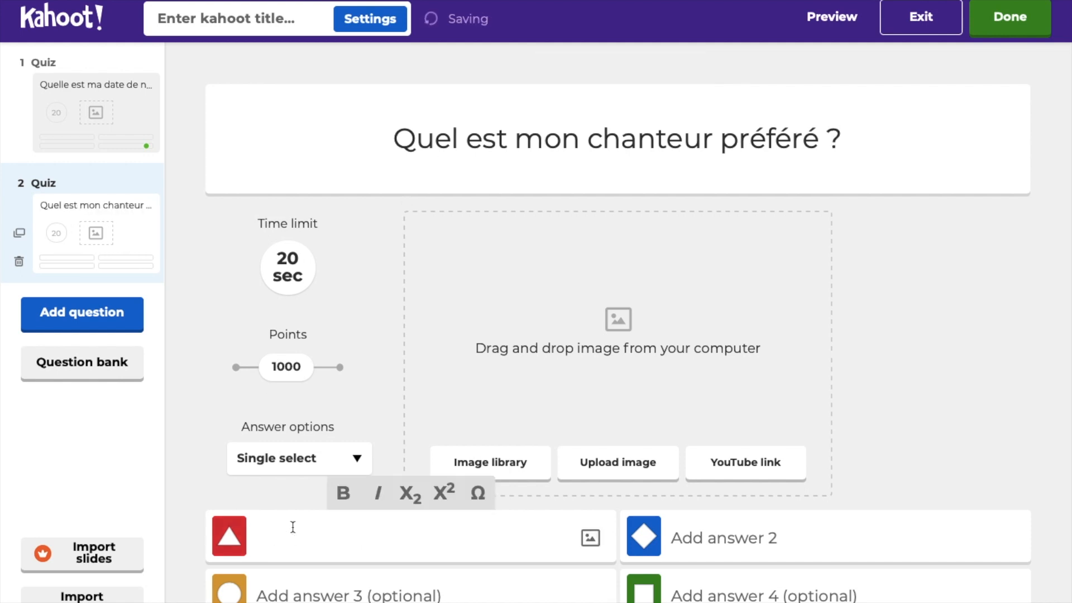
text(JJG)
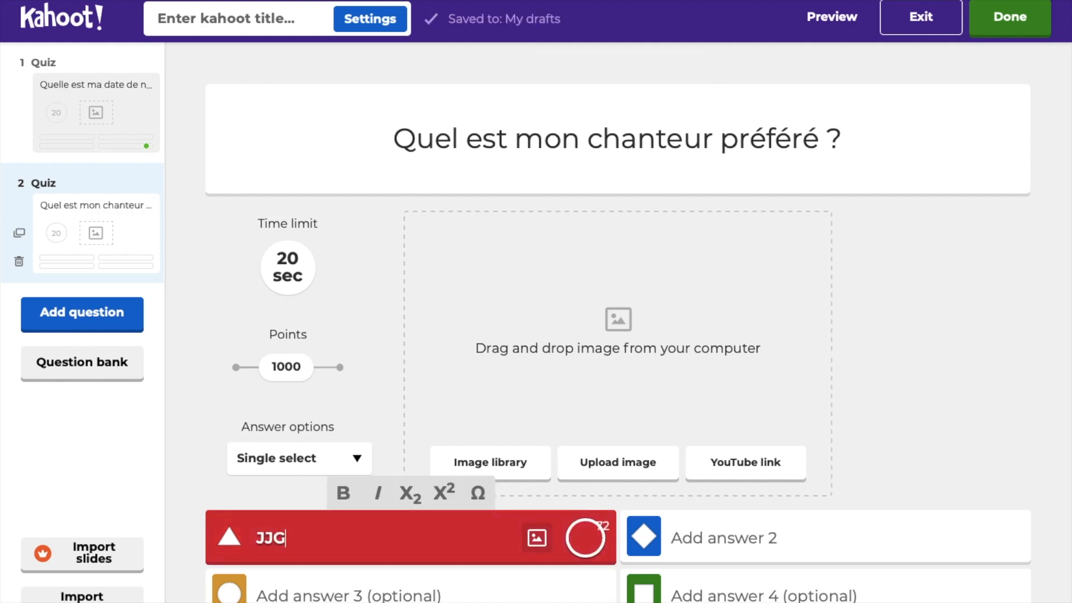
click(585, 537)
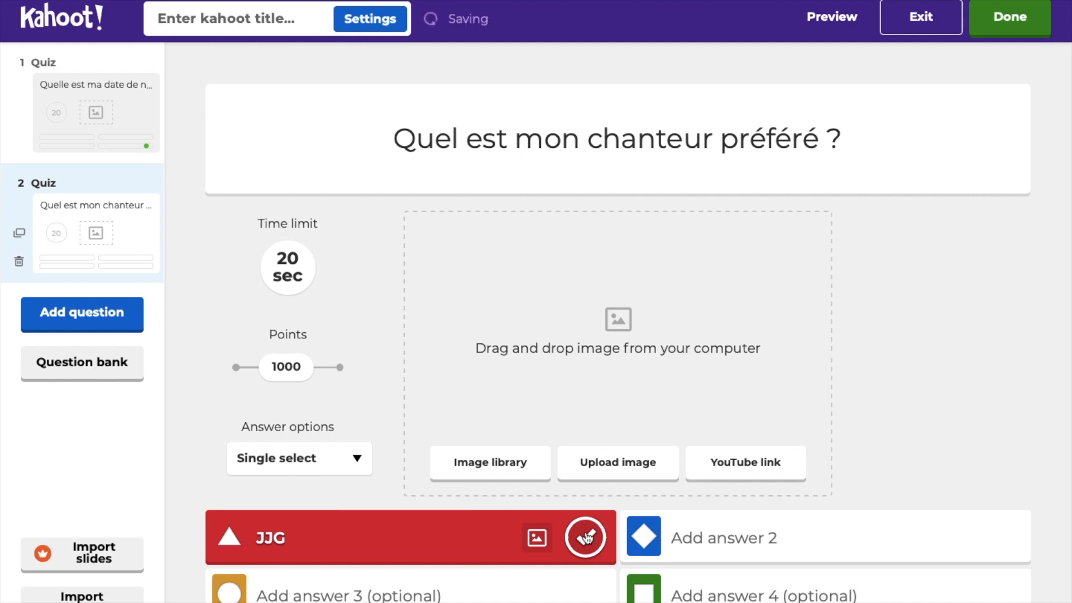
click(759, 542)
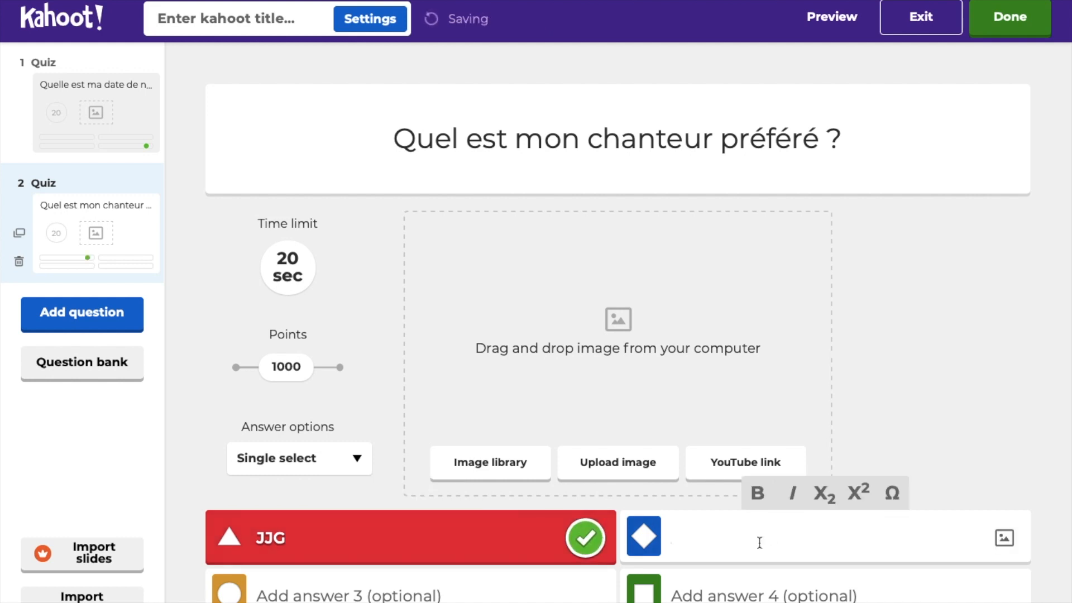
text(Marc)
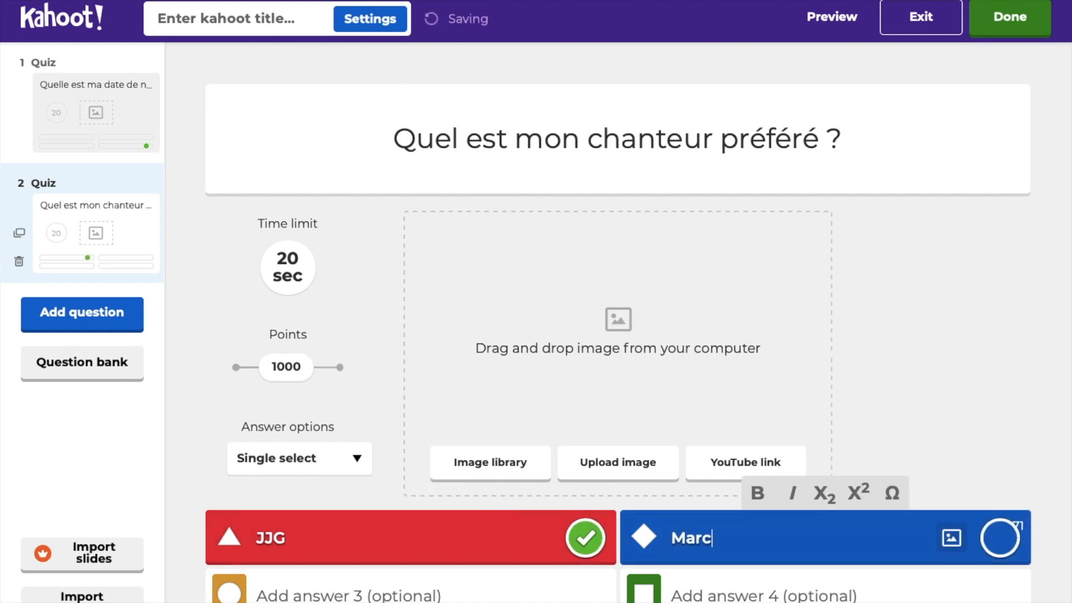
text( Lavoine)
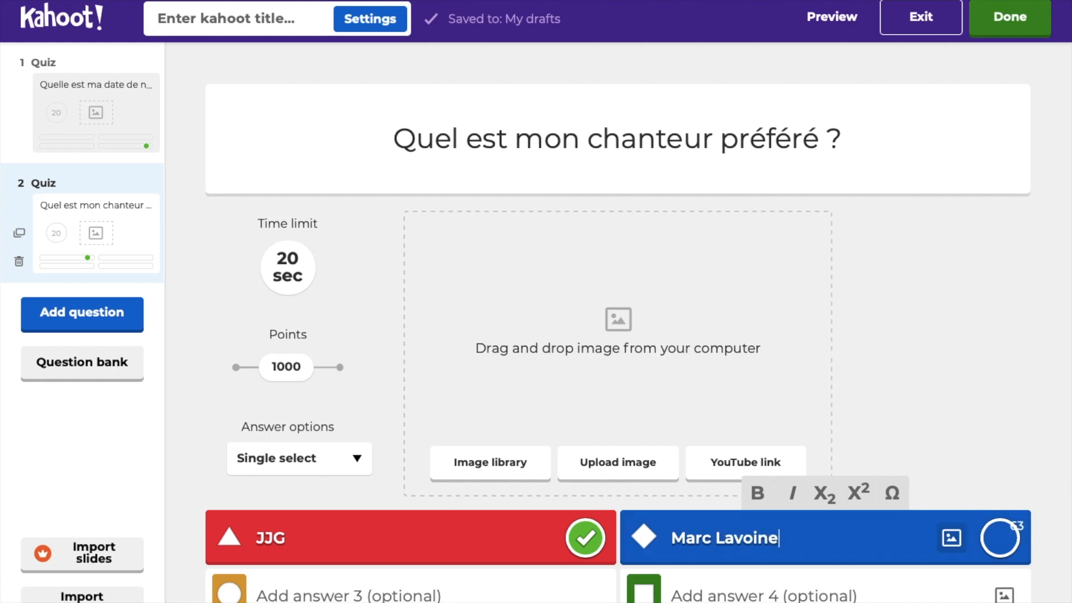
click(301, 593)
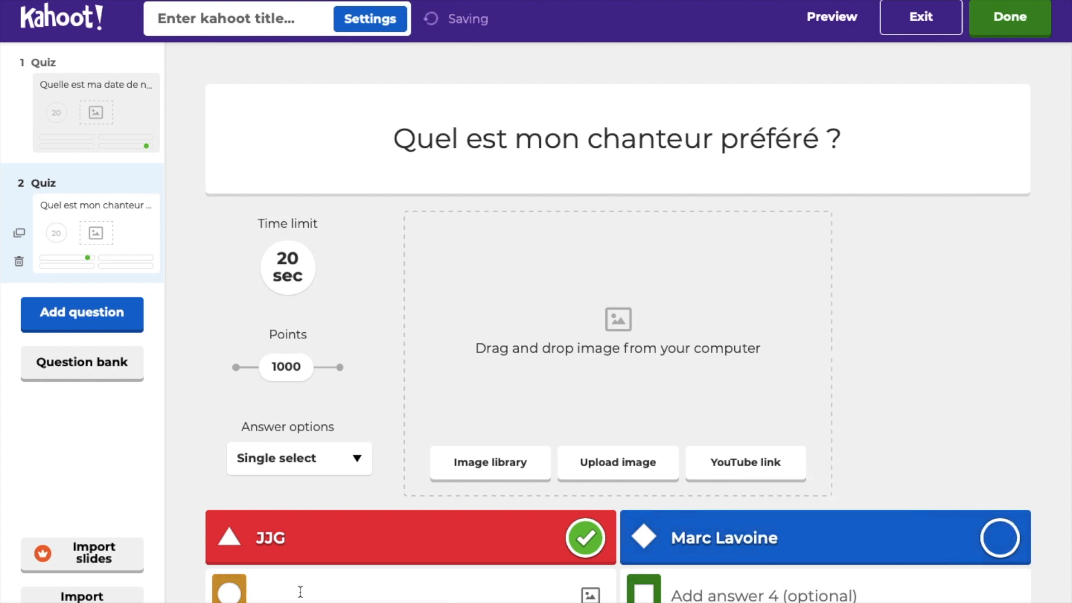
text(Patric)
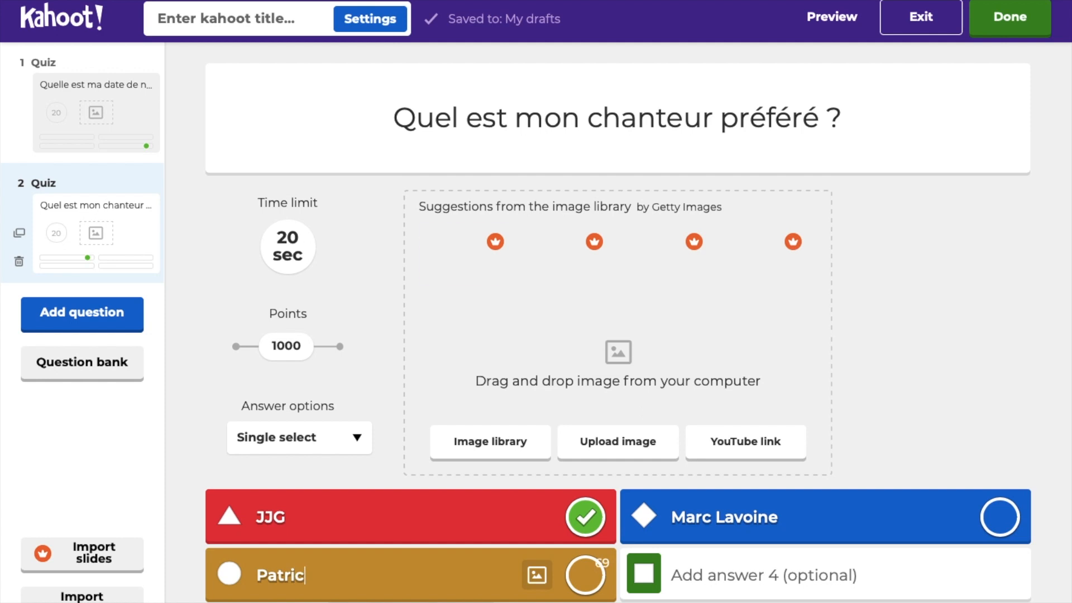
text(k Fio)
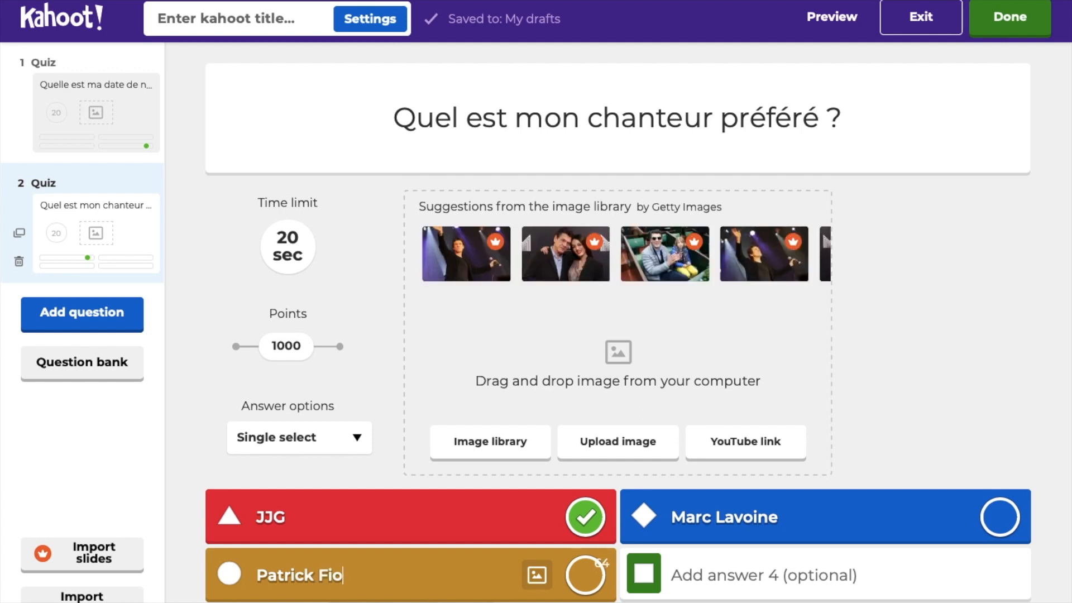
text(ri)
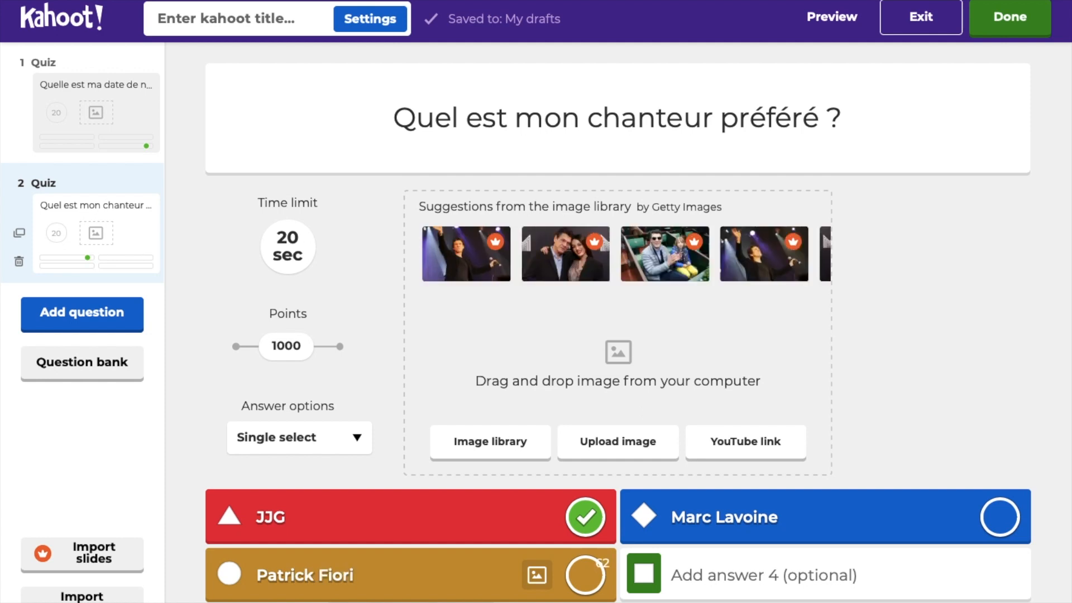
click(684, 578)
text(Jacques D)
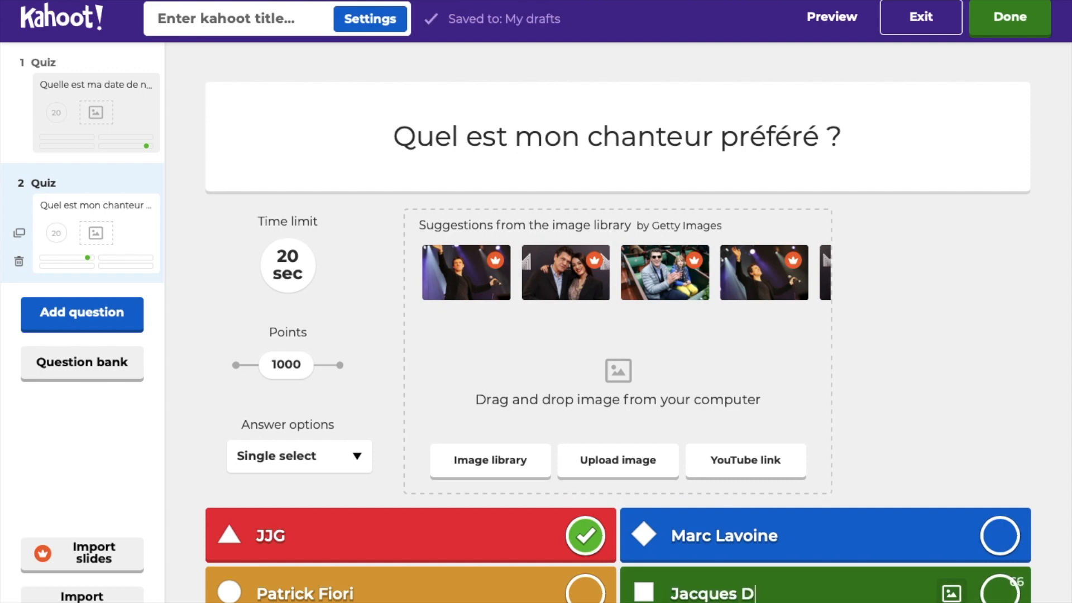
text(tronc)
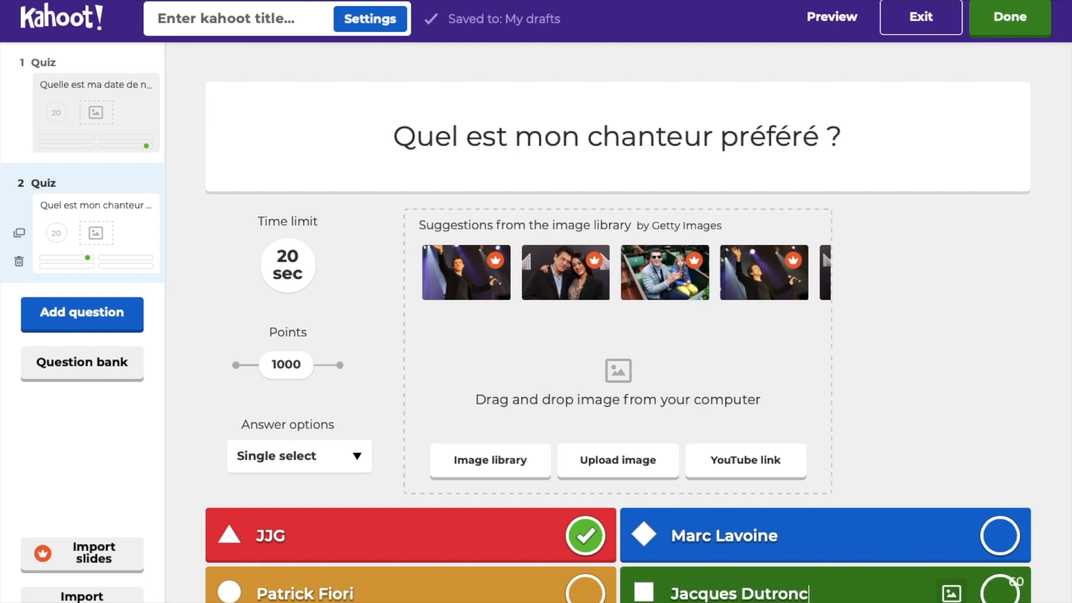
scroll(219, 377, down, 1)
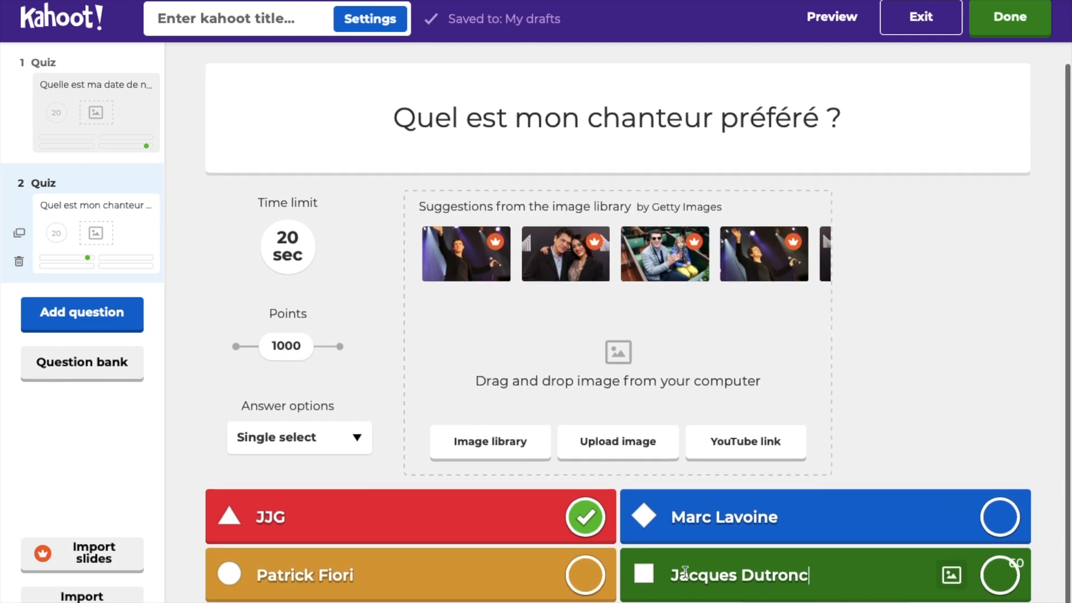
Step: Add a true-or-false question 'J'ais stoppé mes études après le bac' with False correct
click(117, 326)
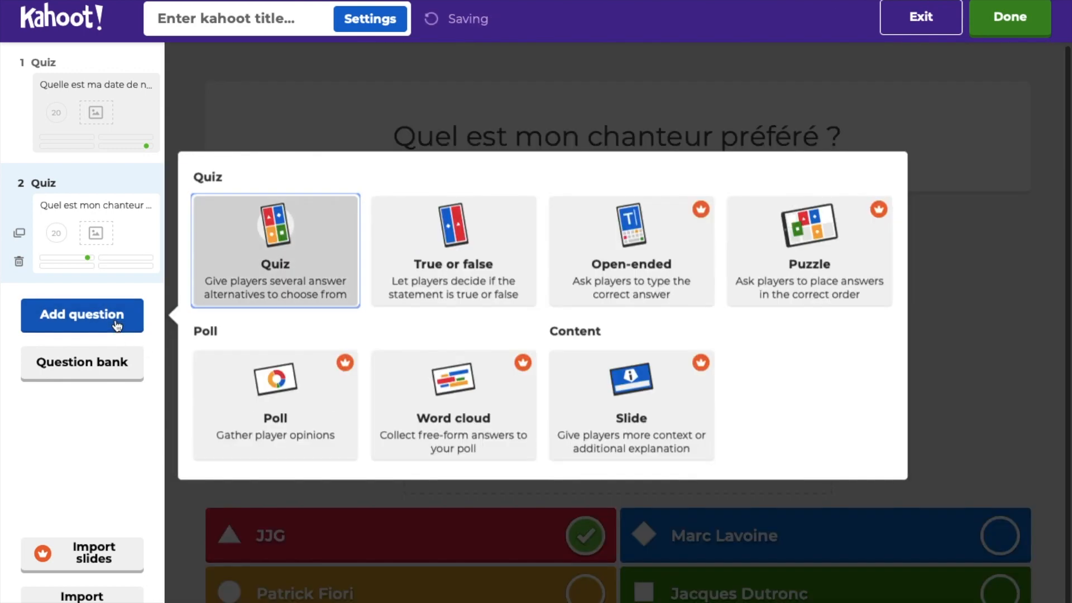
click(435, 244)
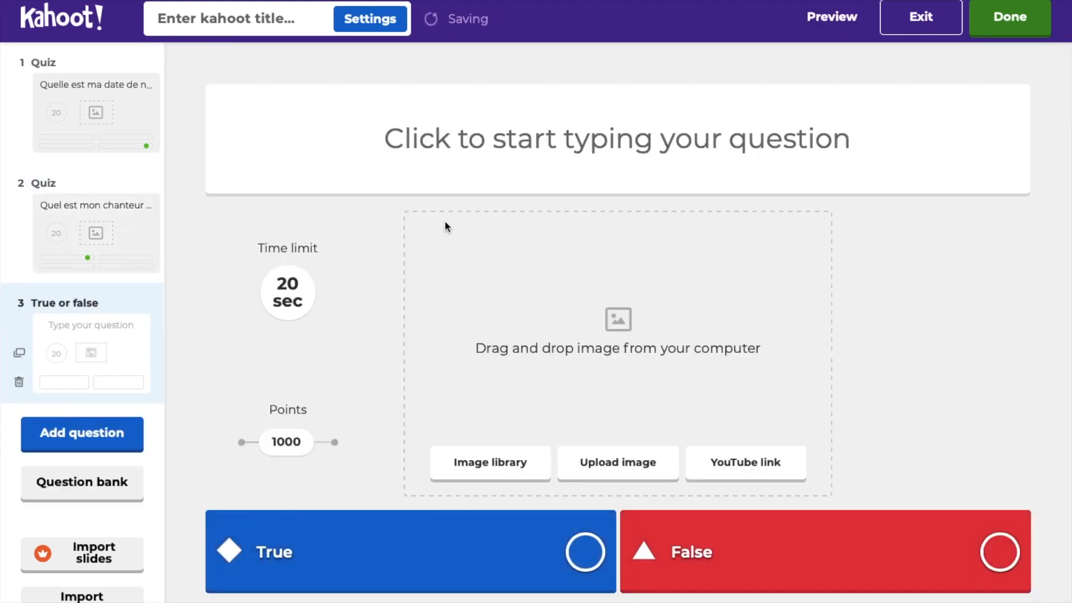
click(458, 140)
text(J)
text(')
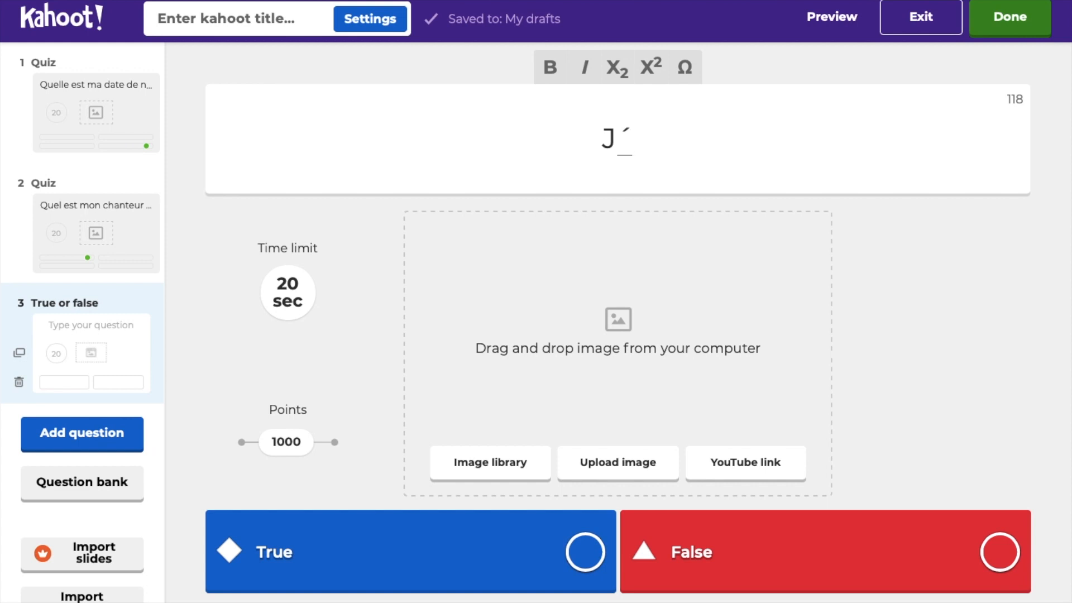
text(ais stop)
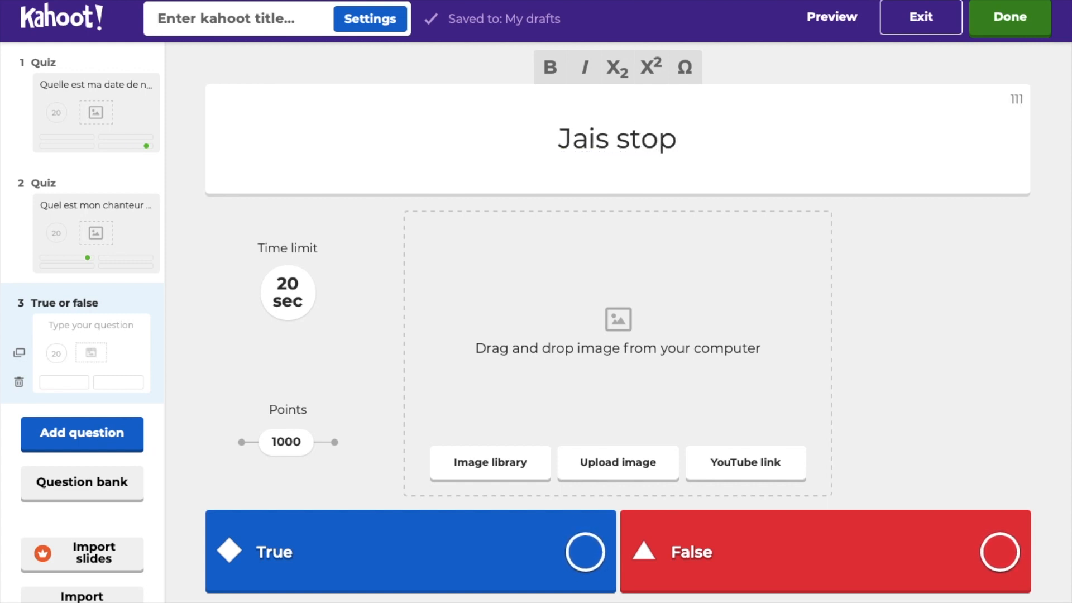
text(pé mes études après le bac)
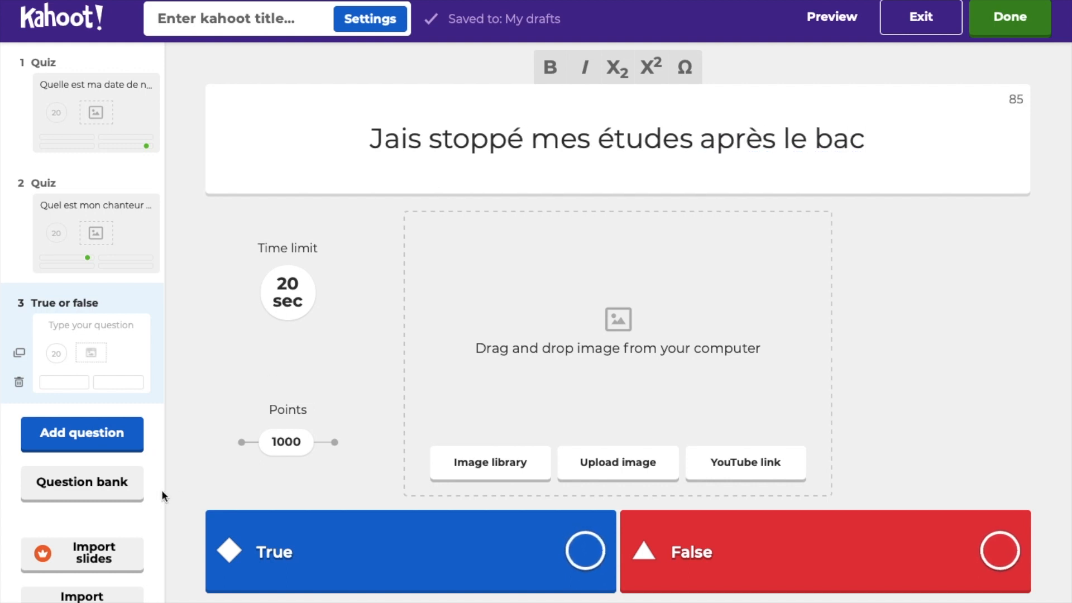
click(999, 558)
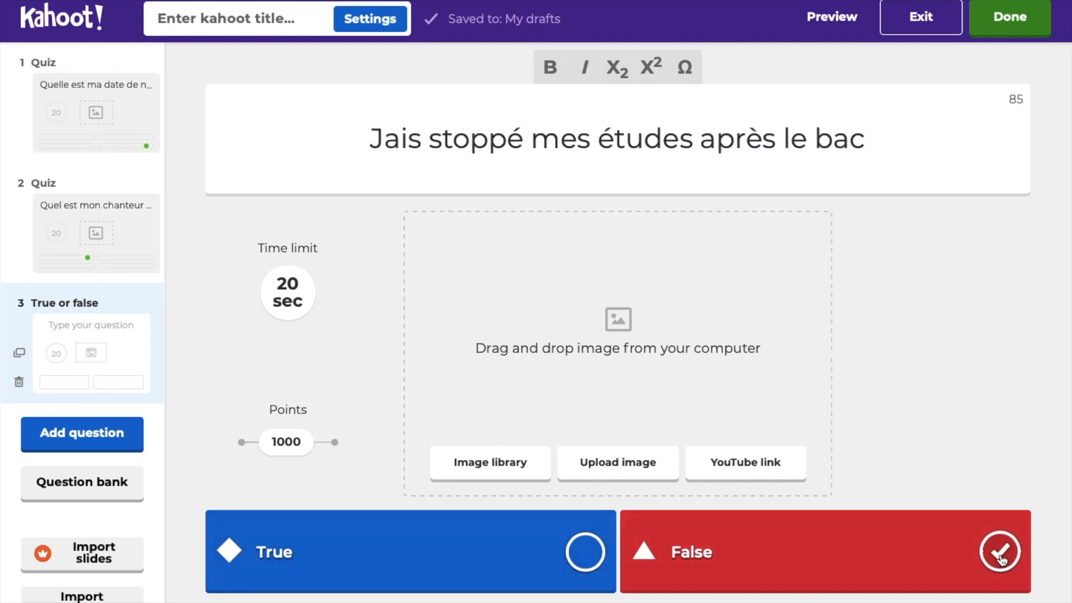
click(999, 558)
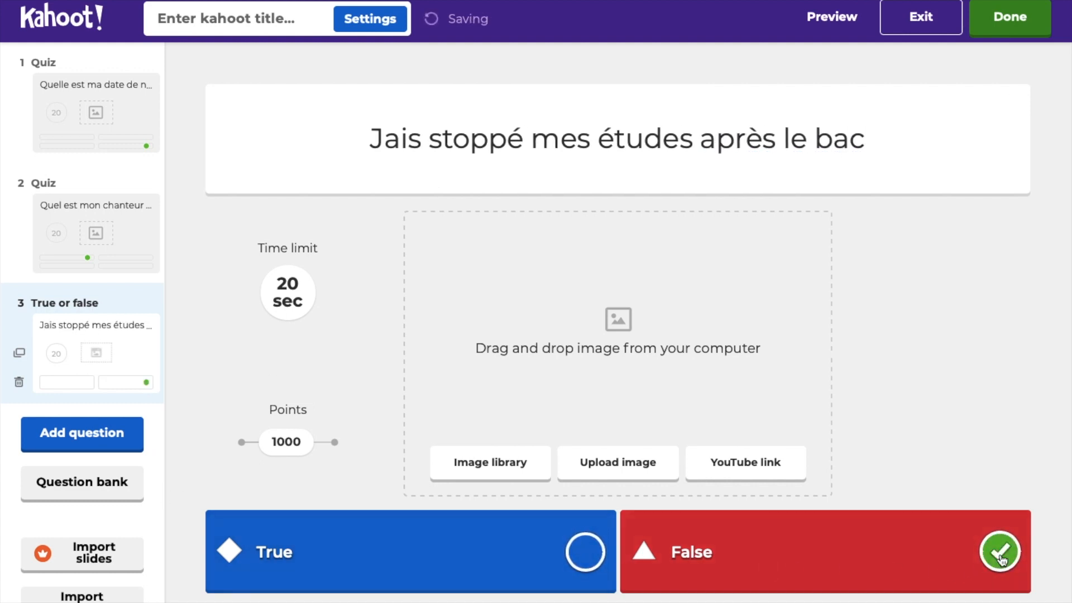
click(101, 437)
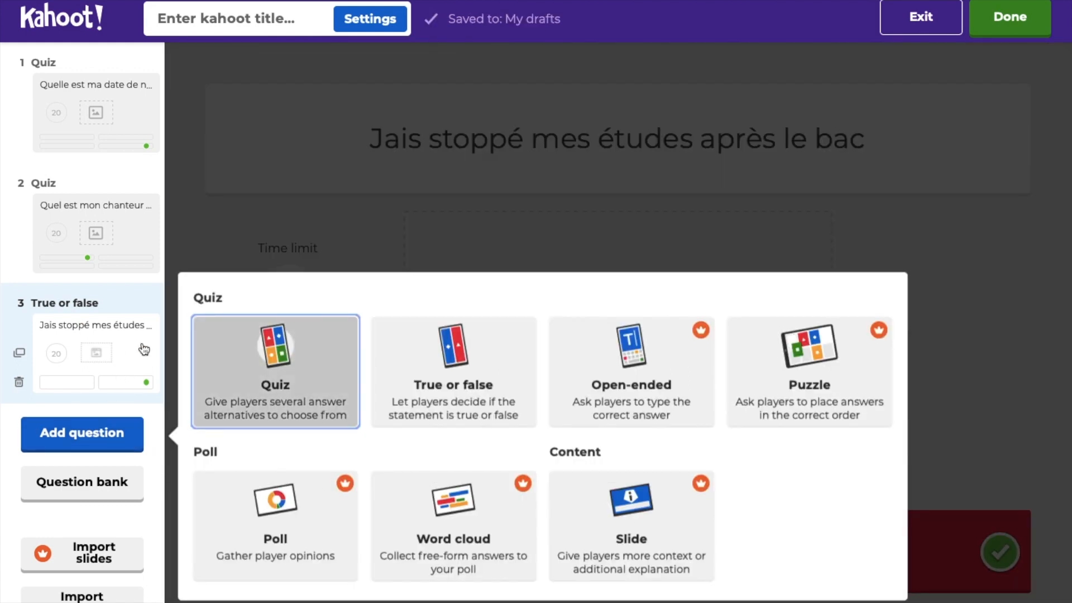
Step: Add a quiz question 'Quelle est ma couleur de prédilection ?'
click(268, 356)
click(394, 143)
text(Quel)
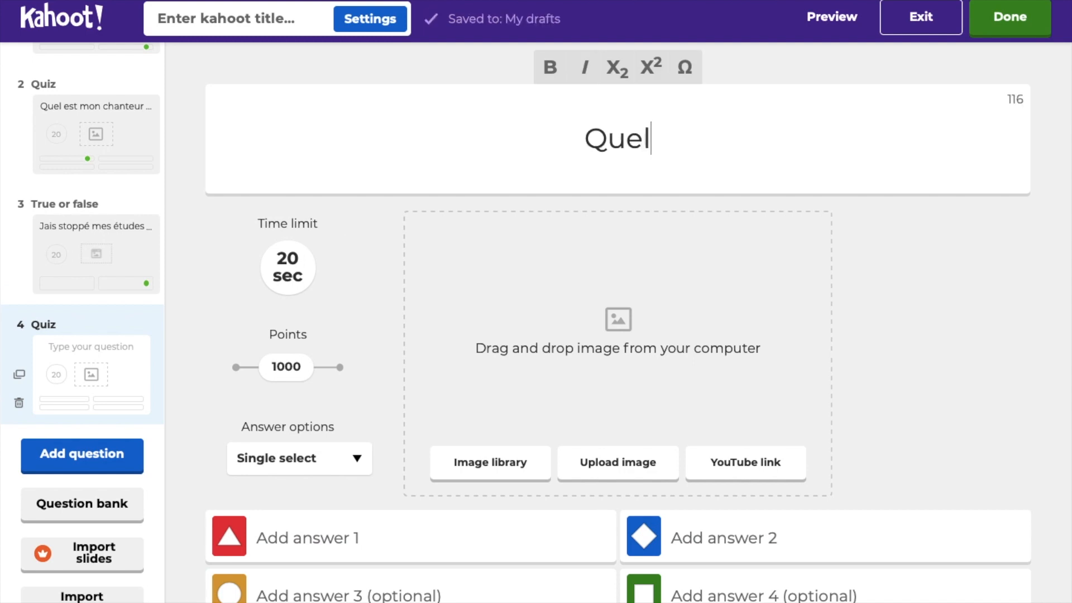
text(le est ma c)
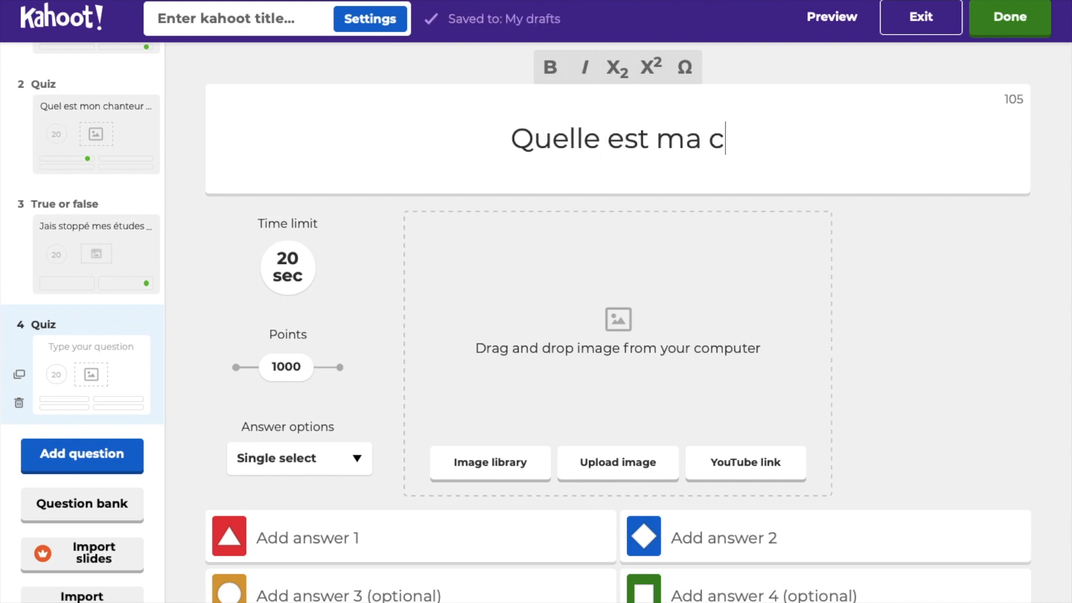
text(ouleur)
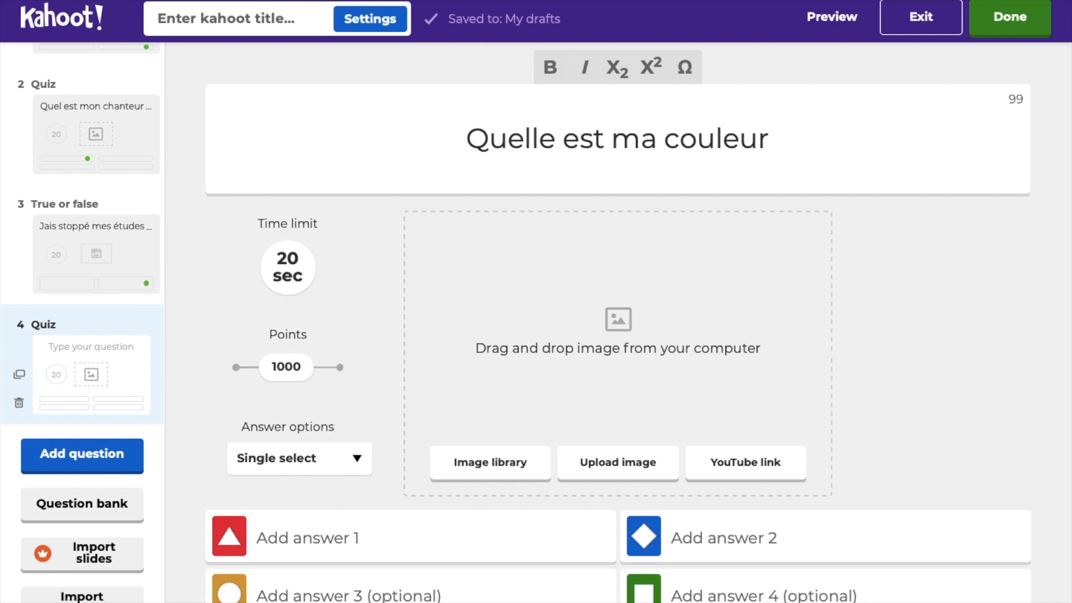
text( de prédilection ?)
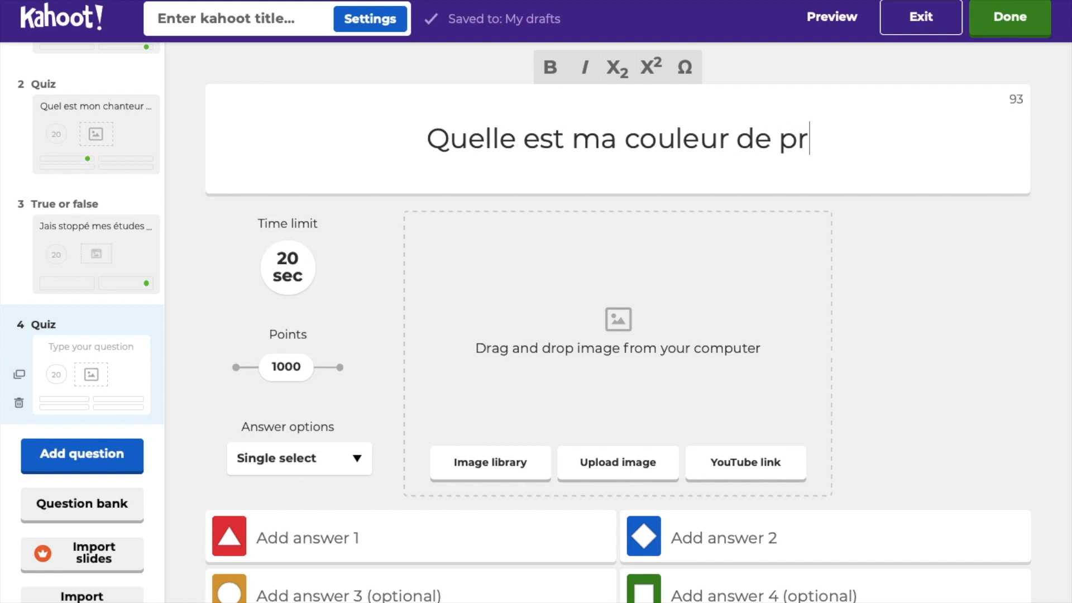
Step: Enter answers violet, bleu, vert and rose, marking rose correct
click(301, 537)
text(violet)
click(781, 538)
text(bleu)
click(369, 595)
text(vert)
click(781, 595)
text(rose)
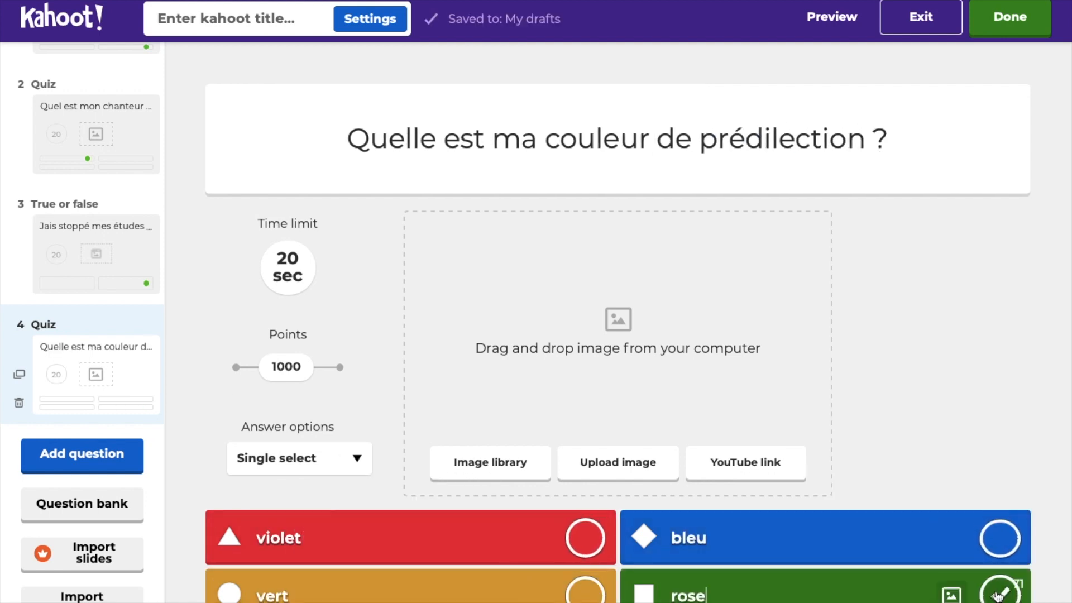
click(999, 592)
click(82, 453)
Step: Write 'Où je rêve de partir en voyage ?' with answers New York (correct), Berlin, Rio, Tokyo
text(Où je rêve de partir en voyage ?)
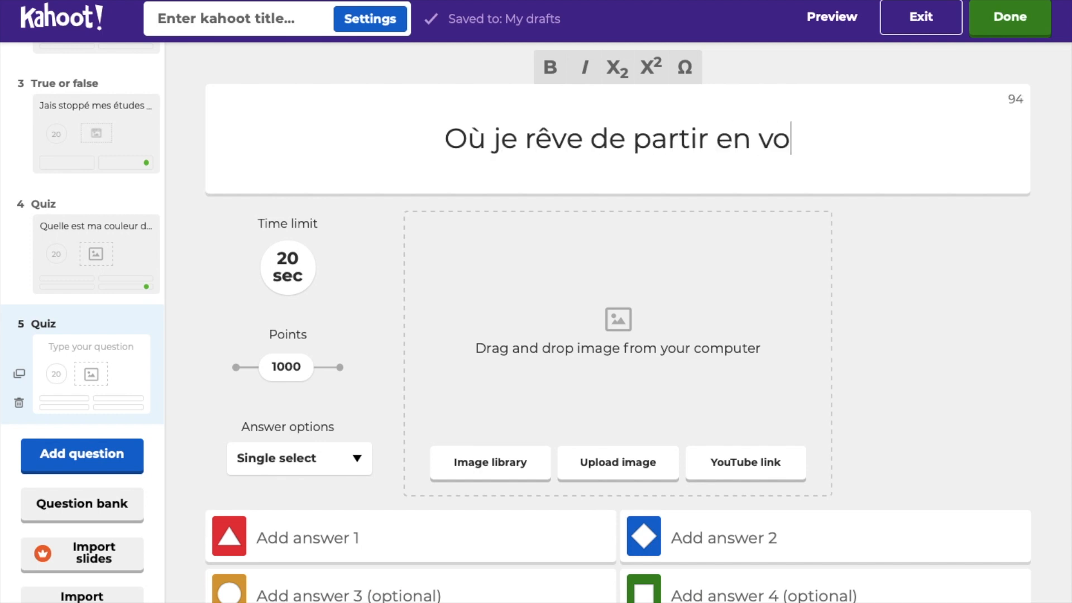
click(278, 536)
text(New York)
click(585, 538)
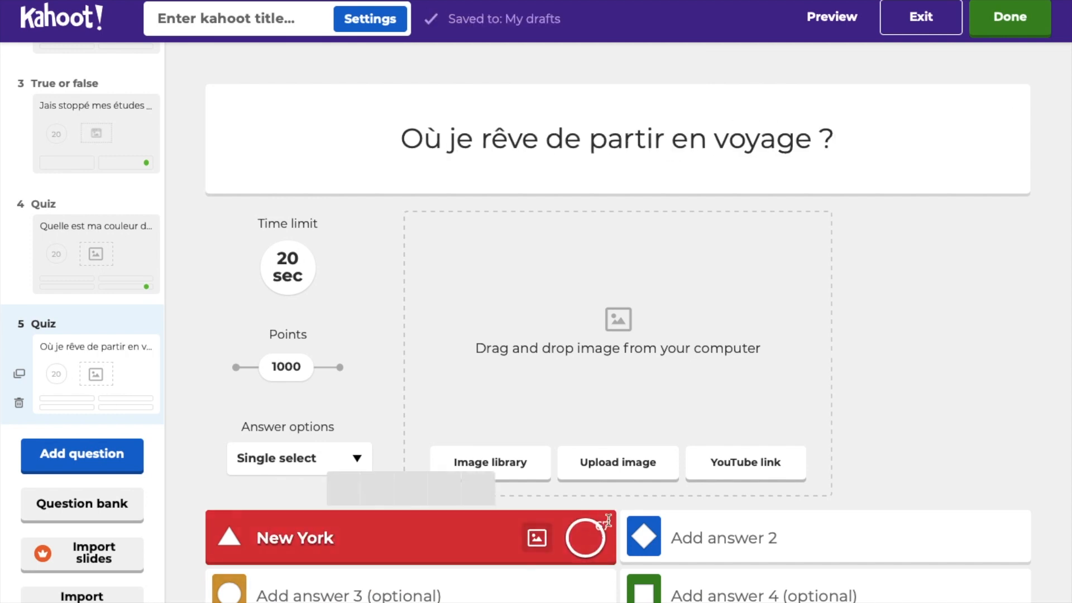
click(725, 536)
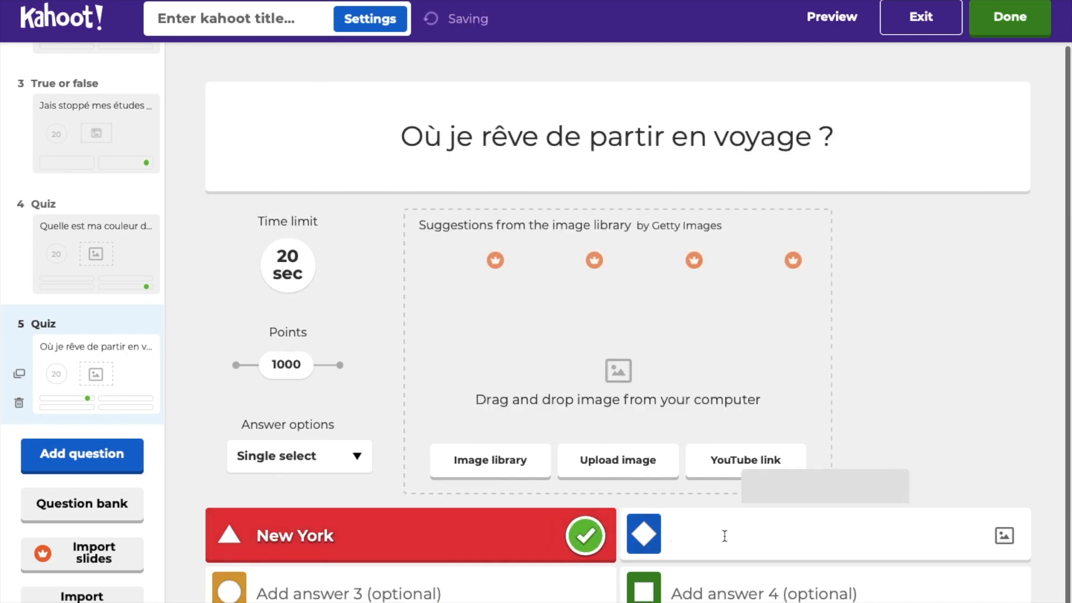
text(Berlin)
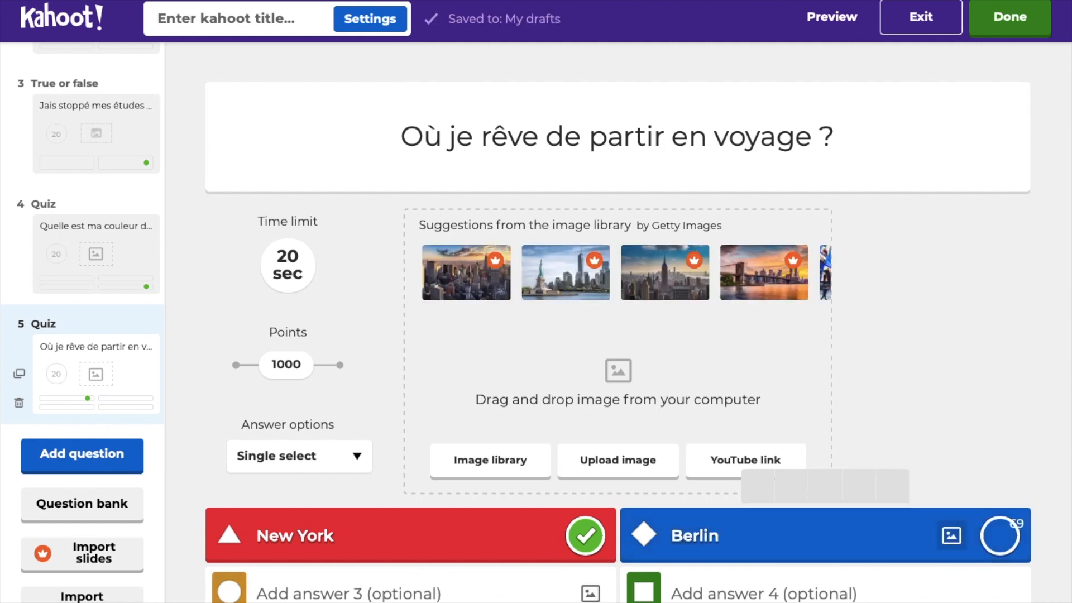
click(316, 592)
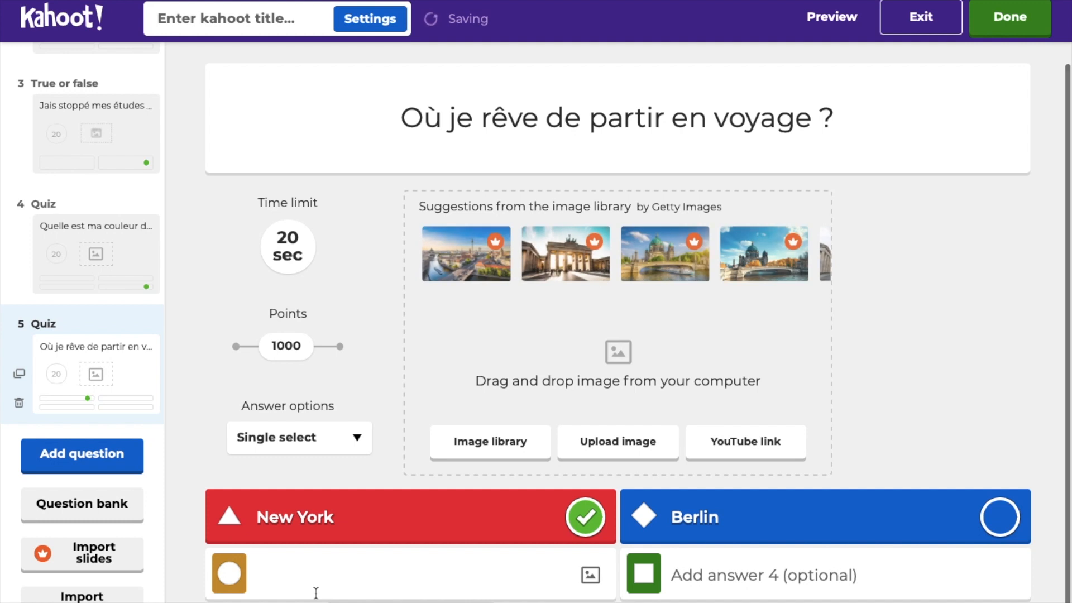
text(Rio)
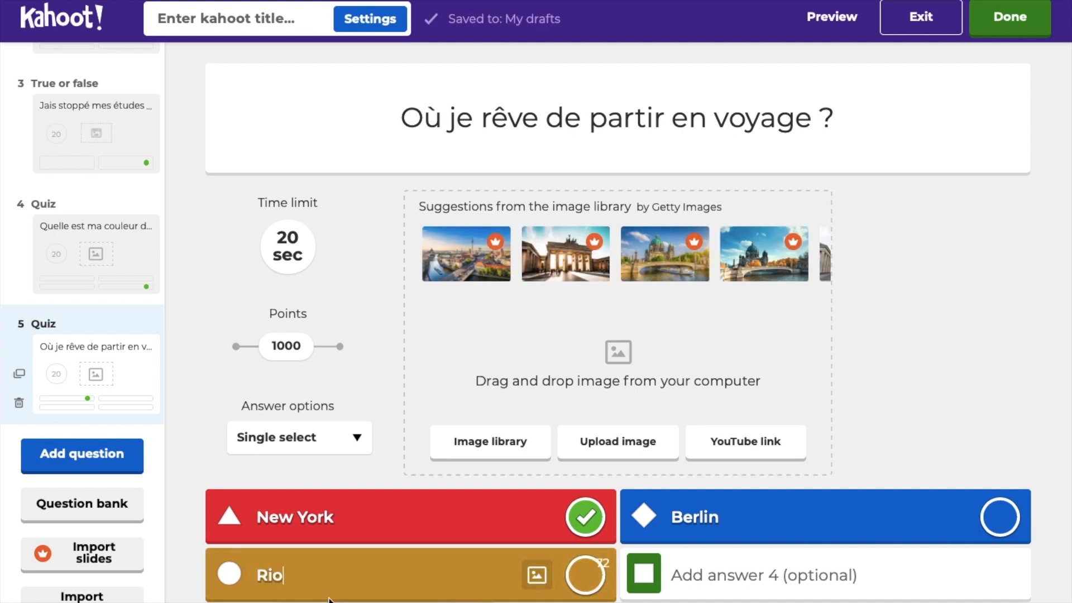
click(680, 577)
text(To)
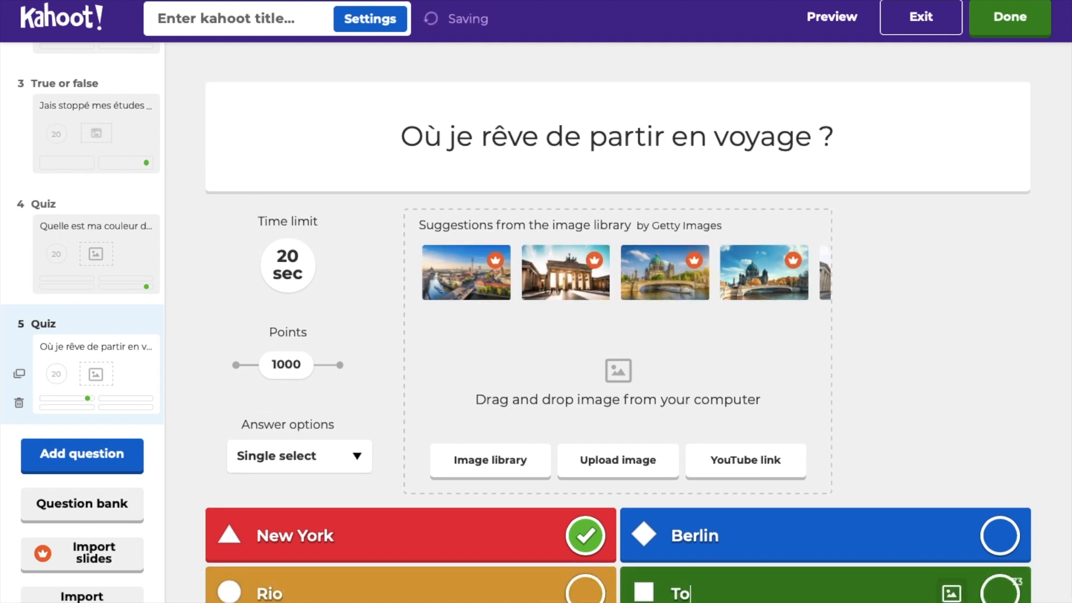
text(kyo)
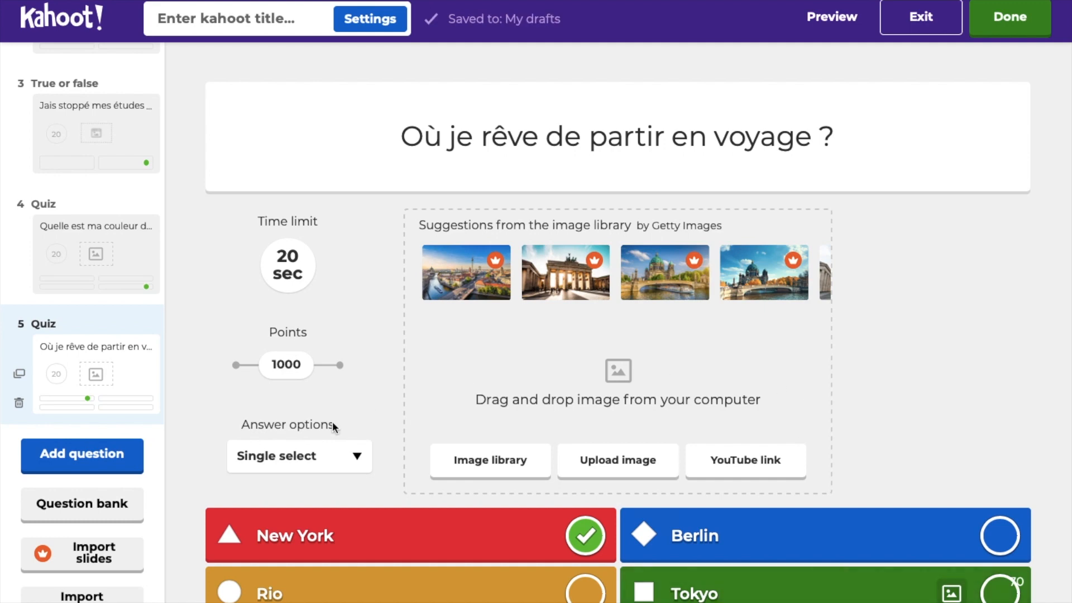
click(102, 464)
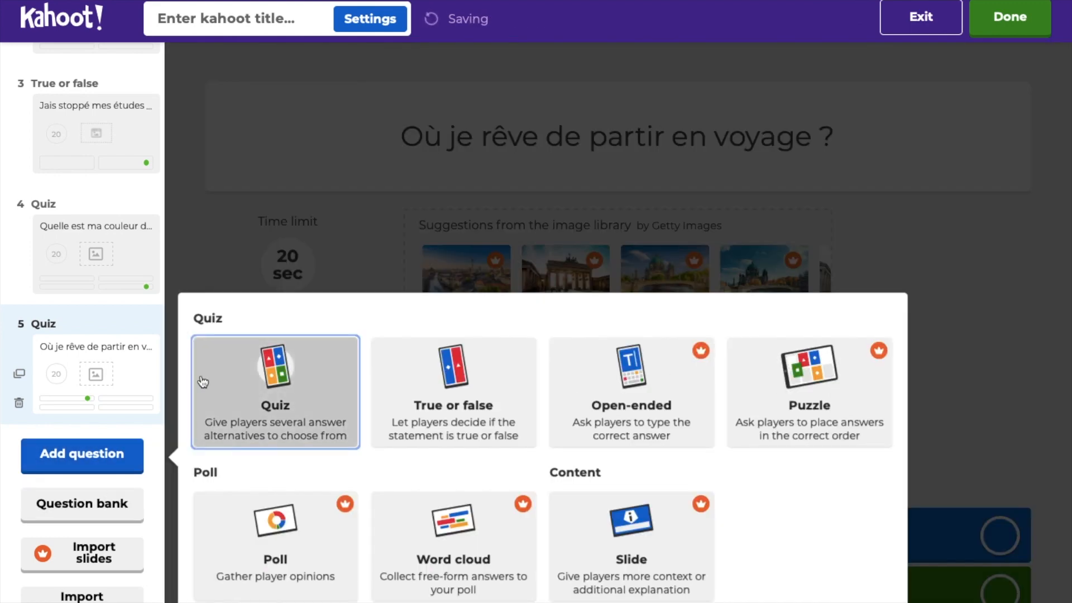
Step: Add quiz question 6 reading 'Quel métier j'aurai rêvé exercer ?'
click(254, 395)
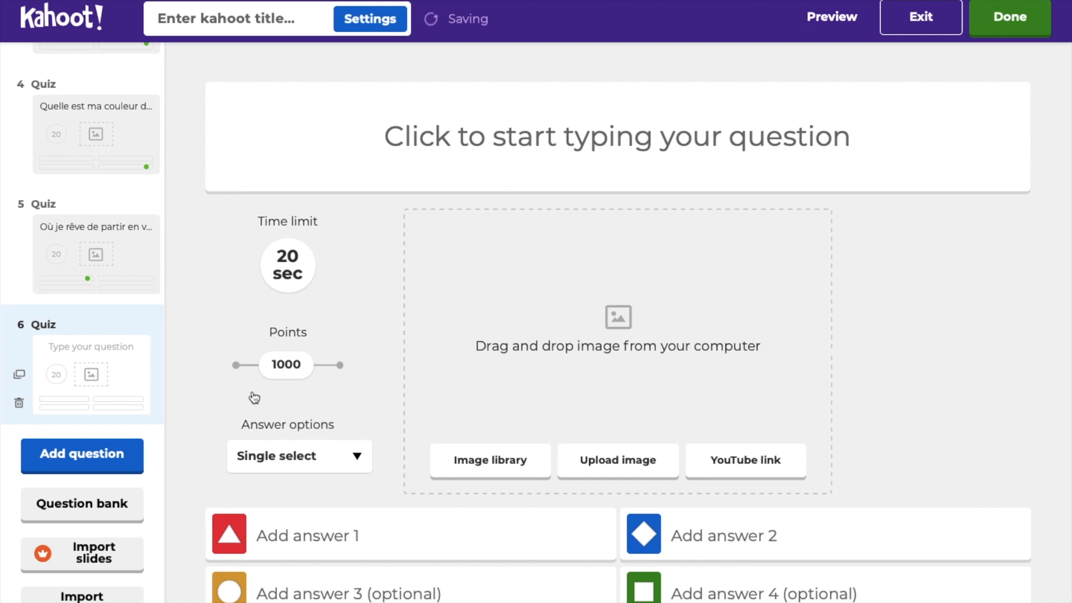
click(467, 156)
text(Q)
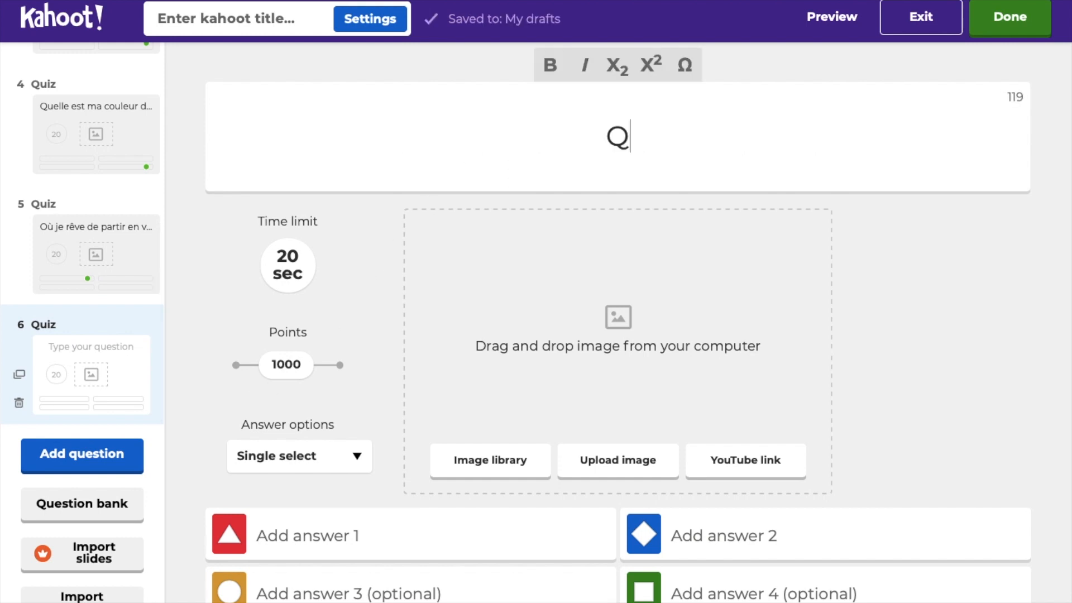
text(uel métier)
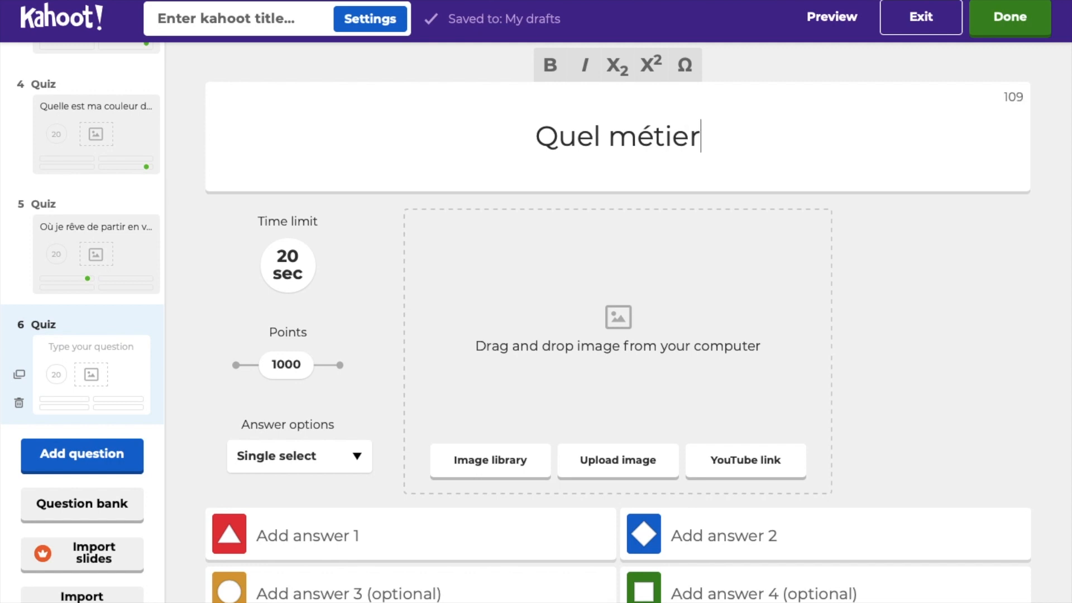
text( j'aurai )
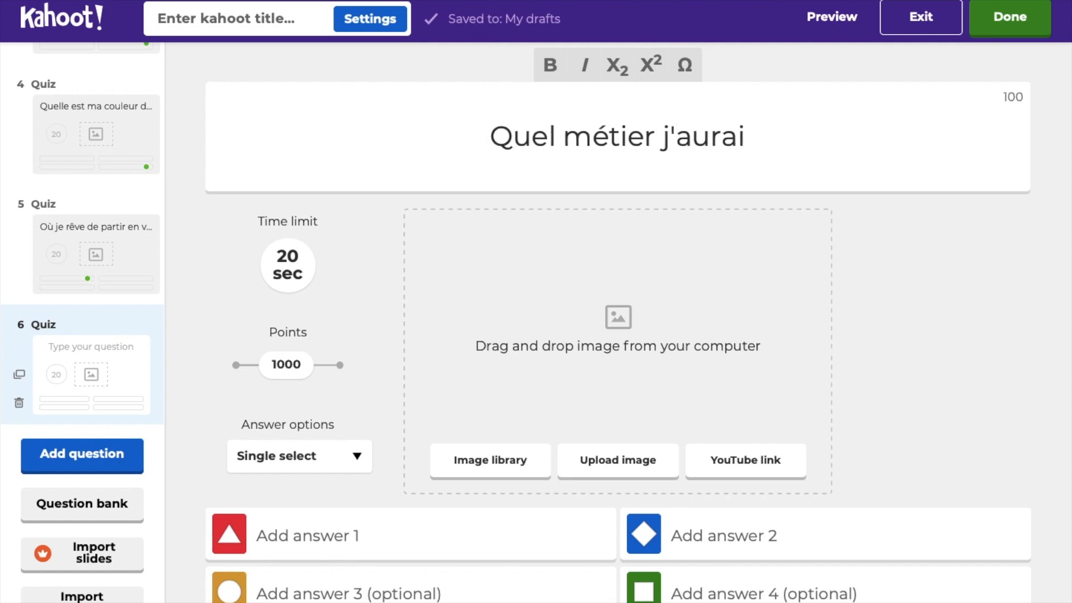
text(rêb)
key(BackSpace)
text(v`)
text(e )
text(e)
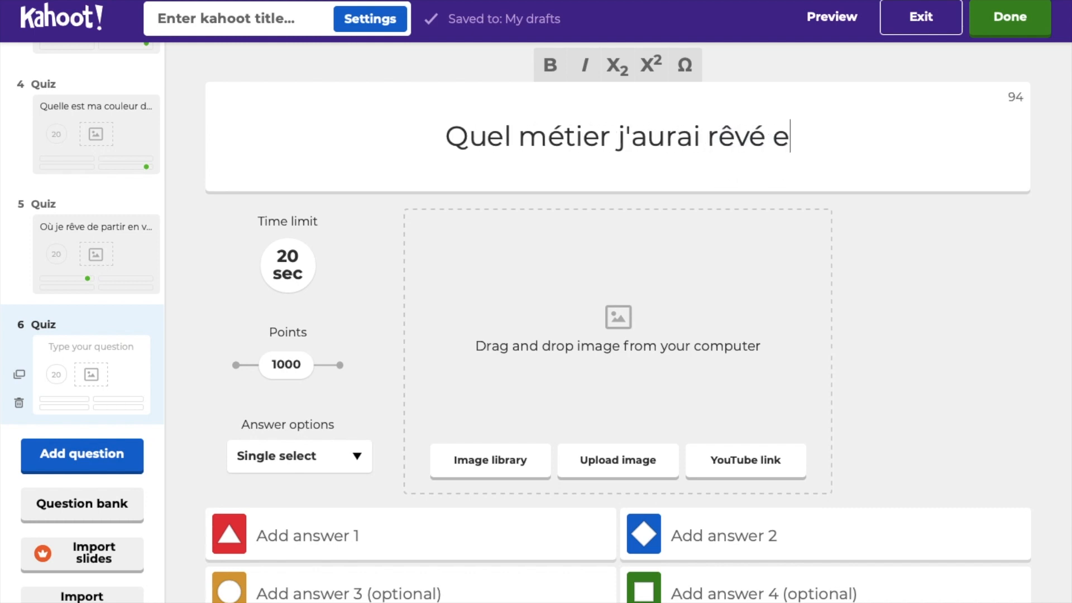
text(xercer )
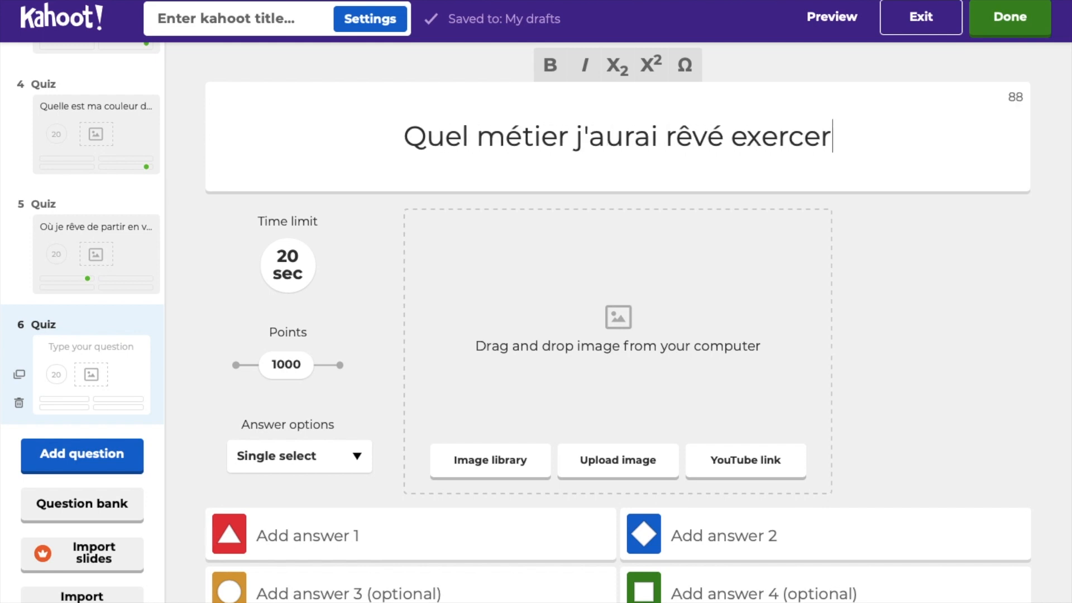
text(?)
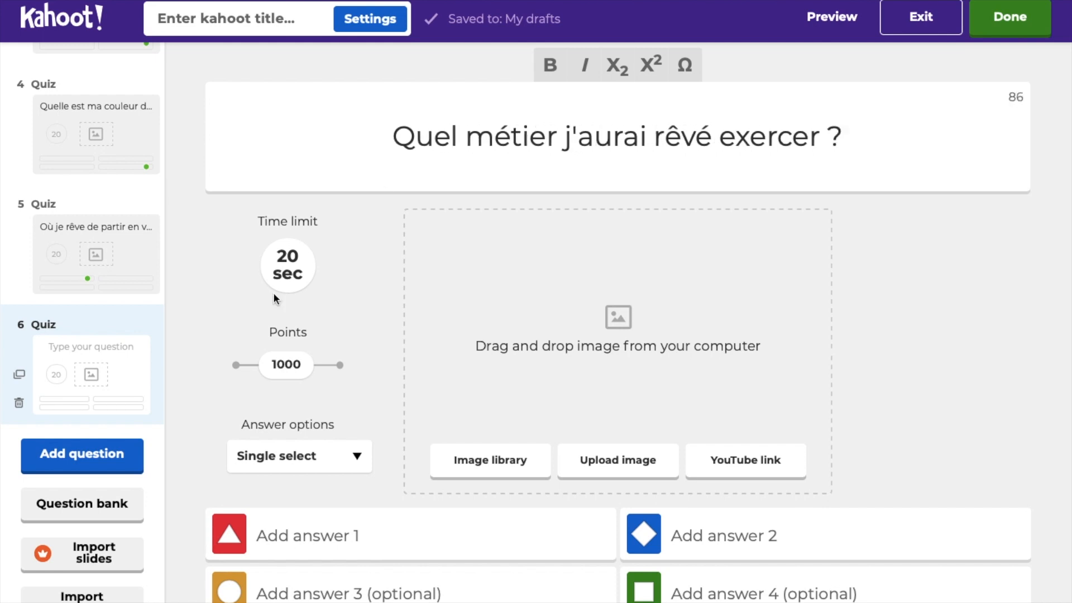
Step: Enter answers infirmière, danseuse (marked correct) and comptable
click(297, 534)
text(i)
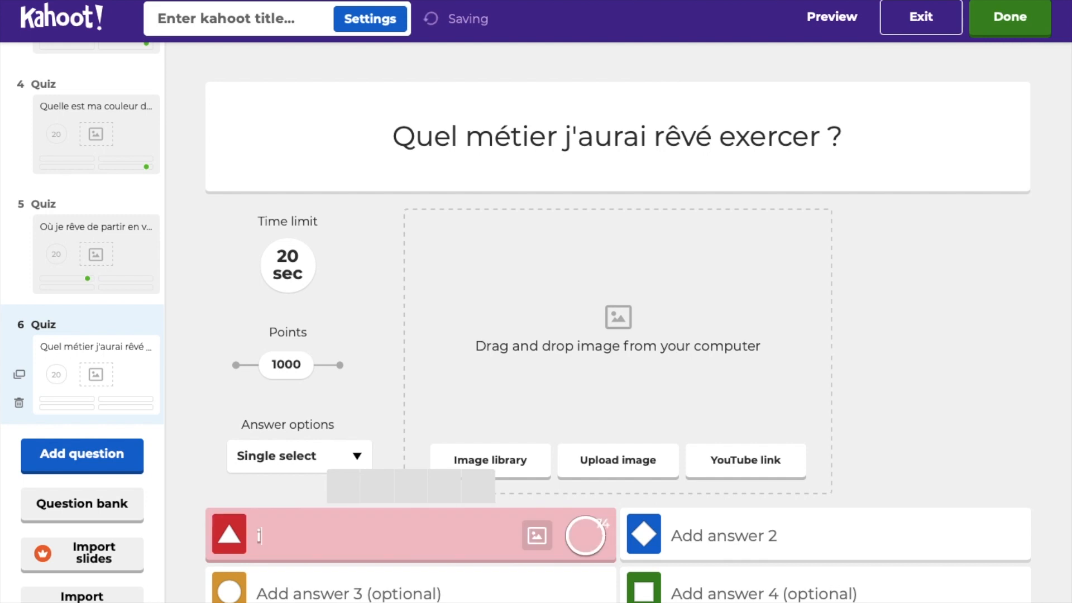
text(nfirmi)
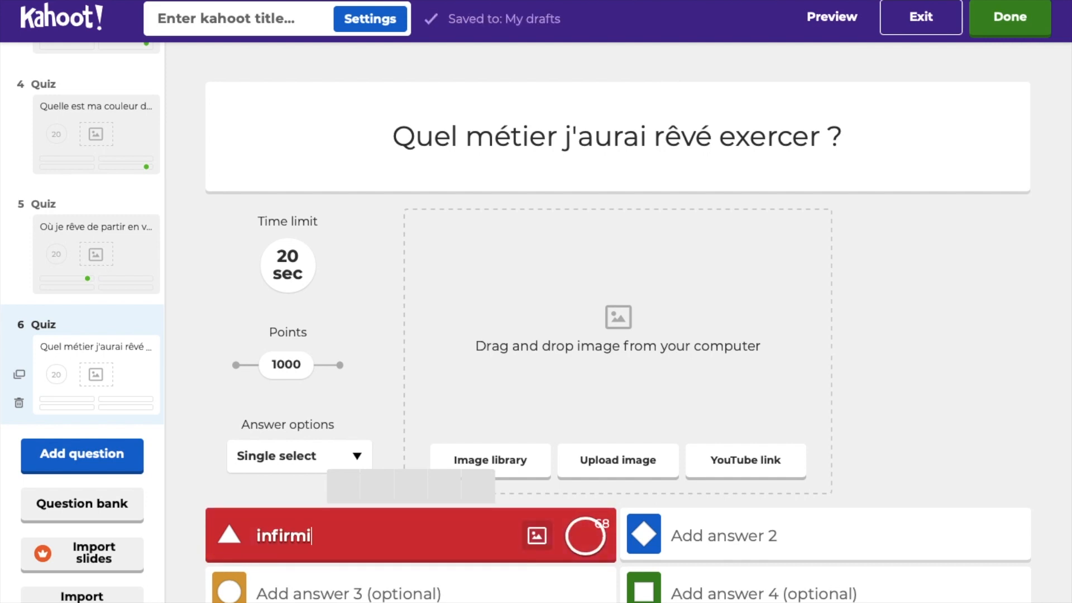
text(ère)
click(729, 534)
text(danseuse)
click(999, 534)
click(407, 581)
text(comptable)
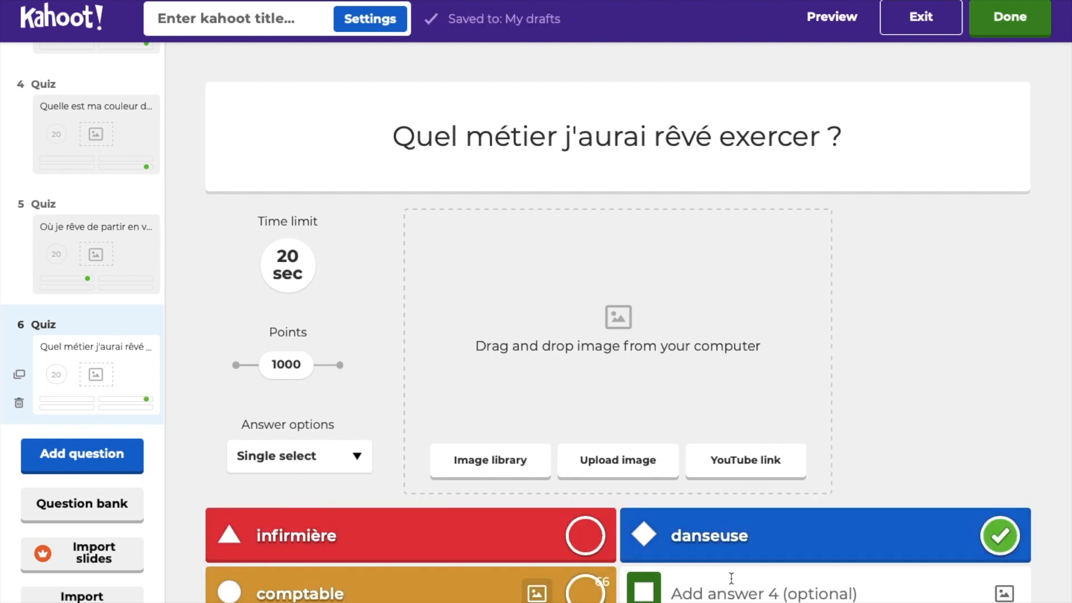
click(730, 578)
Step: Finish question 6 with 'hôtesse de l'air' and add quiz question 7 'Si je n'ai pas le moral, je regarde quel film'
text(hôtesse de l'air)
click(82, 455)
click(270, 404)
click(616, 136)
text(Si je n'ai)
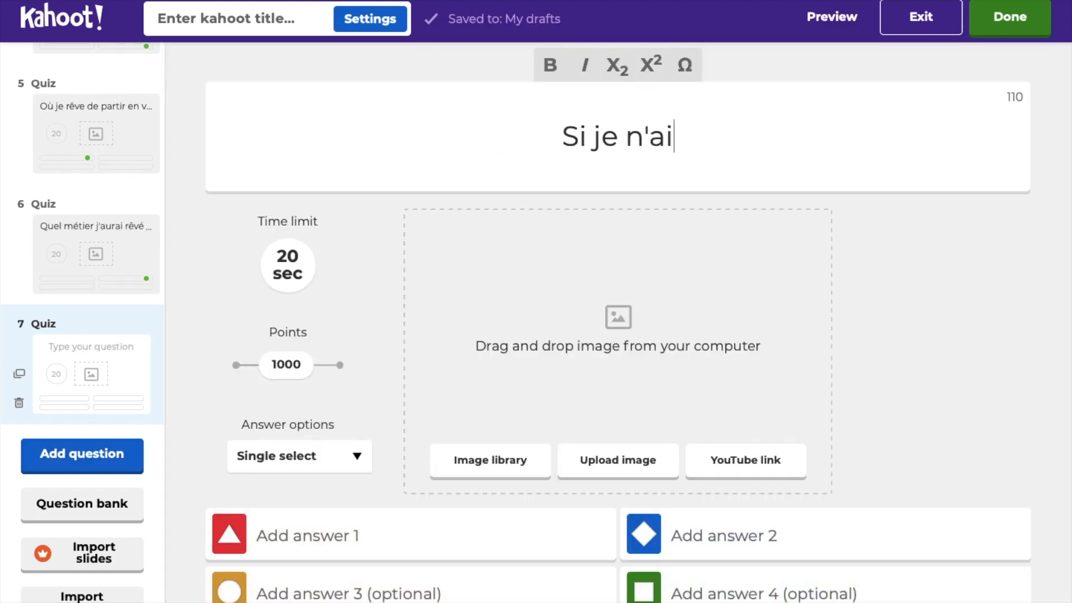
text( pas le moral, je regarde quel film)
Step: Give question 7 answers les visiteurs, la verité si je mens, le gendarme de St Tropez, Les Tuchs, marking la vérité correct
click(407, 534)
text(les visiteurs)
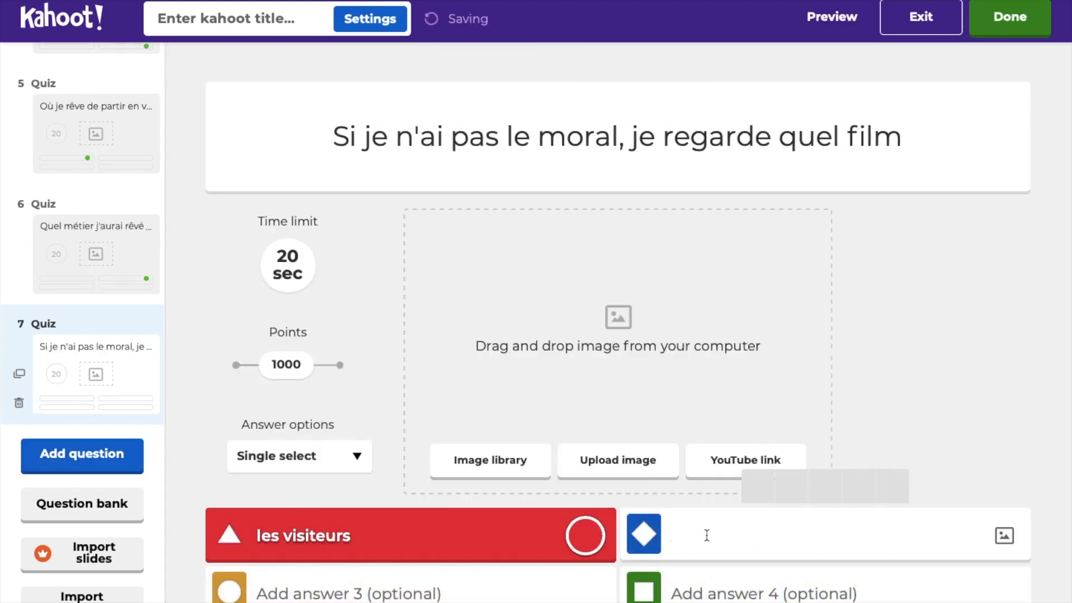
click(705, 535)
text(la verité si je mens)
click(371, 589)
text(le gendarme de St Tropez)
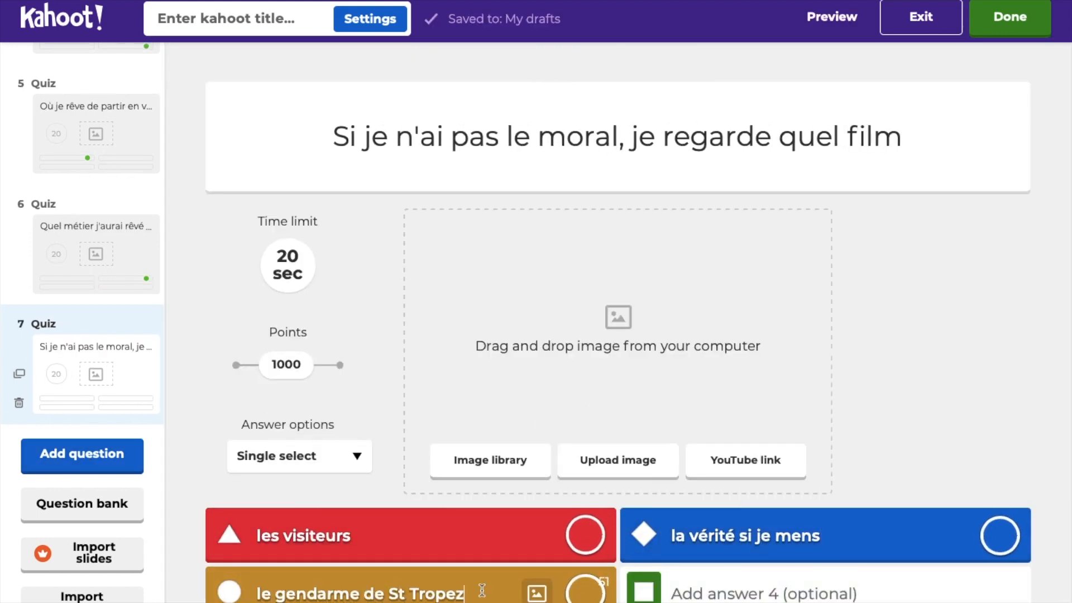
click(729, 591)
text(Les Tuh)
key(BackSpace)
text(chs)
click(999, 535)
click(67, 459)
Step: Add question 8 'Quel est mon parfum de glace préféré ?' with fraise, vanille, menthe/chocolat, marking menthe/chocolat correct
click(271, 404)
click(617, 137)
text(Quel est mon parf)
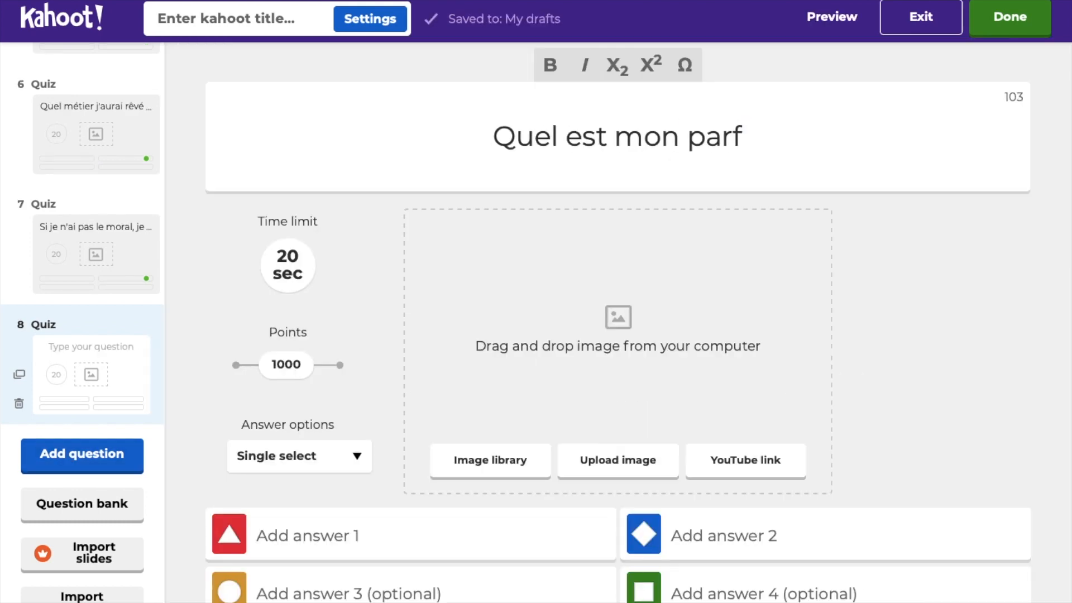
text(um de glace préféré ?)
click(407, 535)
text(fraise)
click(742, 537)
text(vanille)
click(411, 588)
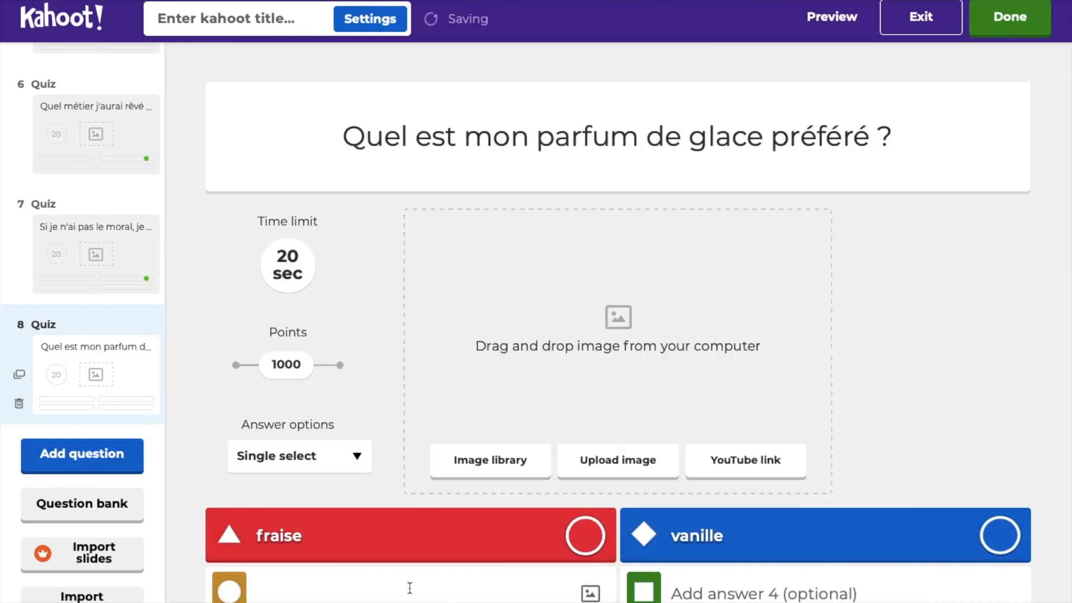
text(menthe/chocolat)
click(585, 589)
Step: Add quiz question 9 'Quel est mon sport collectif préféré ?'
click(82, 453)
click(273, 383)
click(517, 134)
text(Quel est mon sport collectif préféré ?)
Step: Enter question 9's answers le foot (correct), le rugby, le basket and le hand
click(407, 534)
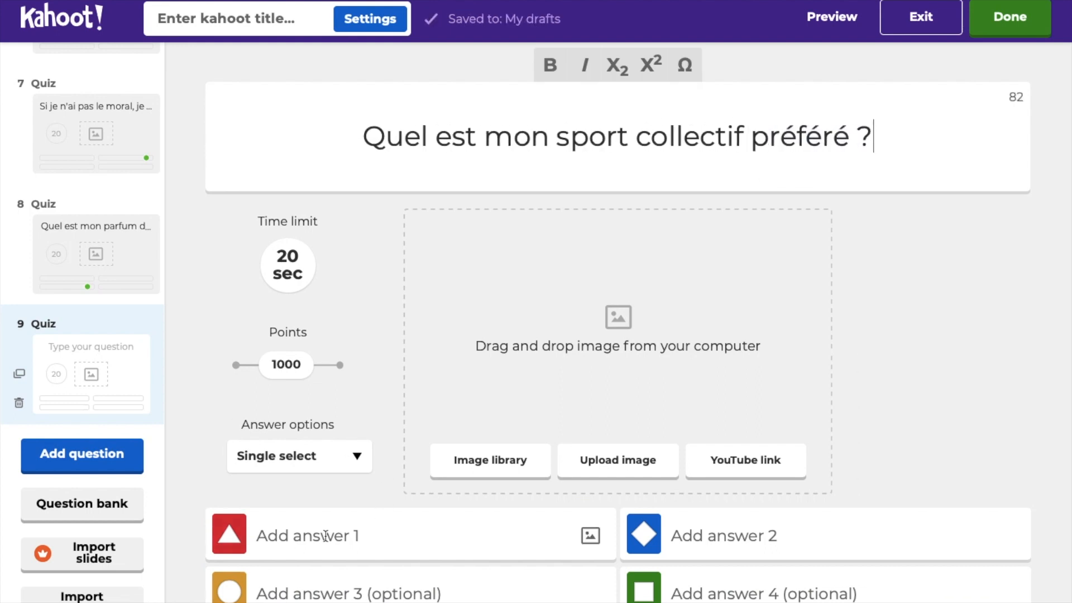
text(le foot)
click(585, 535)
click(696, 533)
text(le rugby)
click(374, 581)
text(le basket)
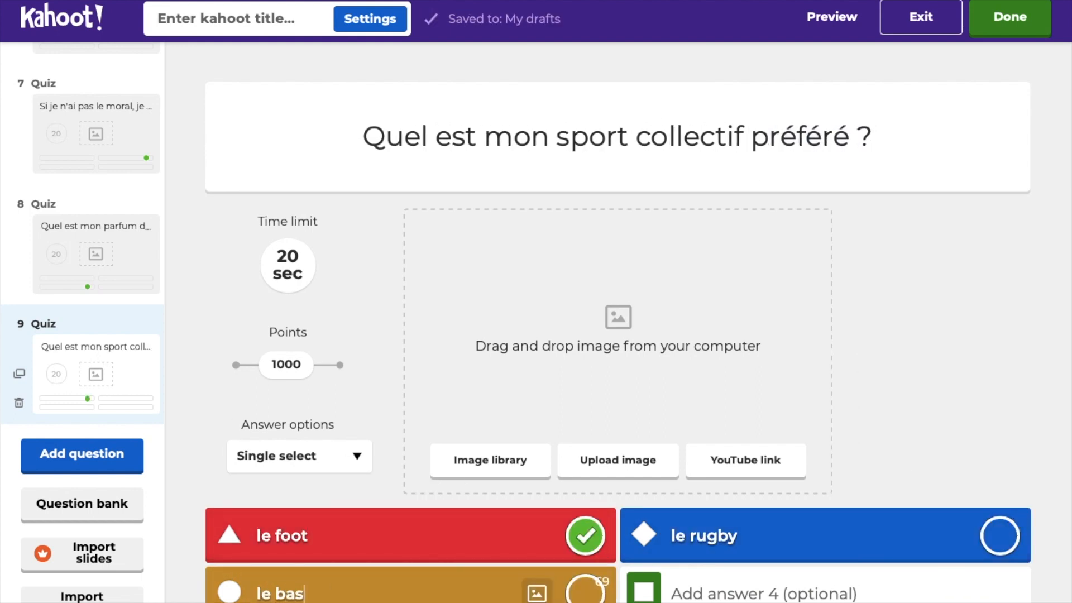
click(781, 591)
text(le hand)
click(107, 455)
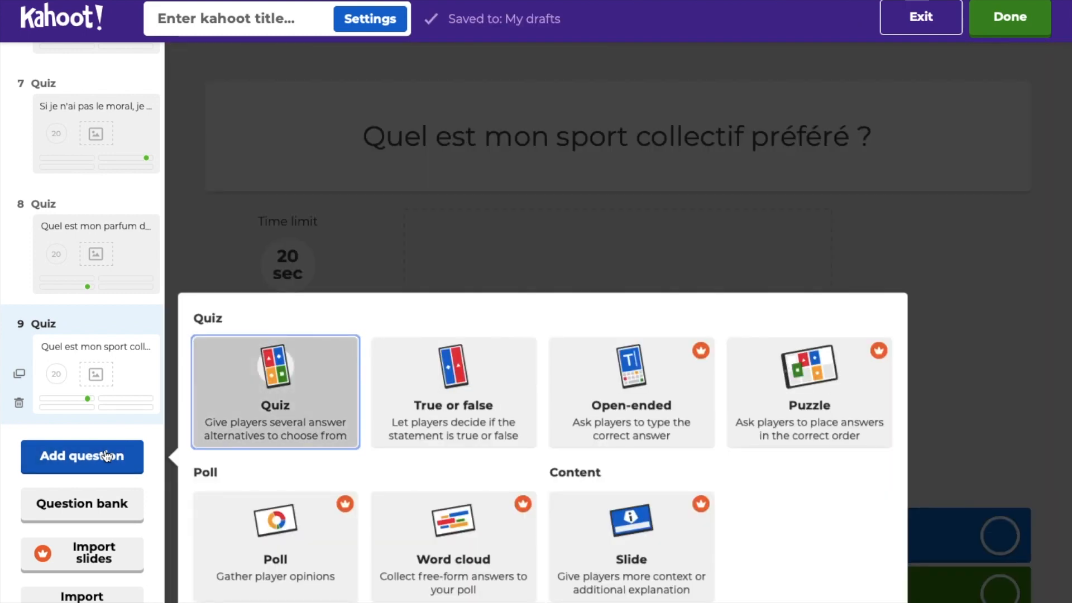
Step: Create quiz question 10 with the text 'Quelle est la matière que je préférais à l'école ?'
click(262, 390)
click(394, 145)
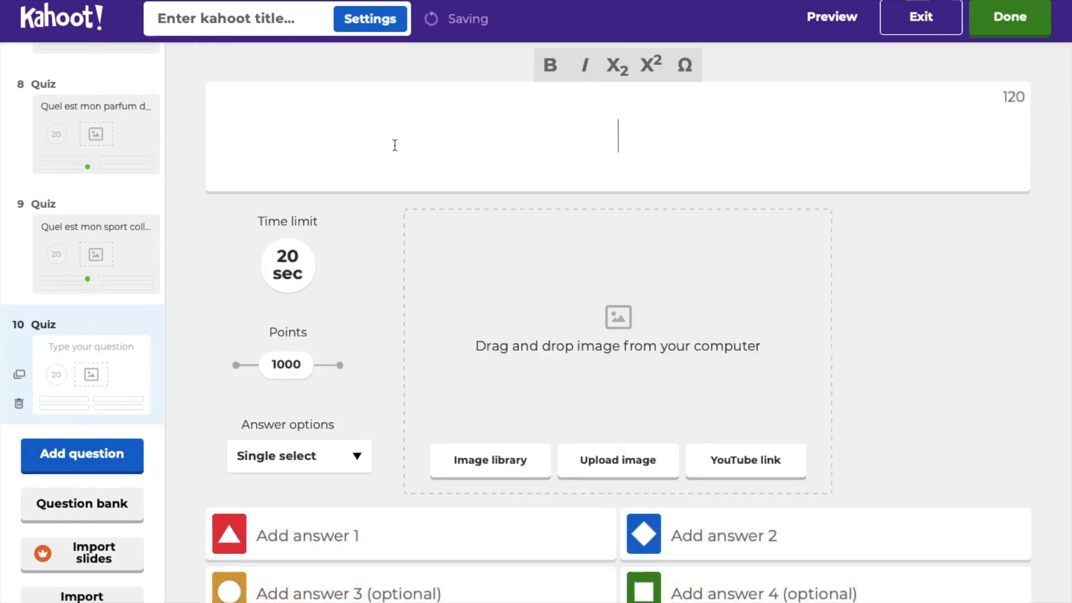
text(Quelles e)
text(t)
key(BackSpace)
text(st)
key(BackSpace)
key(BackSpace)
key(BackSpace)
key(BackSpace)
key(BackSpace)
key(BackSpace)
text(est la mati)
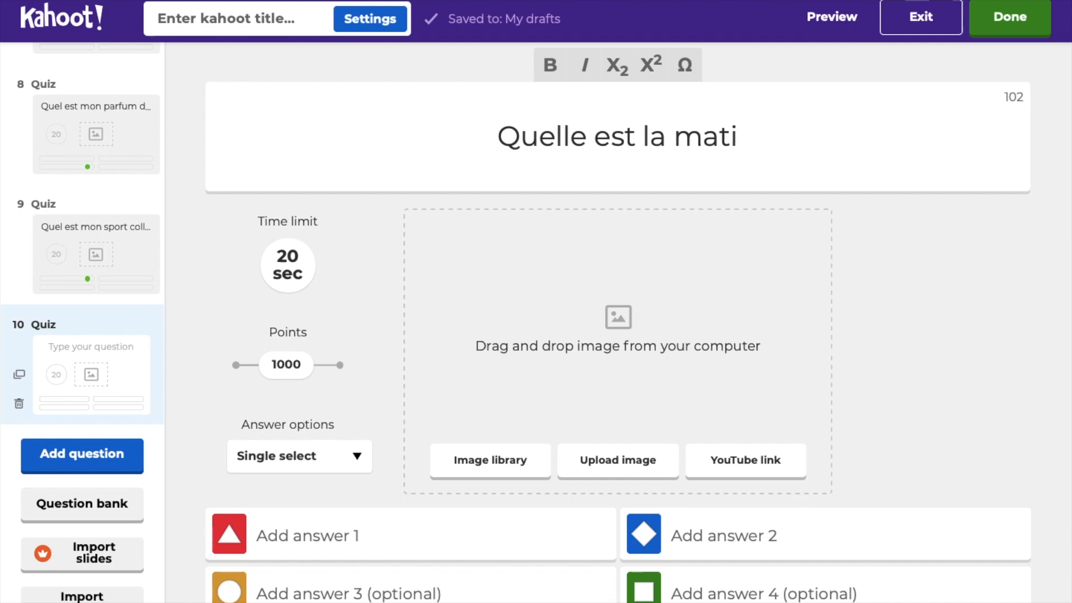
text(`ère )
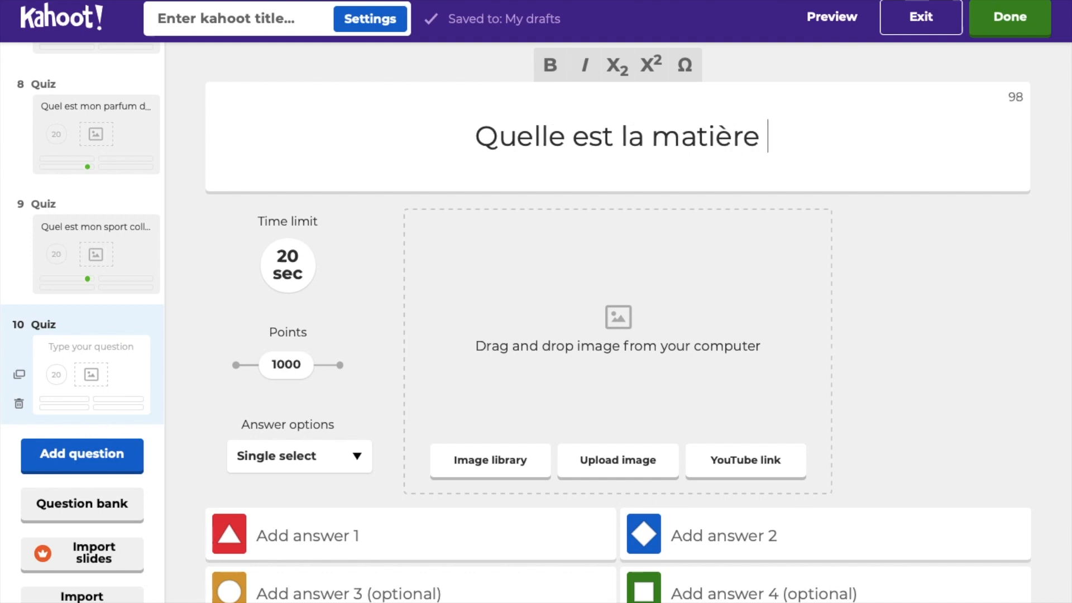
text(que je préférais )
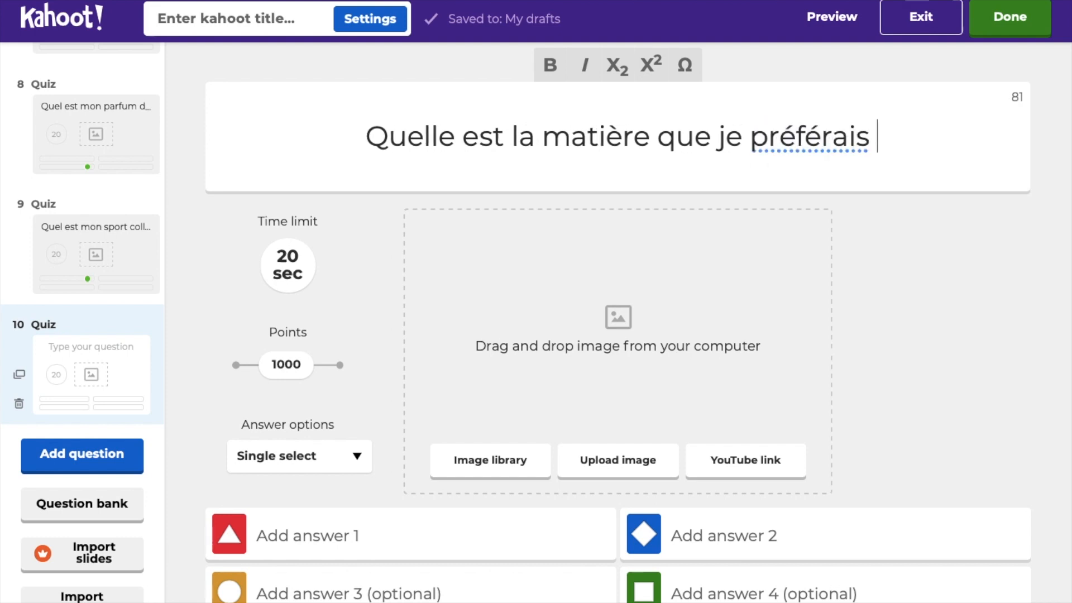
text(à l)
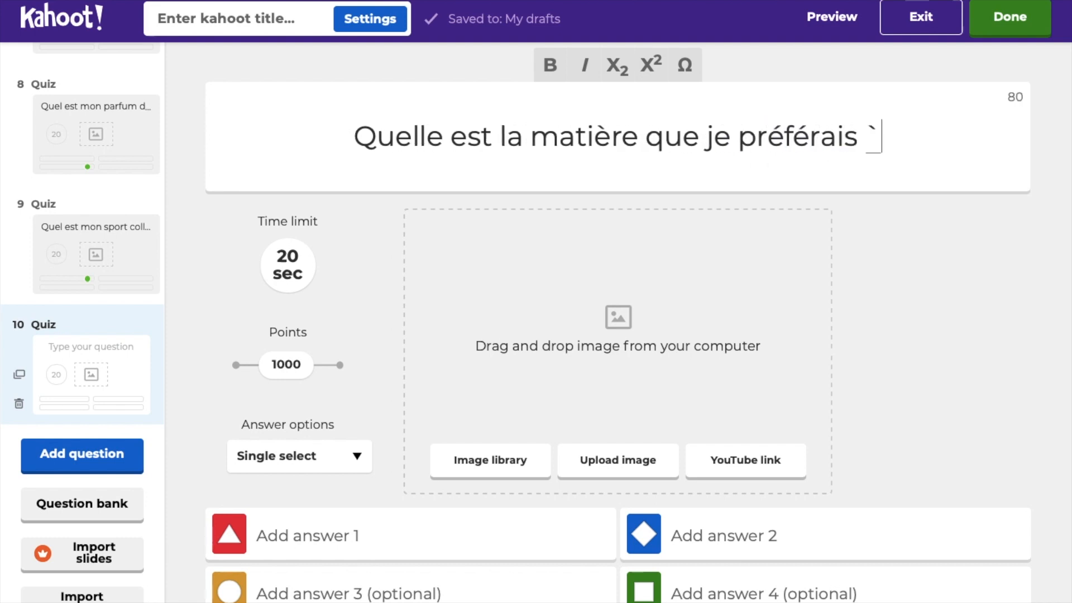
text('école )
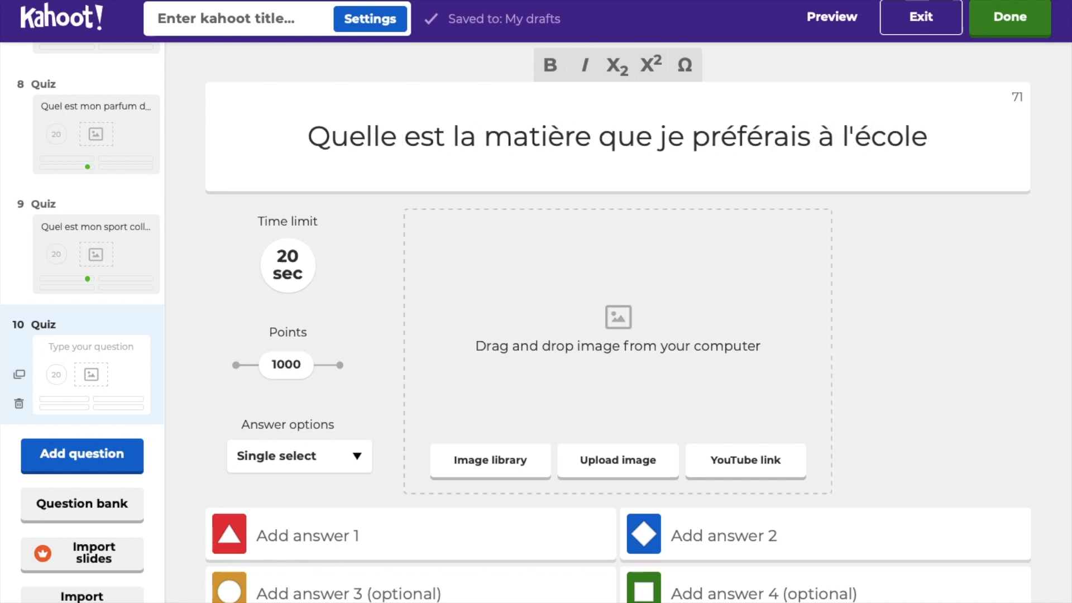
text(?)
Step: Enter answers math and français for question 10, marking français as correct
click(304, 533)
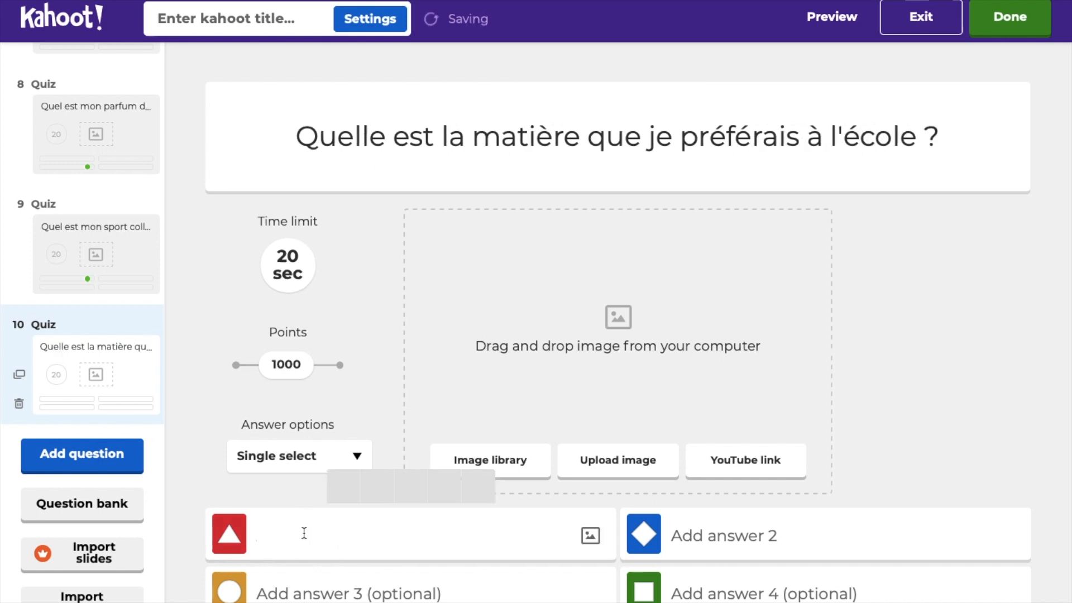
text(math)
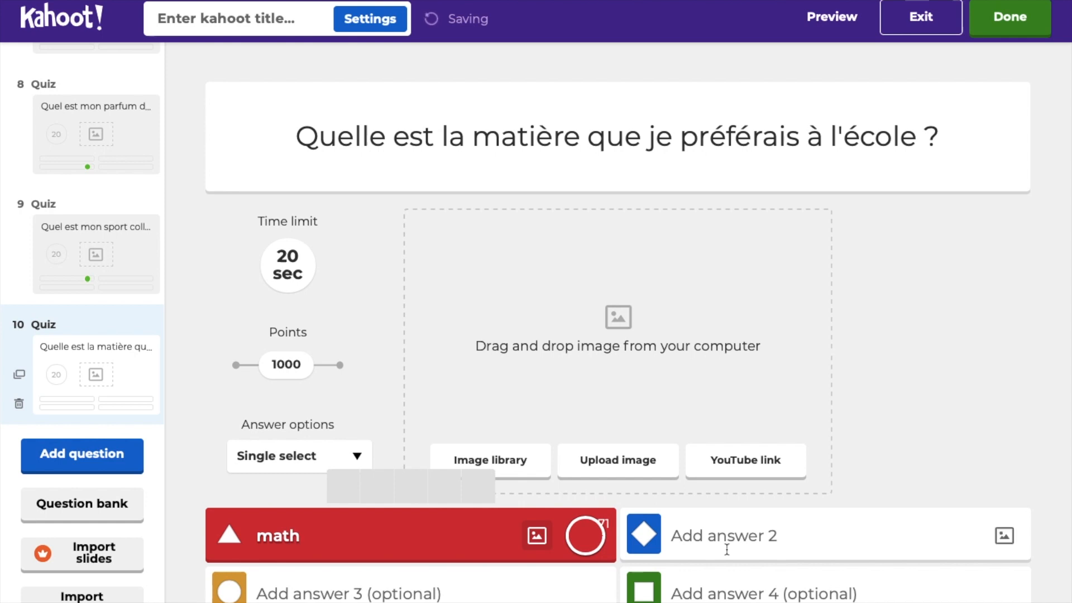
click(796, 533)
text(fran)
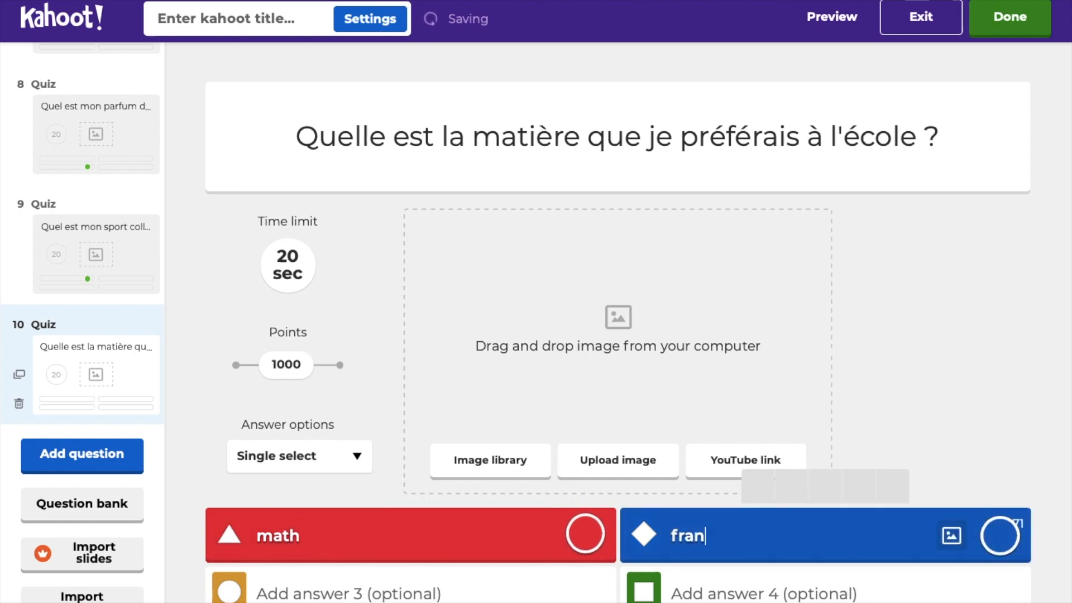
text(Ça)
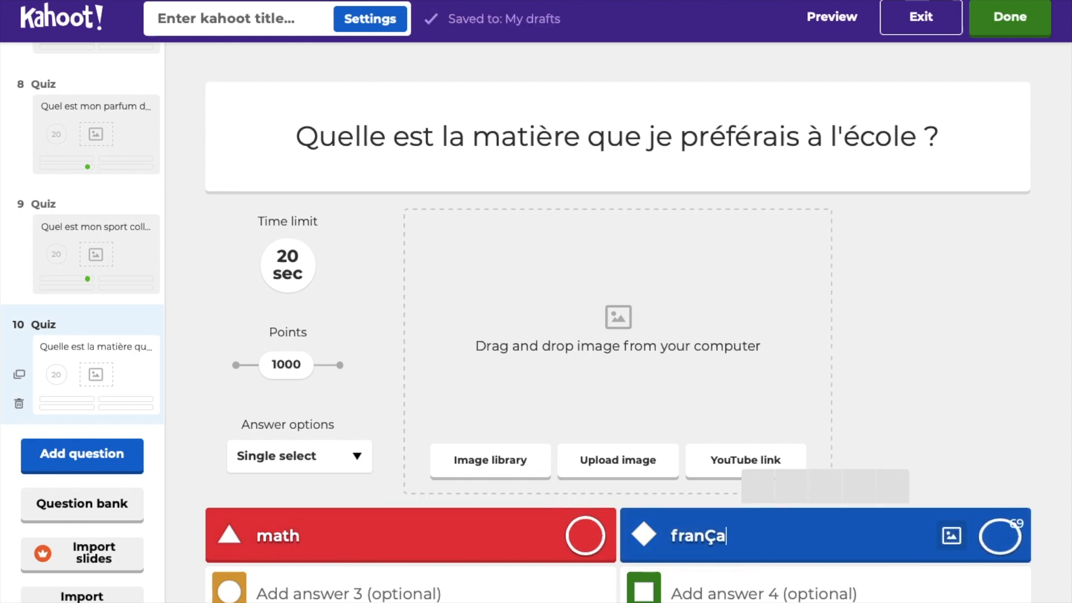
key(BackSpace)
key(BackSpace)
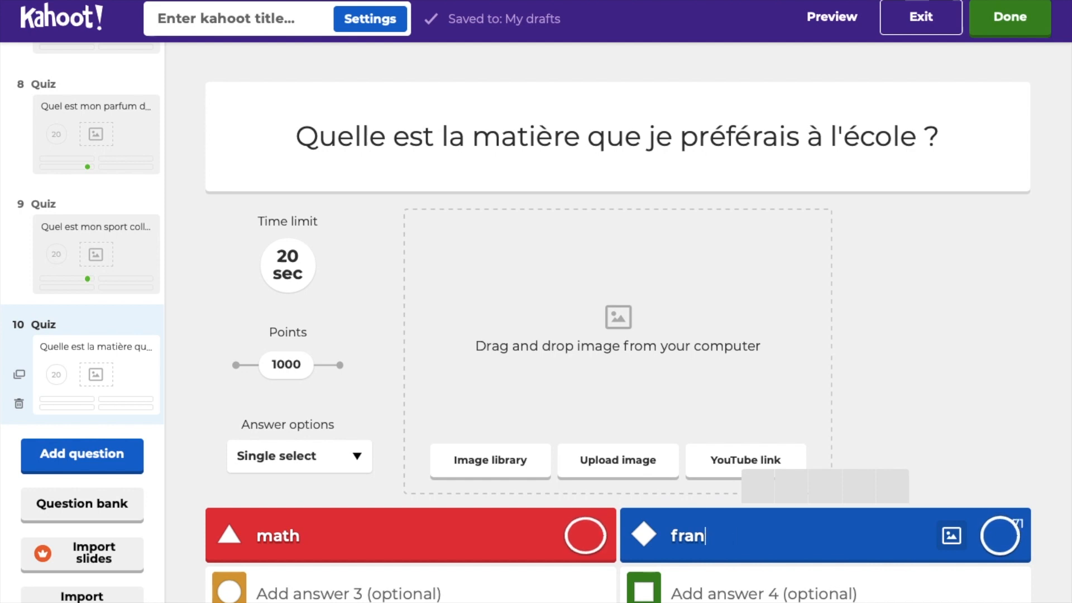
text(Ç)
key(BackSpace)
text(Ç)
key(BackSpace)
text(Çais)
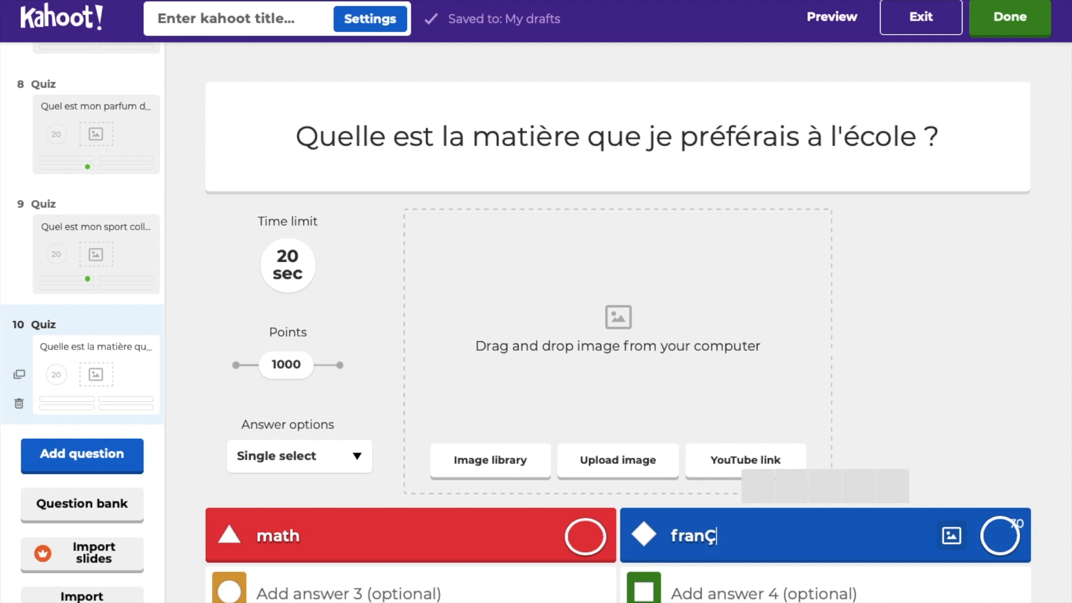
click(1019, 538)
Step: Fill the third and fourth answers with physique chimie and histoire
click(375, 585)
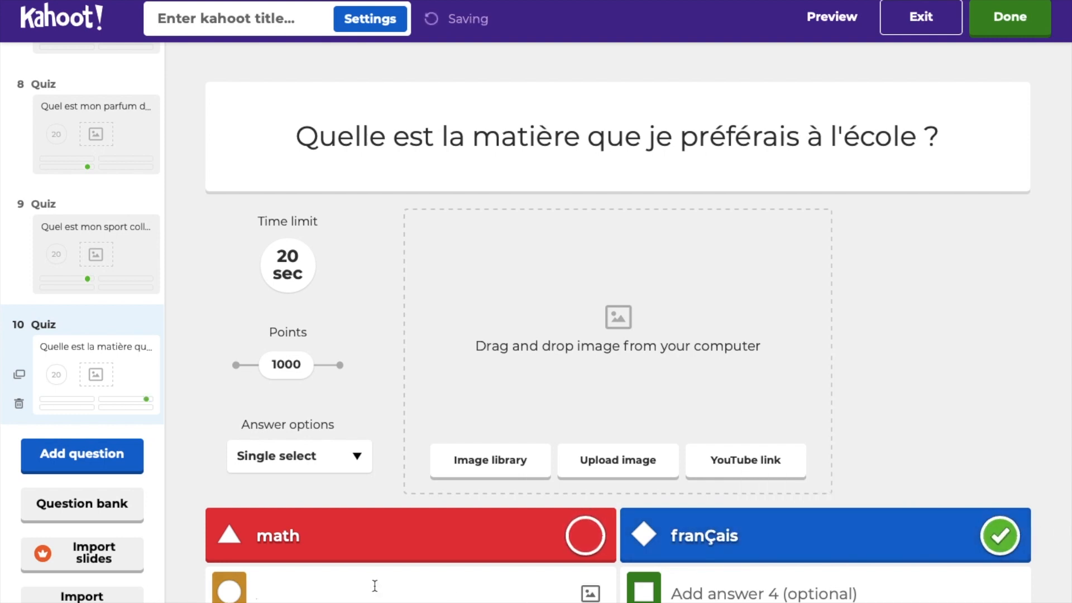
text(physu)
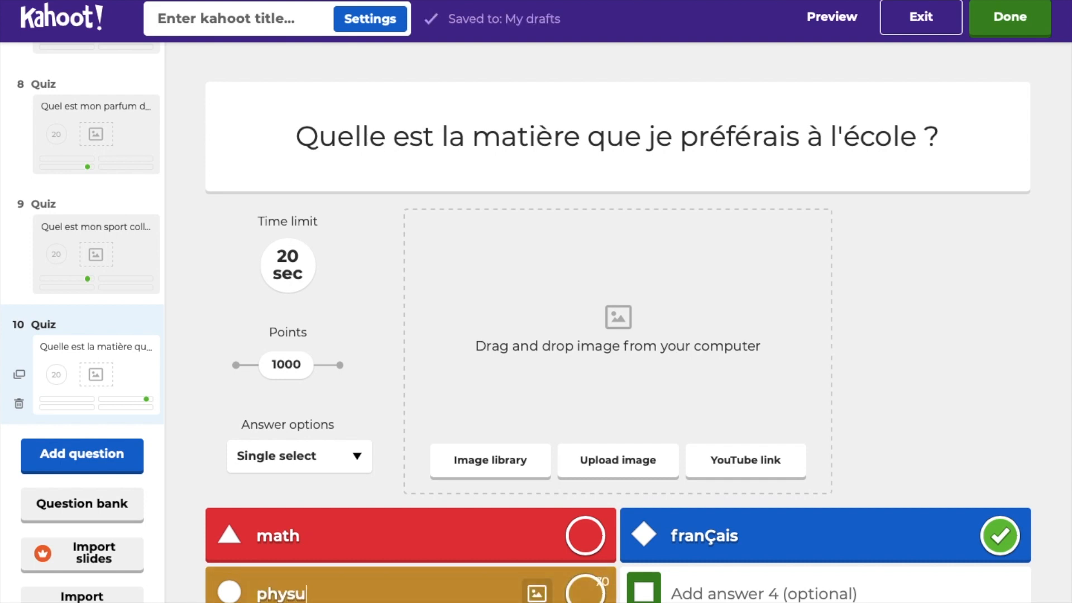
key(BackSpace)
text(ique chimi)
double_click(473, 598)
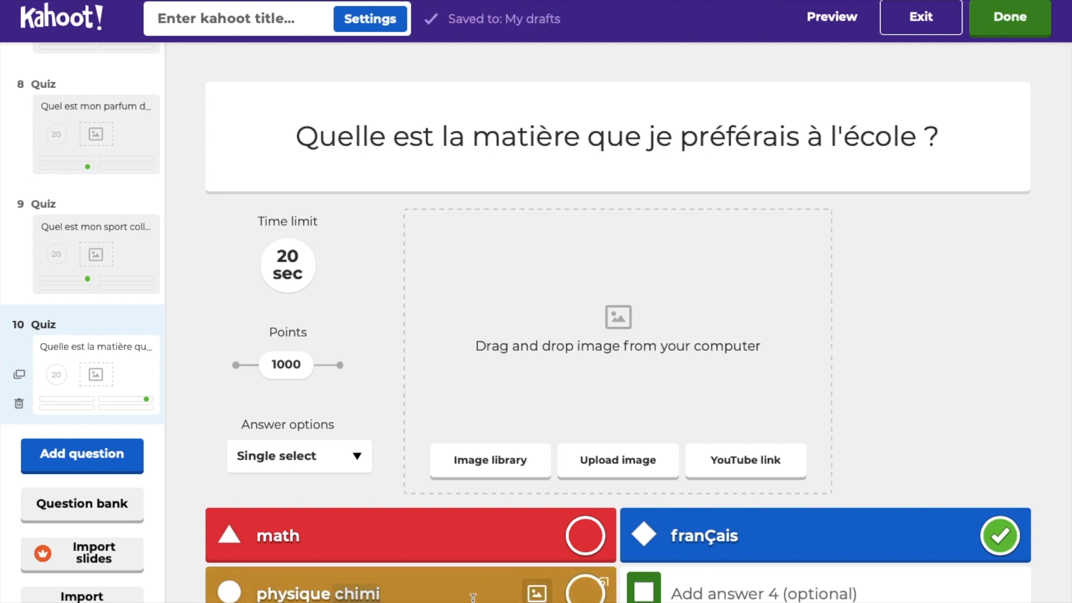
text(e)
click(675, 588)
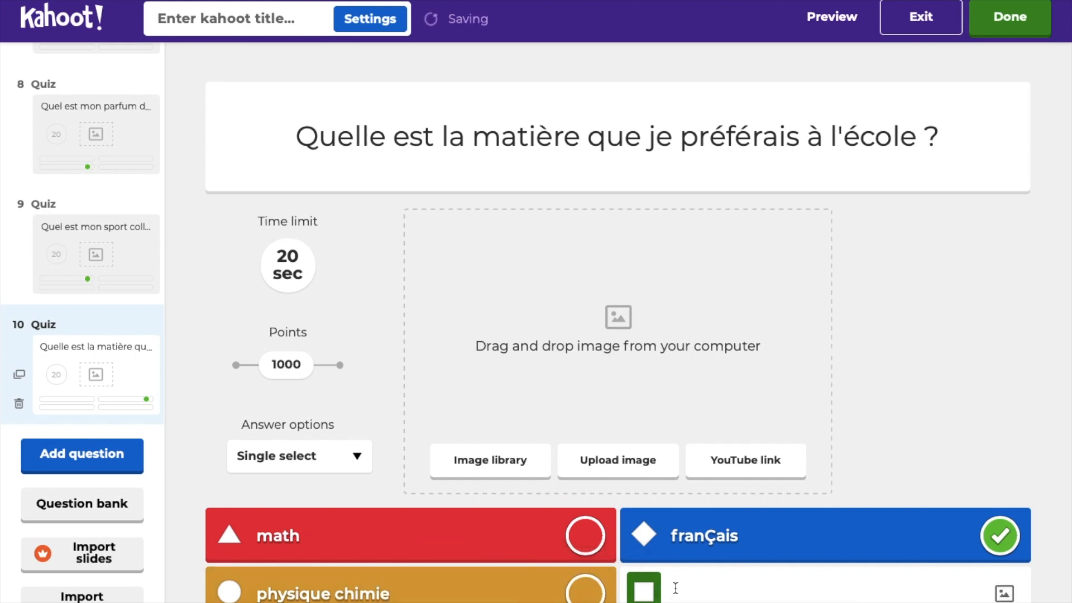
text(histo)
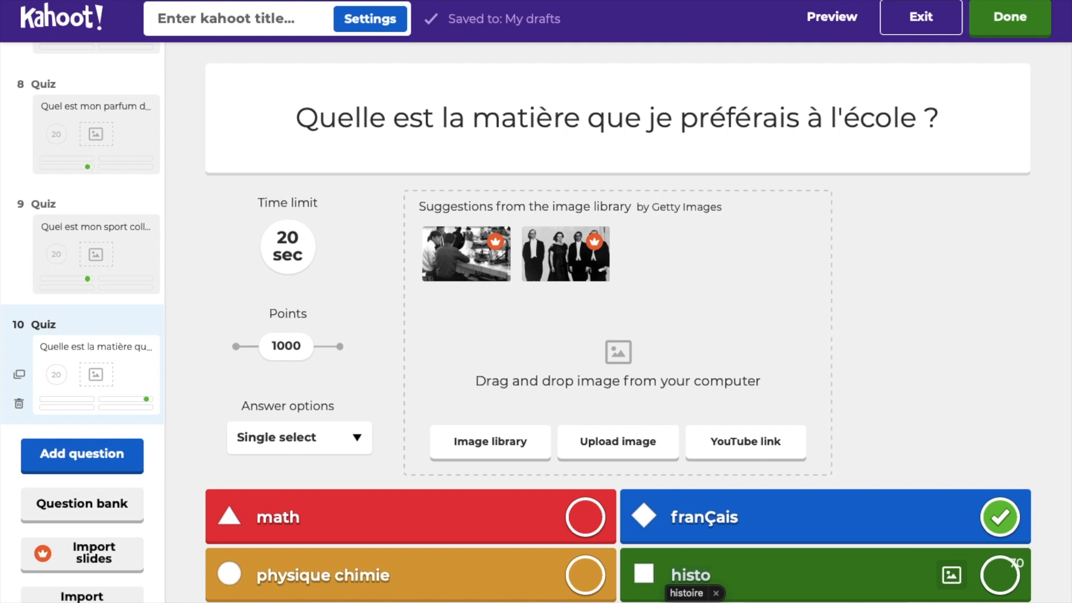
click(688, 594)
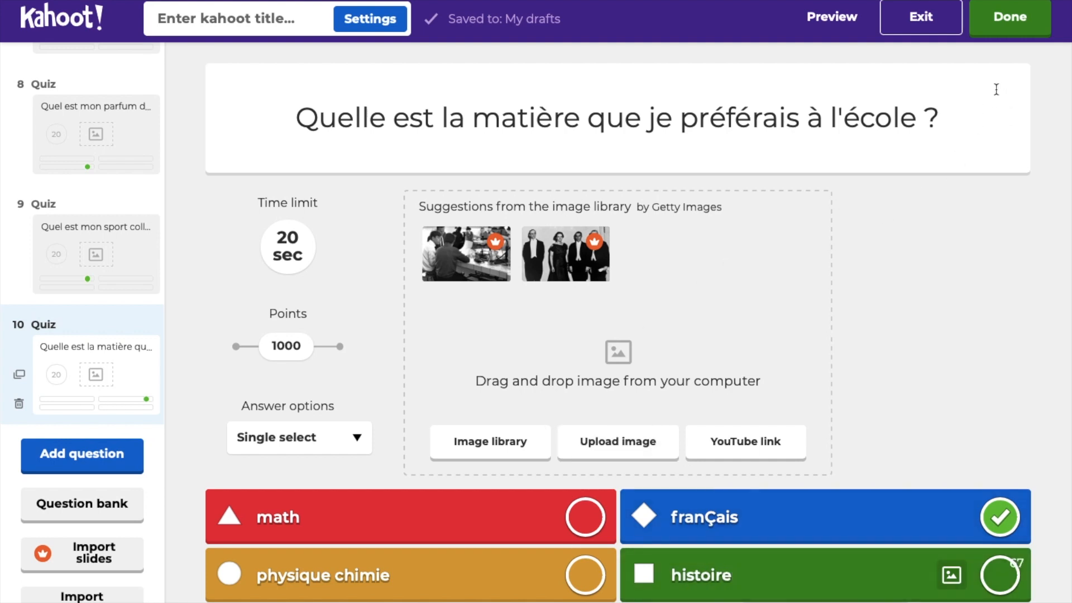
Step: Title the quiz 'Connais tu bien' plus the creator's name, with description 'Attention aux pièges !!!!'
click(1001, 26)
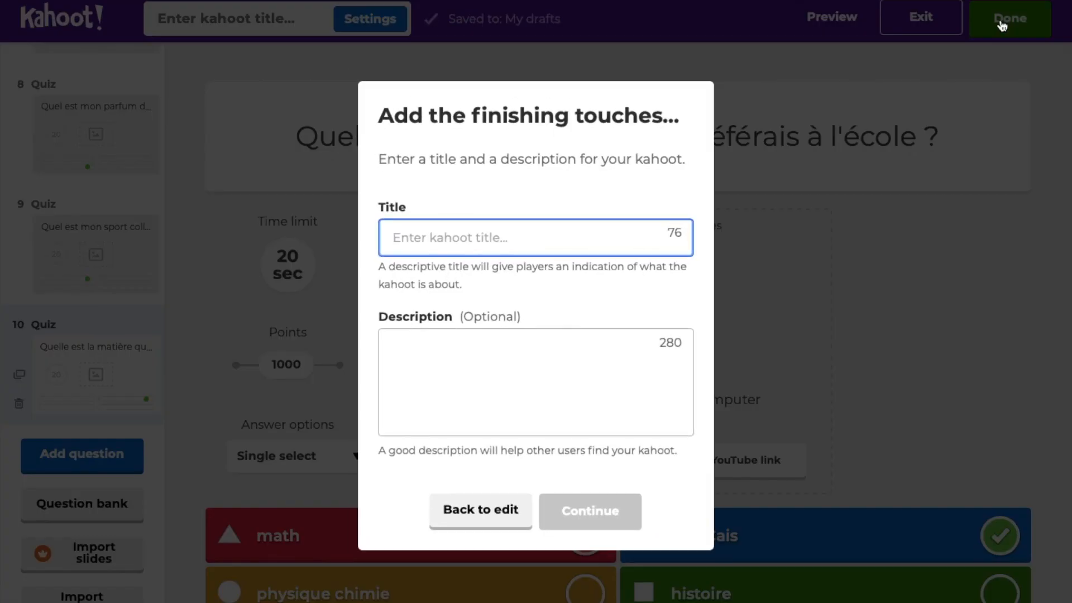
text(Connais)
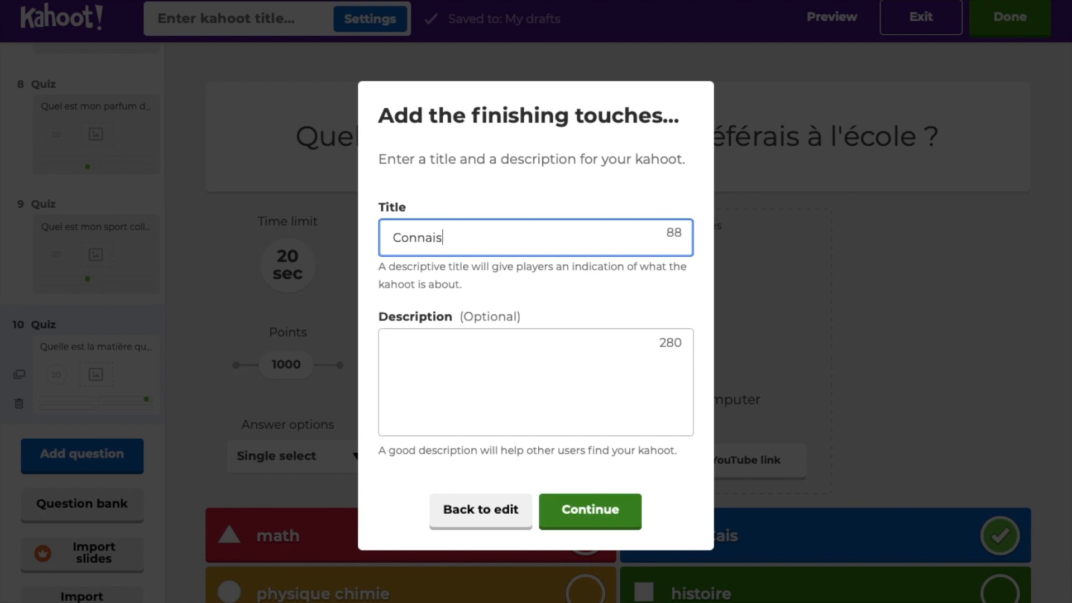
text( tu bien Delphine?)
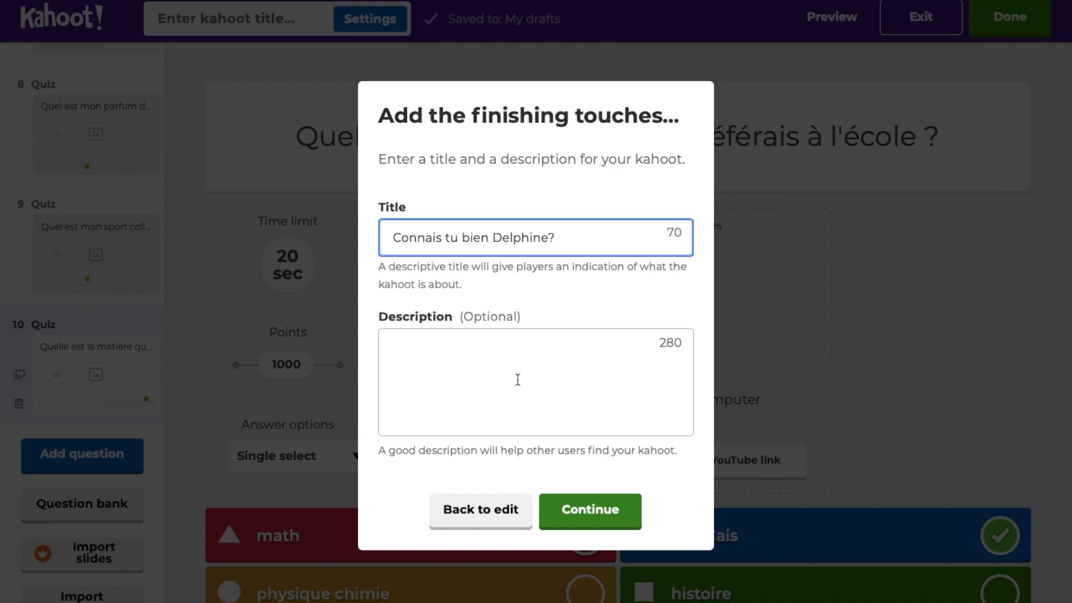
click(487, 362)
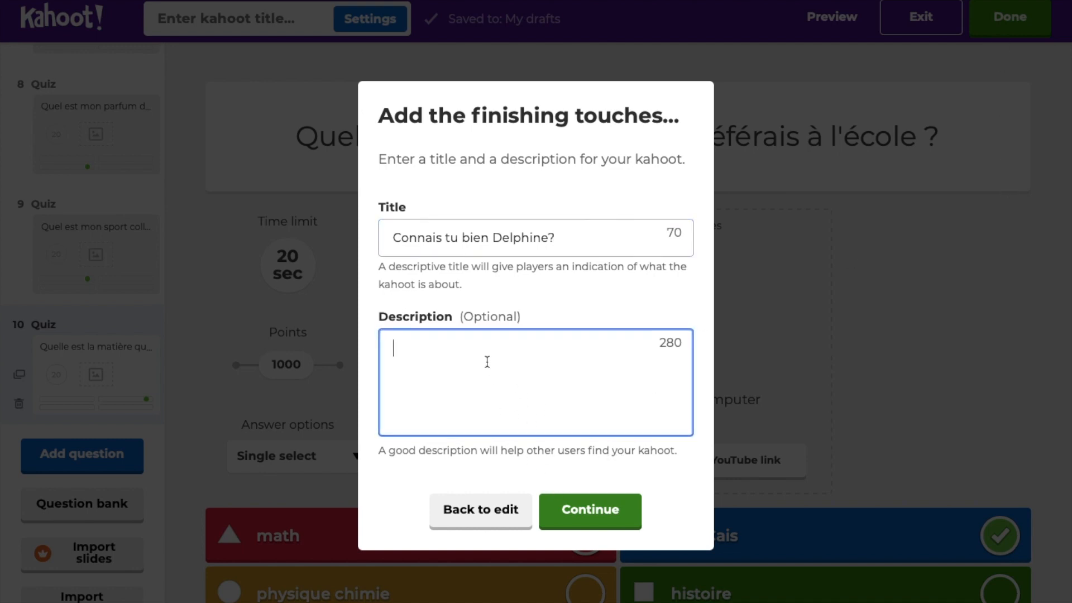
text(Attention aux pi)
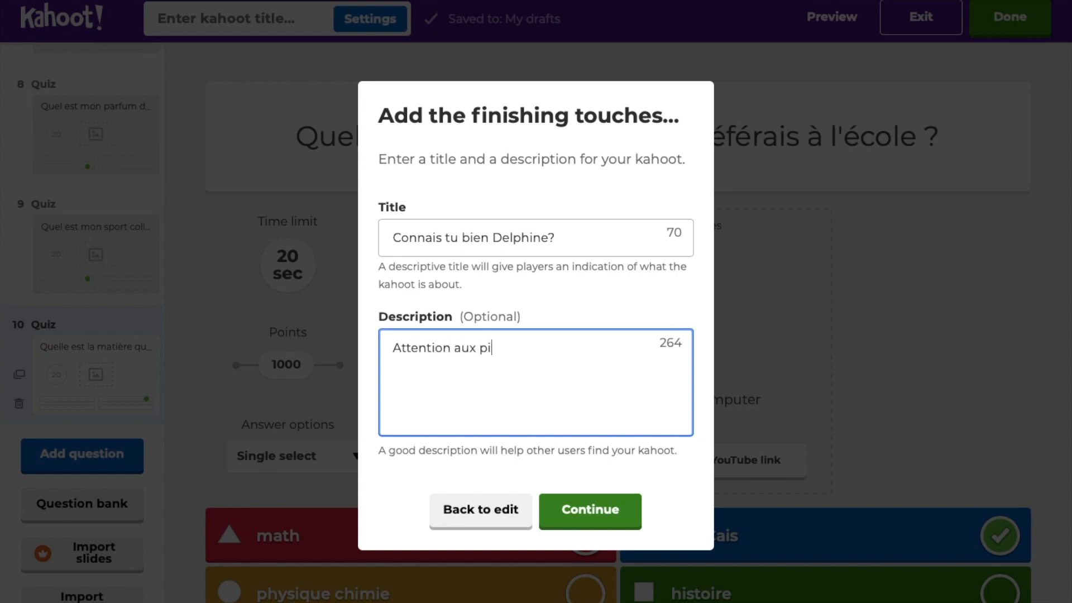
text(èges !!!!)
click(604, 505)
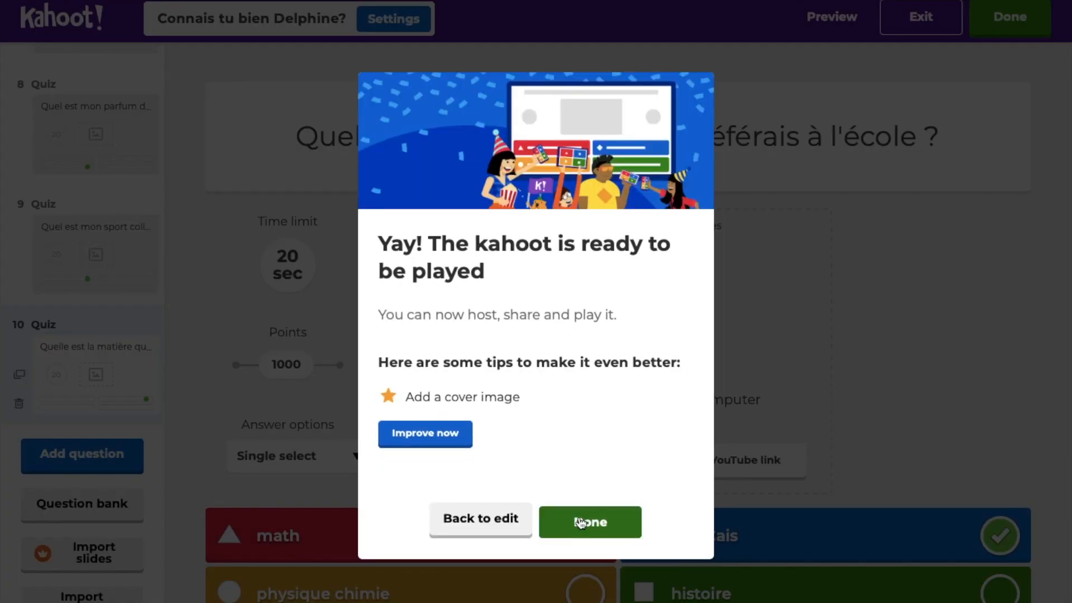
Step: Dismiss the ready-to-play message for the 10-question quiz and go to the Discover page
click(580, 522)
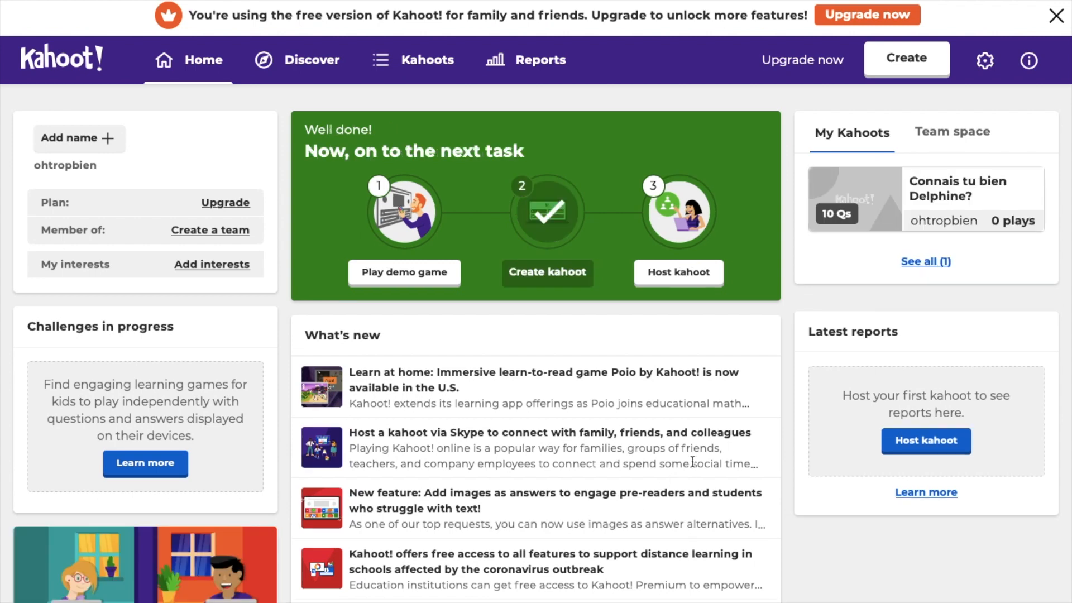
click(312, 62)
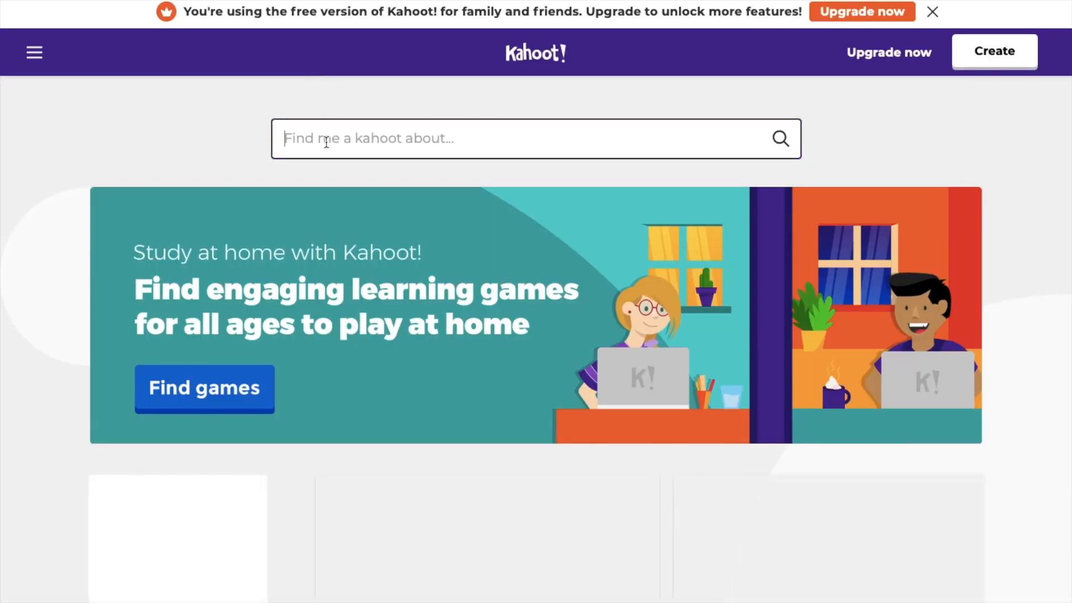
Step: Search public kahoots for 'les capitales' and browse the 1,577 results
click(326, 141)
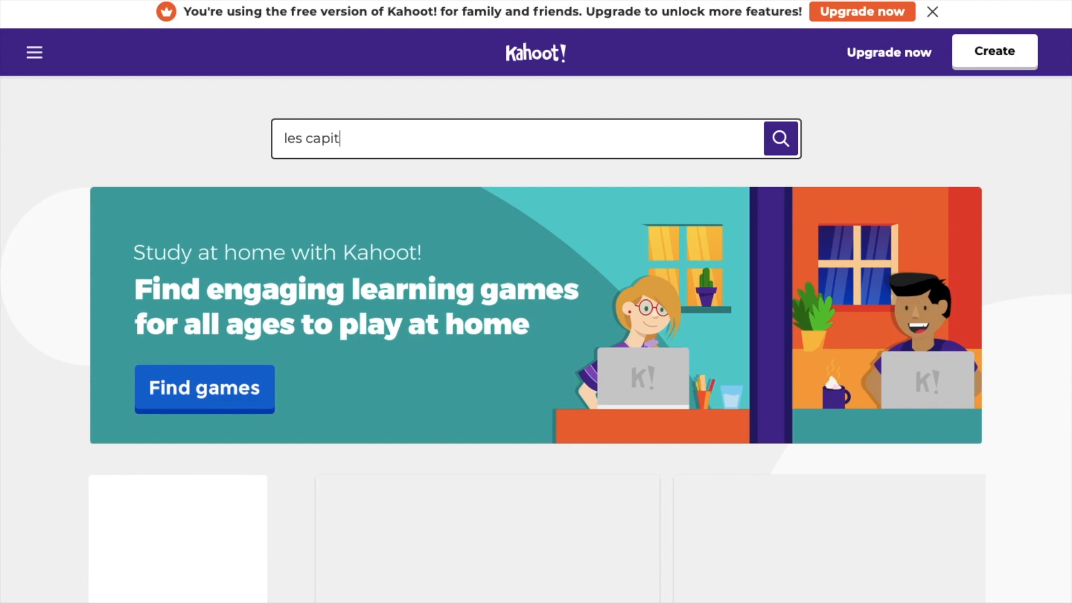
key(Return)
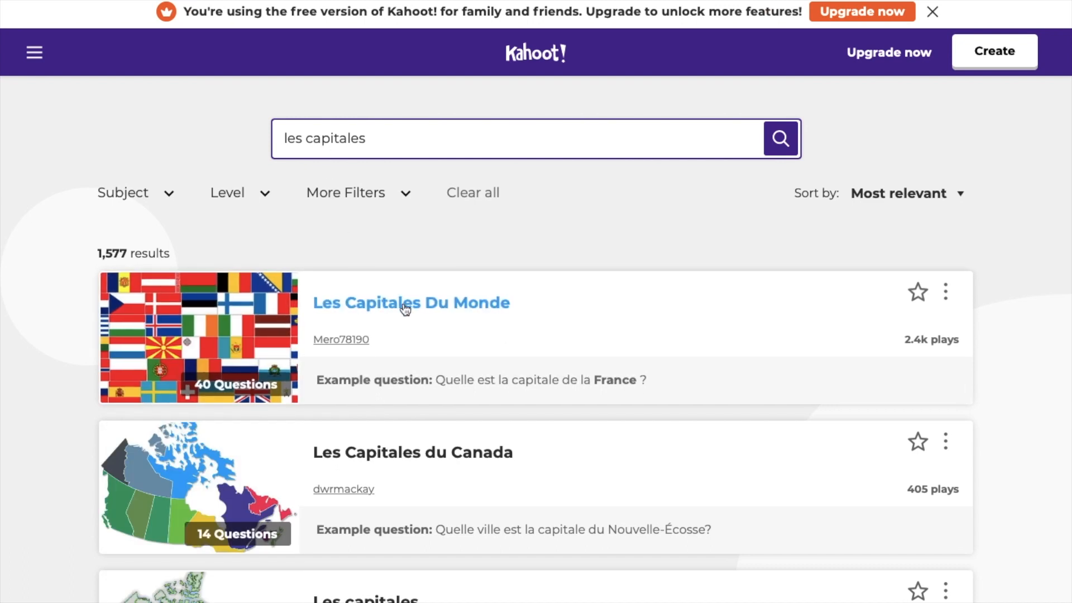
scroll(496, 348, down, 3)
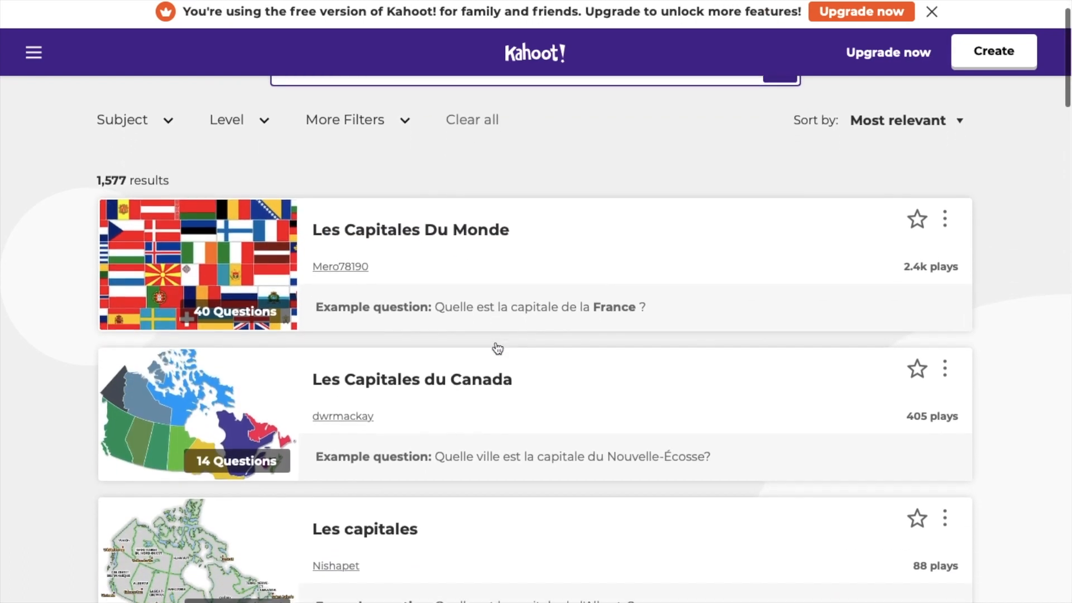
scroll(497, 348, down, 4)
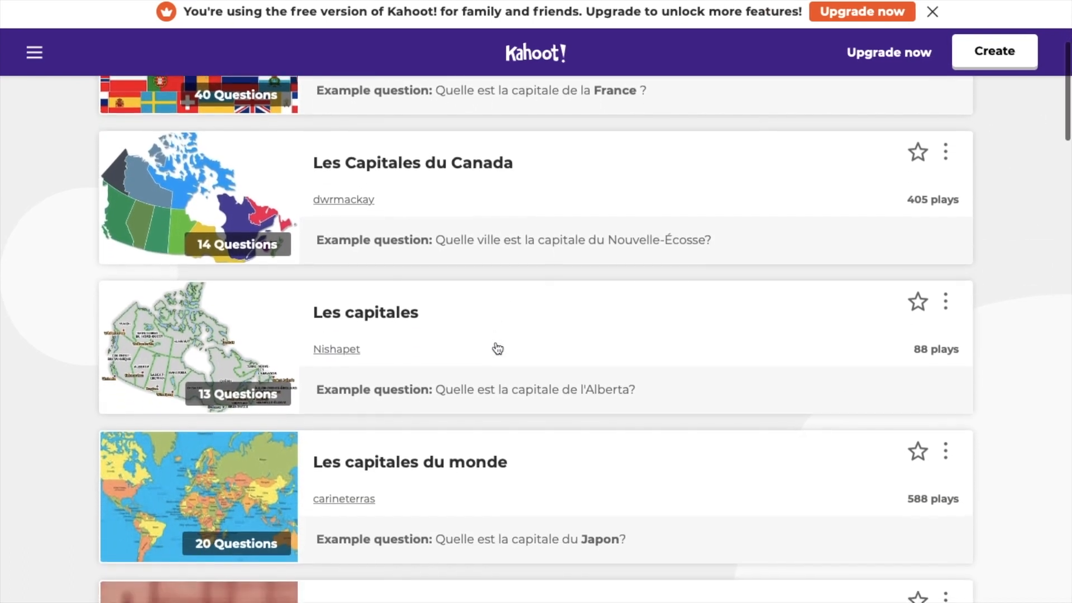
scroll(497, 348, down, 2)
scroll(498, 348, up, 6)
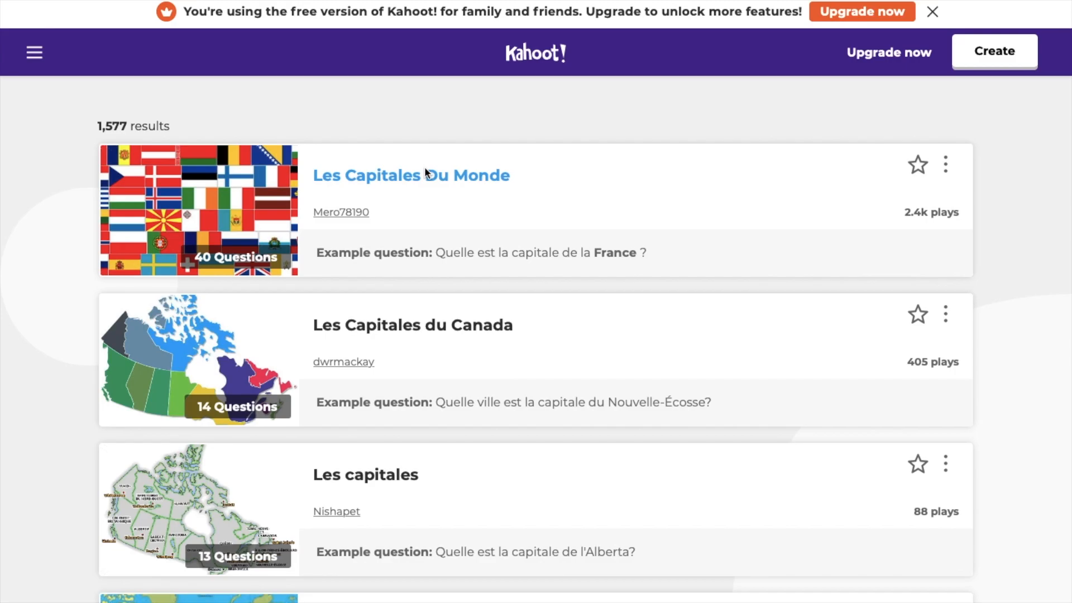
Step: Open Les Capitales Du Monde and reveal the answers to its 40 questions
click(426, 173)
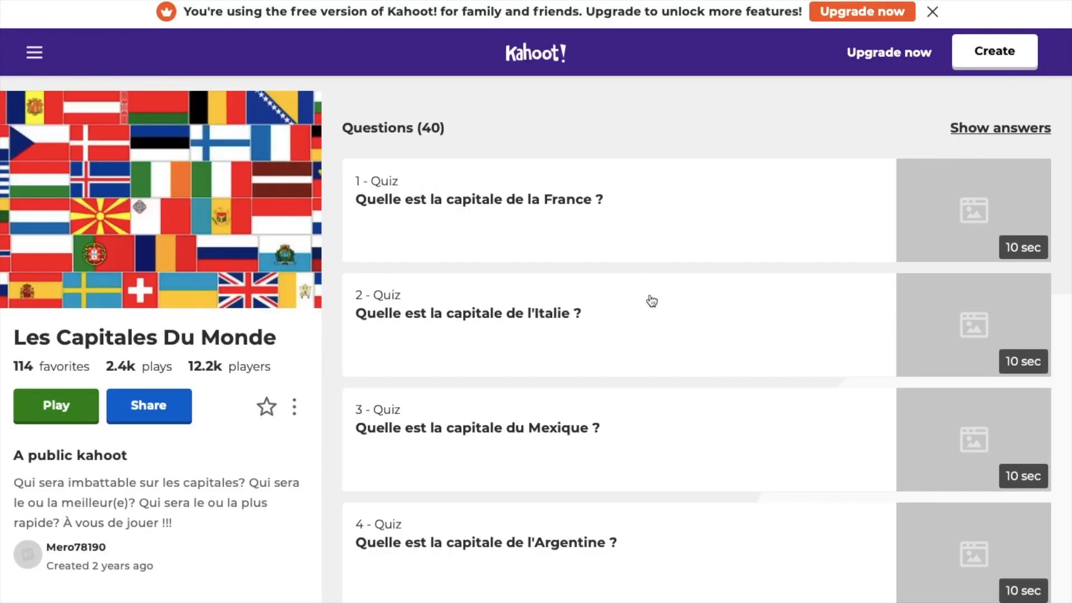
scroll(655, 385, down, 3)
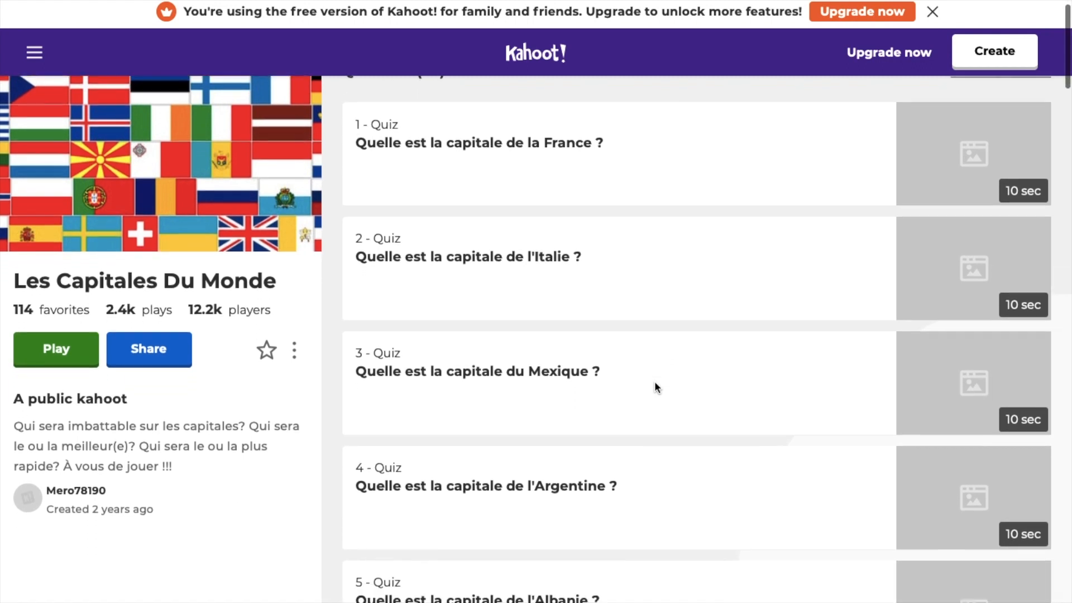
scroll(654, 384, up, 3)
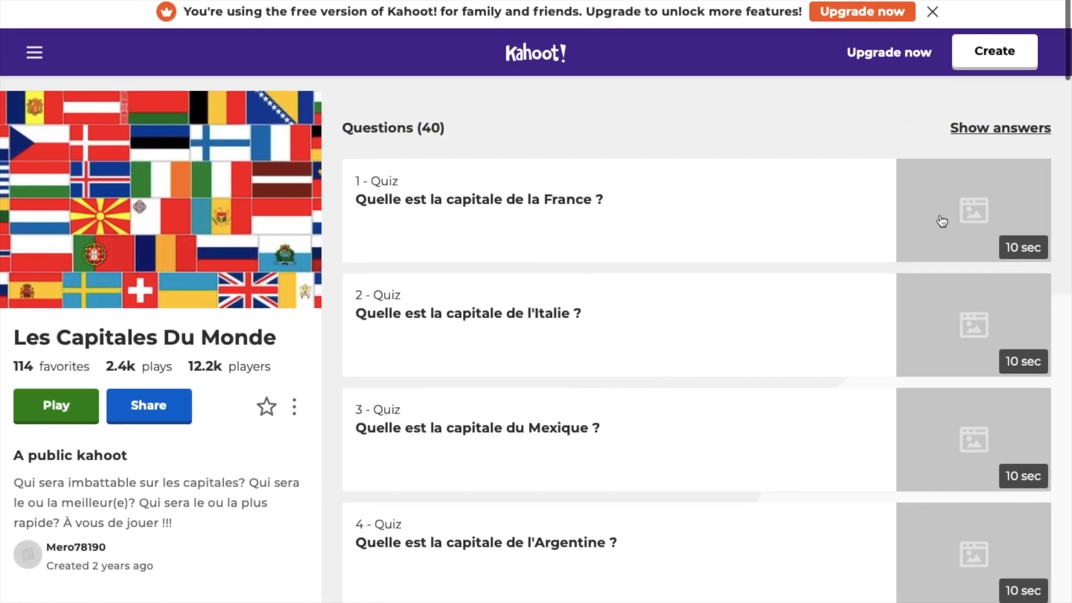
click(977, 131)
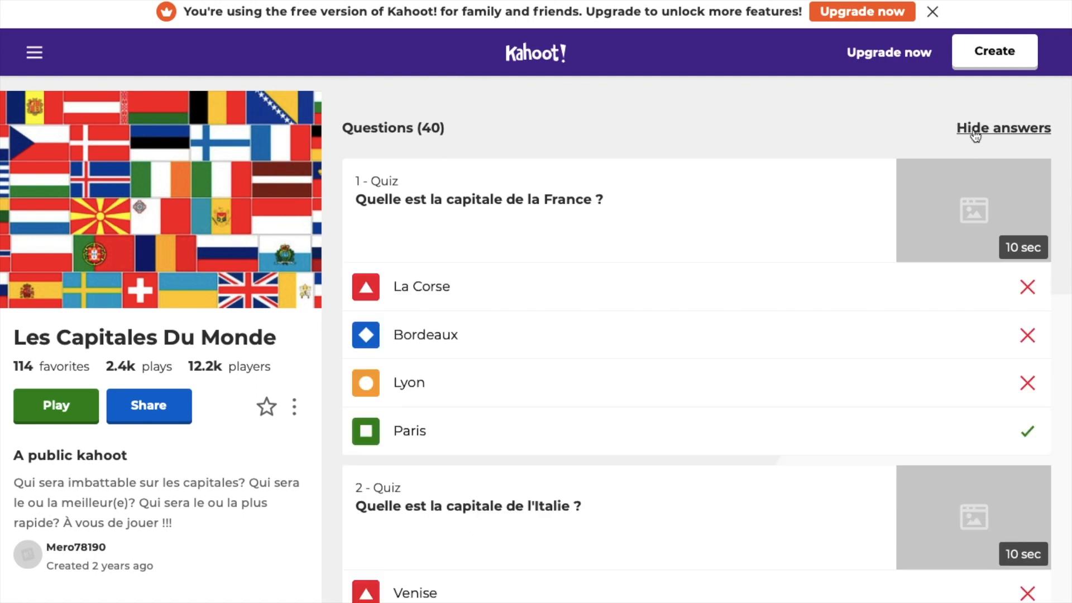
scroll(769, 350, down, 4)
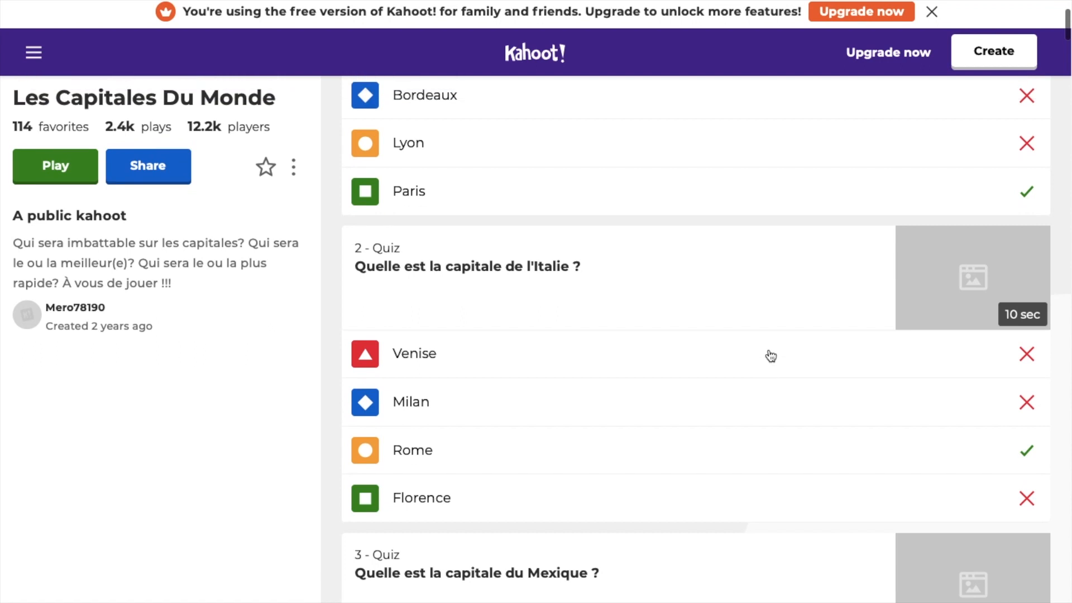
scroll(769, 353, up, 4)
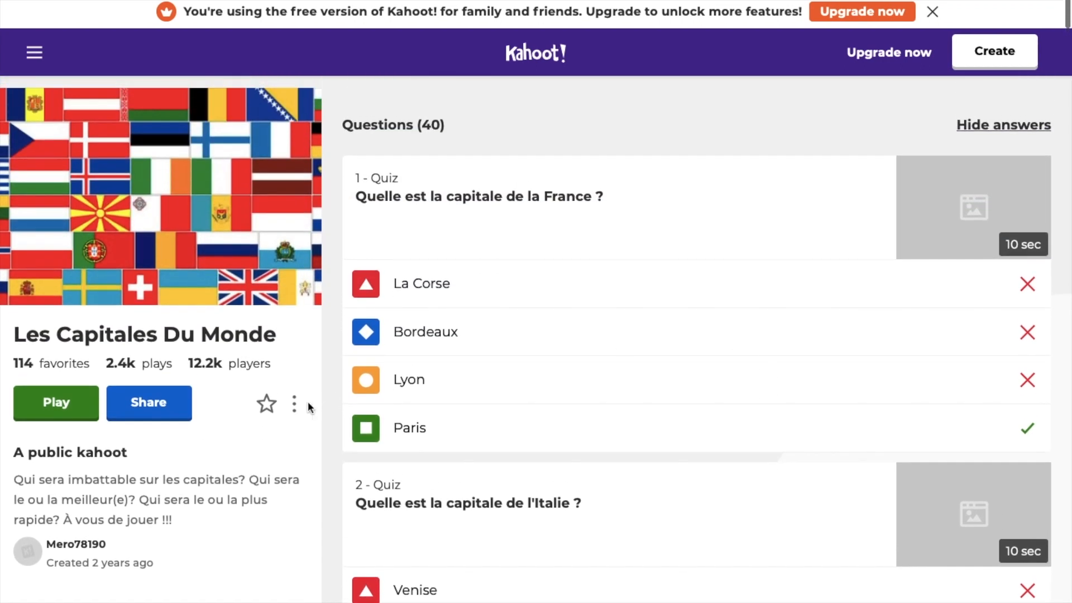
click(295, 406)
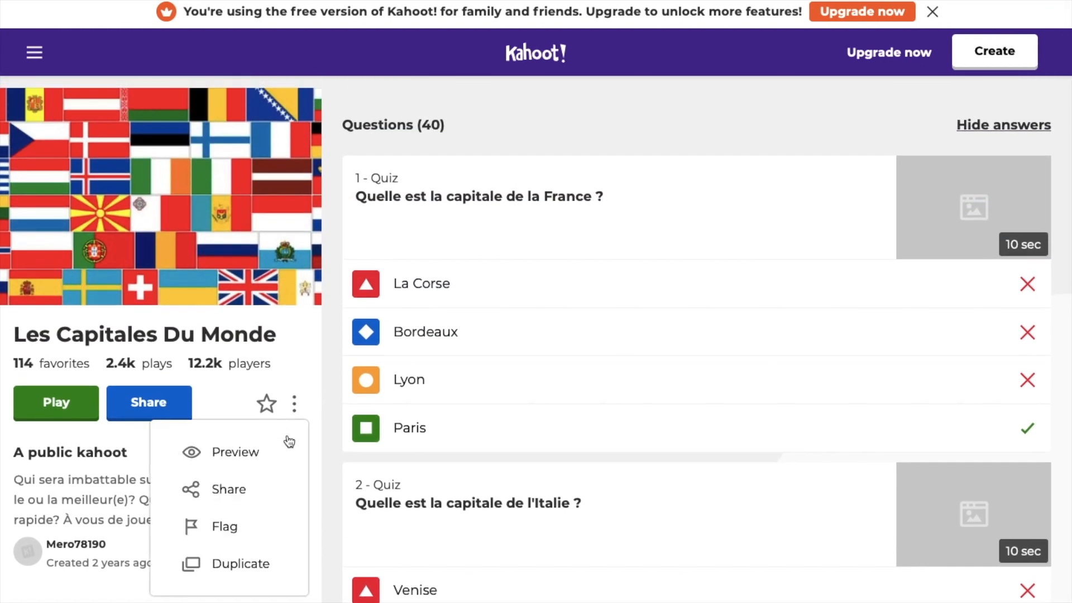
Step: Duplicate Les Capitales Du Monde into My Kahoots
click(265, 565)
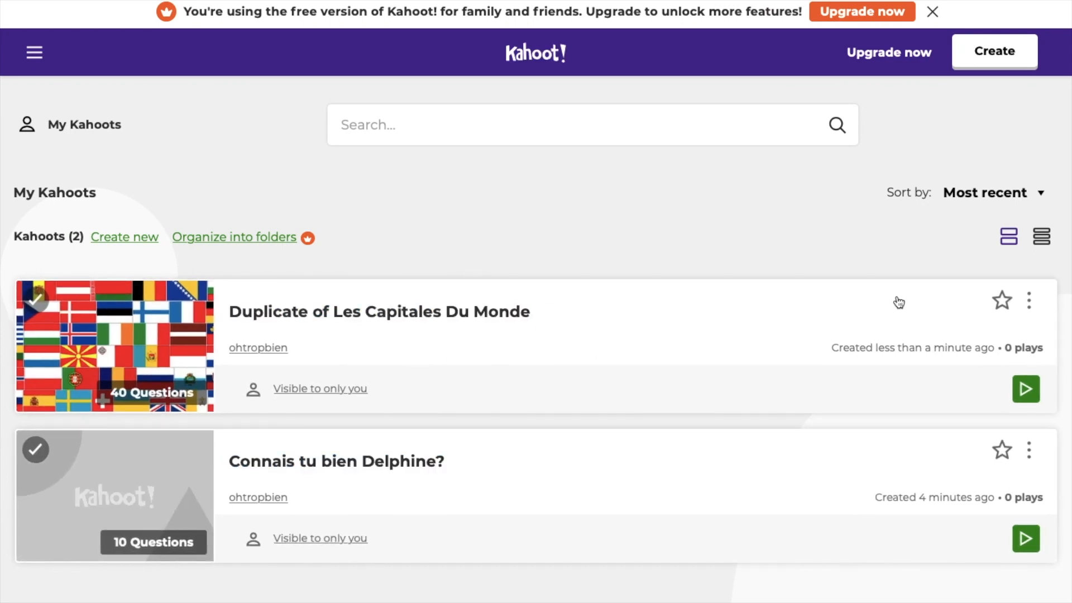
click(1028, 302)
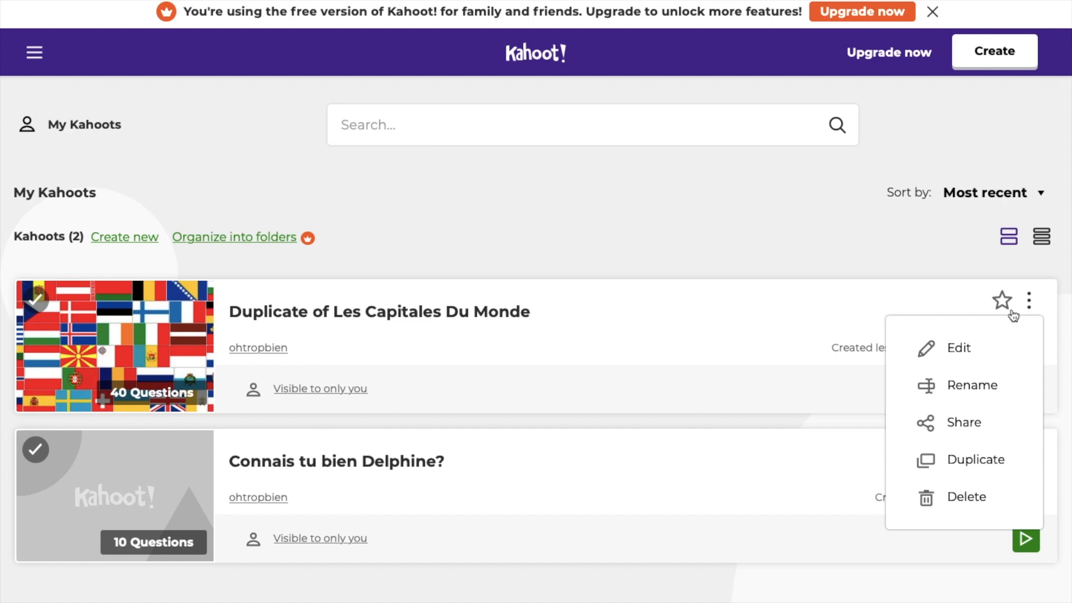
click(972, 385)
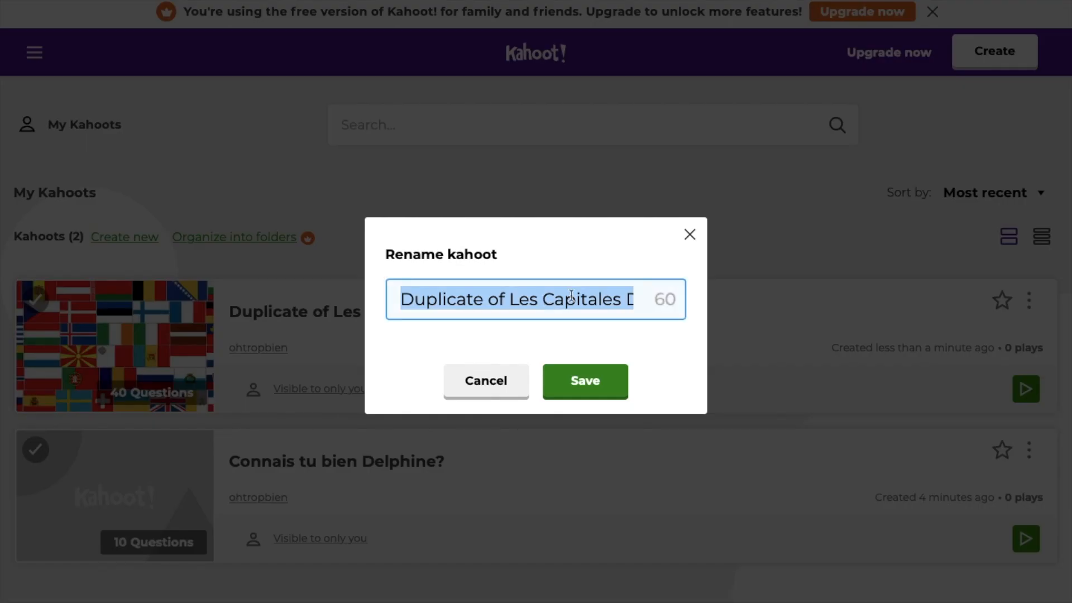
Step: Rename the copy to 'Les Capitales Du Monde Oh trop bien' and save
click(505, 299)
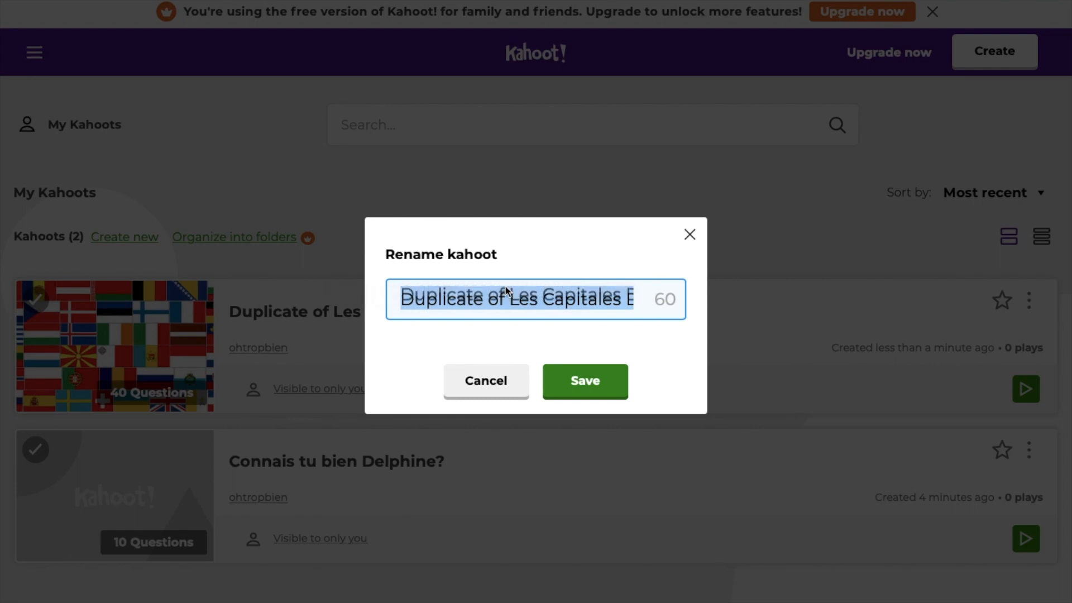
key(BackSpace)
key(BackSpace)
key(BackSpace)
key(BackSpace)
key(BackSpace)
key(BackSpace)
key(BackSpace)
key(BackSpace)
key(BackSpace)
key(BackSpace)
key(BackSpace)
key(BackSpace)
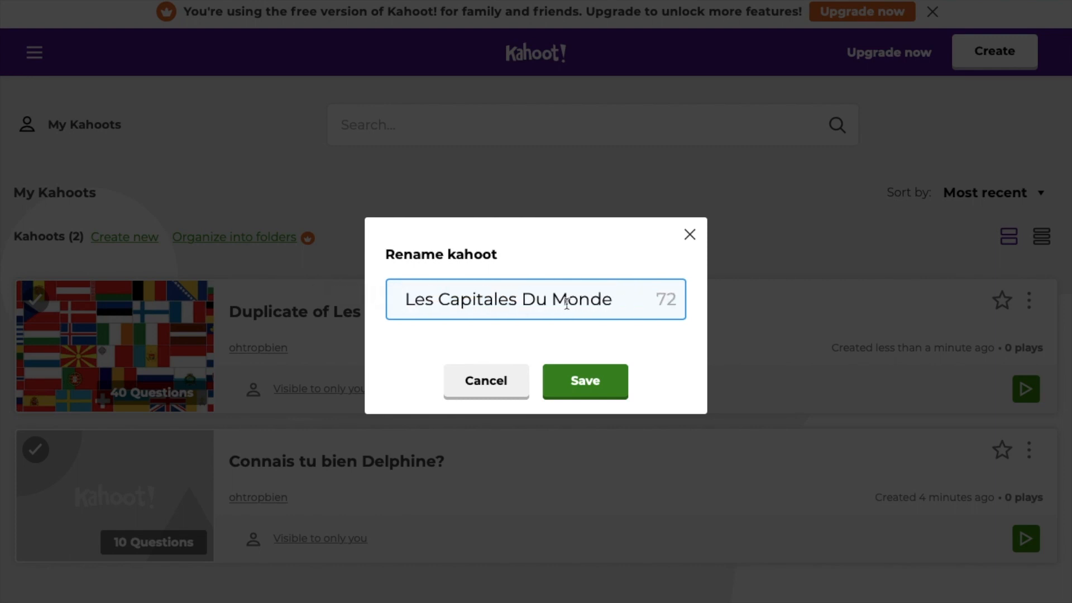
click(625, 299)
text(Oh trop bie)
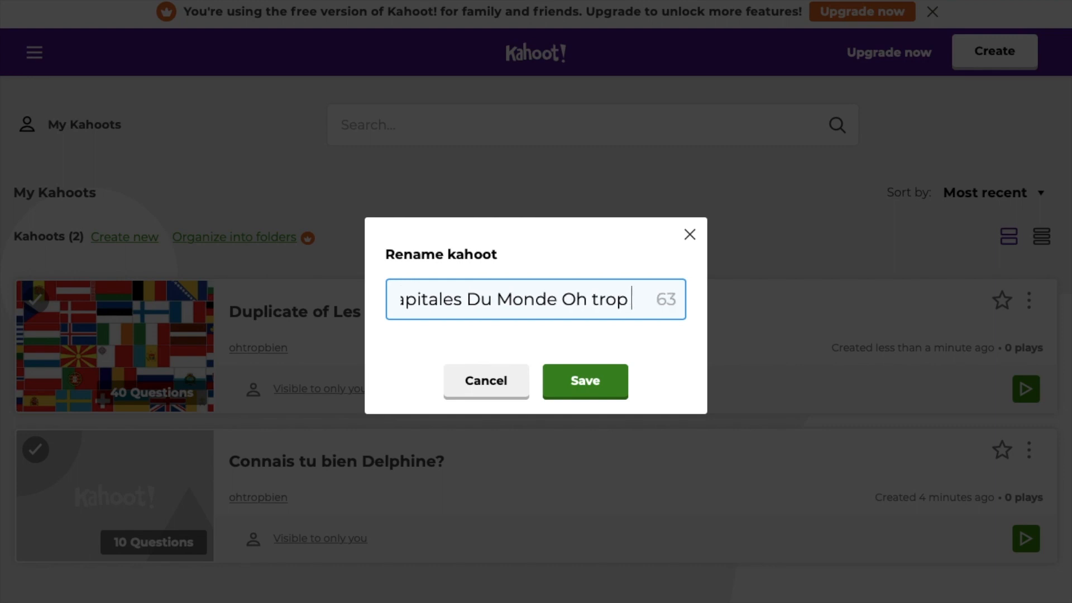
text(n)
click(598, 389)
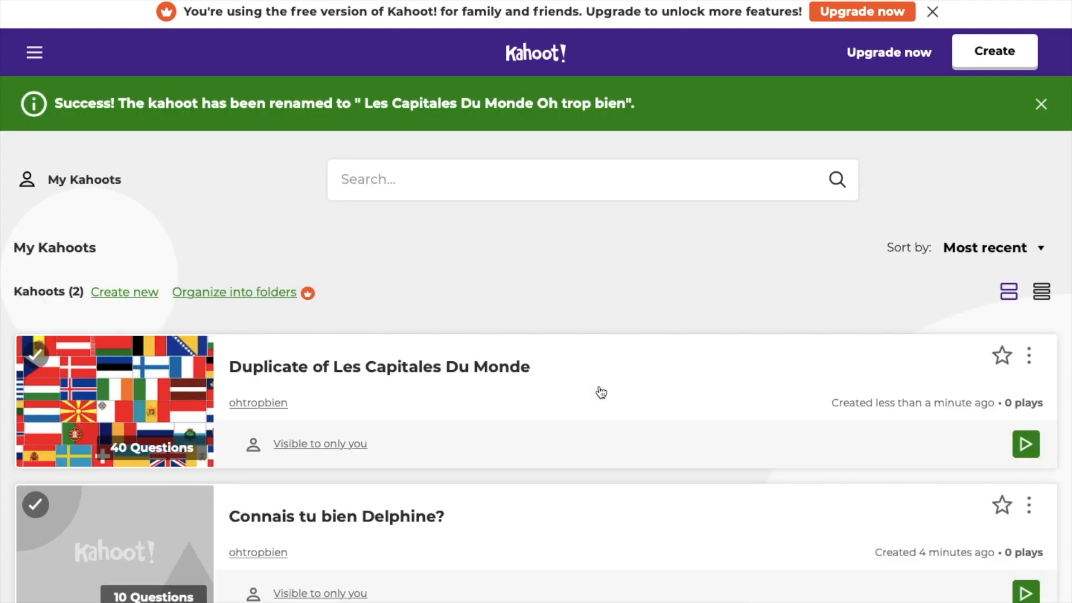
Step: View the user's own 10-question quiz details, then return to My Kahoots and show its actions
scroll(600, 392, down, 3)
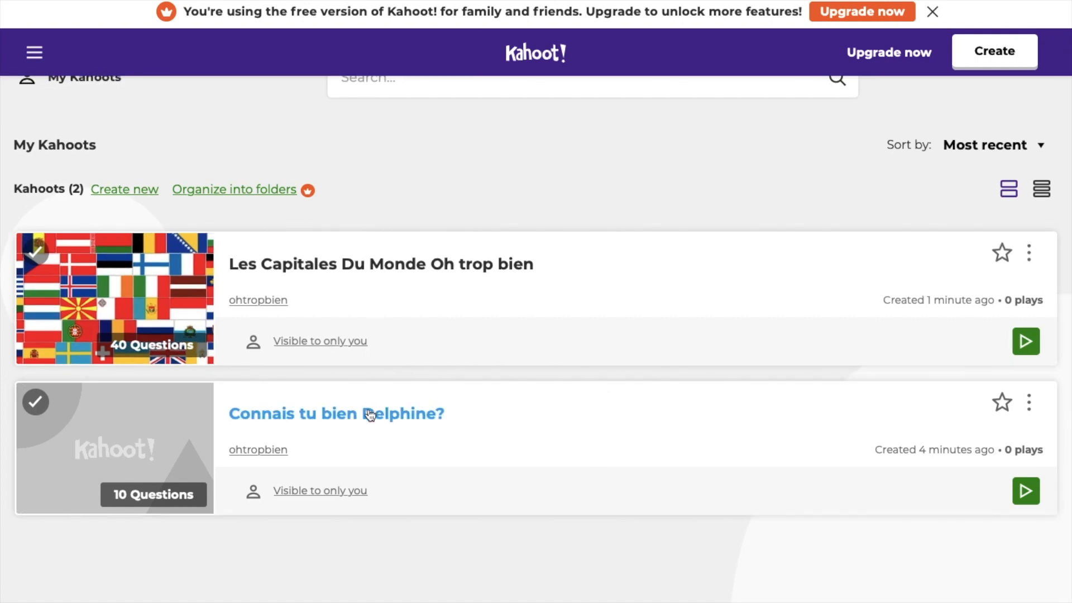
click(369, 414)
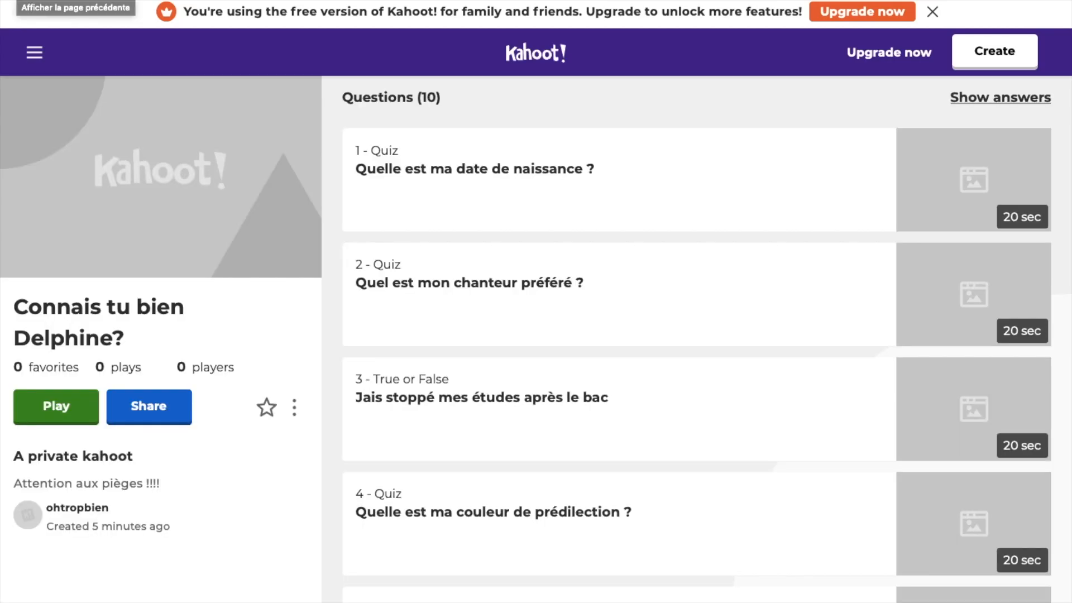
click(17, 1)
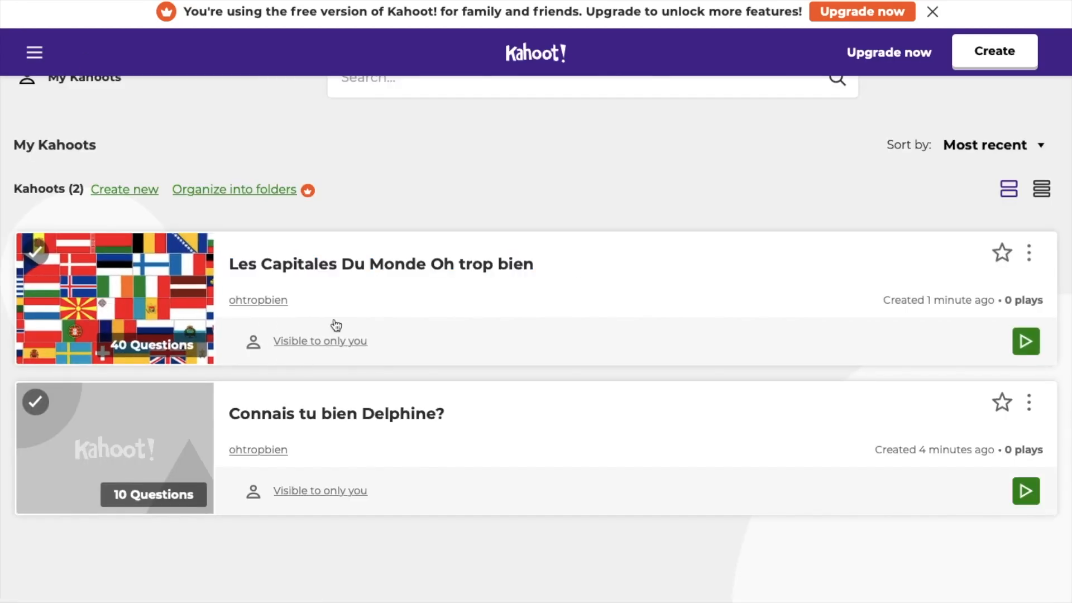
click(1029, 404)
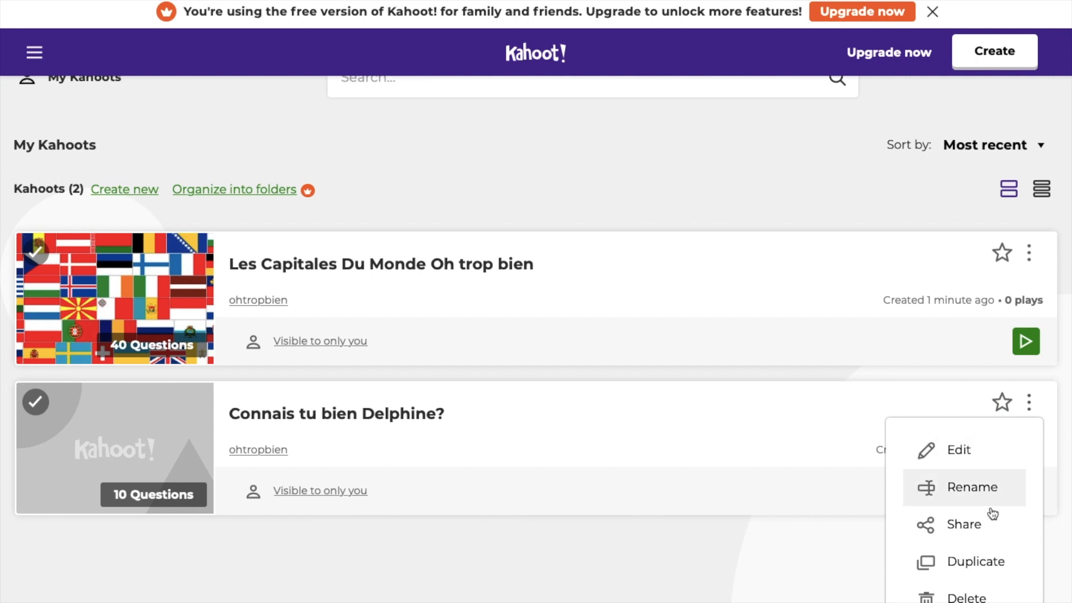
Step: Correct question 3 to read 'J'ai stoppé mes études après le bac' and re-save the quiz
click(972, 458)
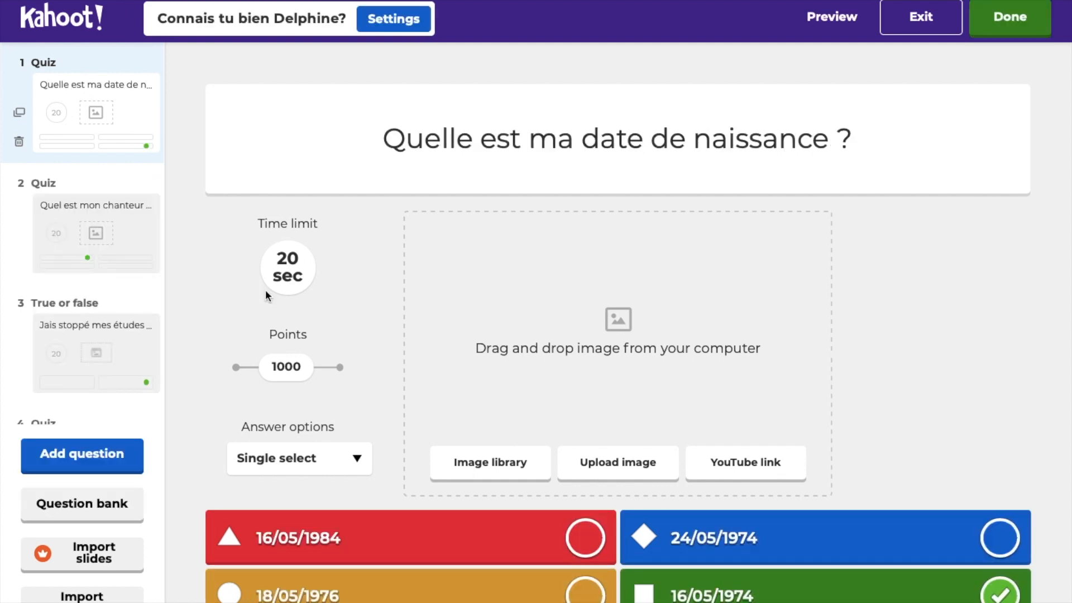
click(110, 326)
click(420, 142)
key(BackSpace)
key(BackSpace)
key(BackSpace)
text('ai)
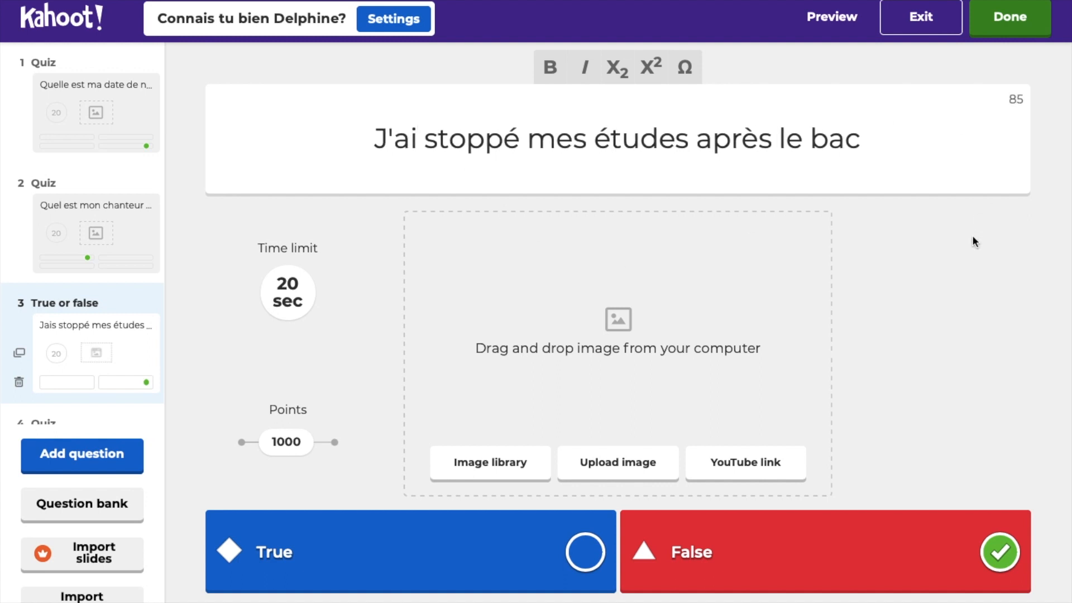
click(1011, 33)
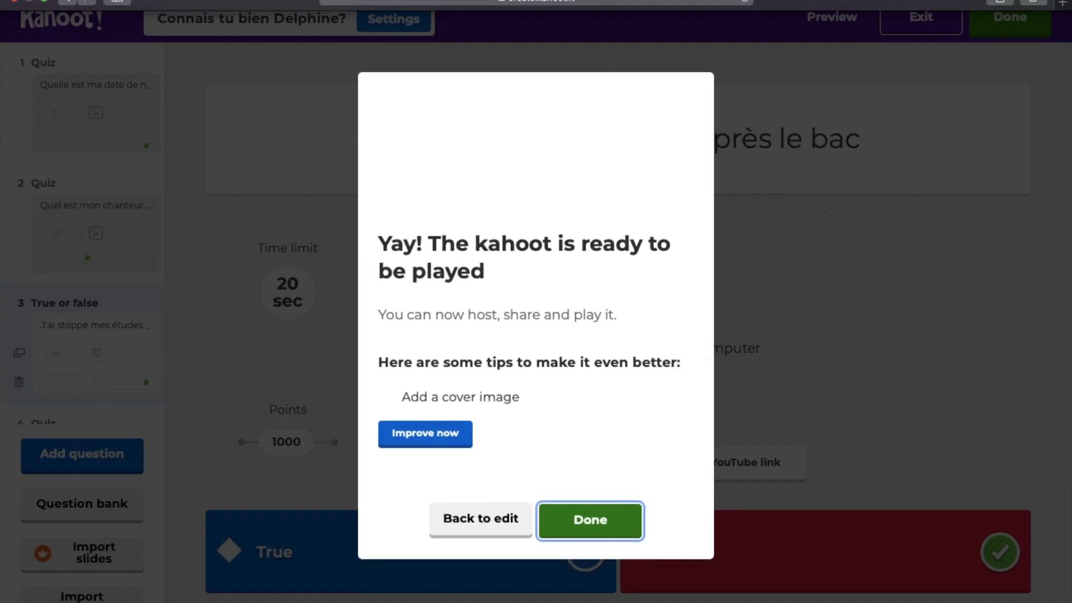
Step: Close the ready dialog and host 'Connais tu bien Delphine?' as a Classic player-versus-player game
click(561, 522)
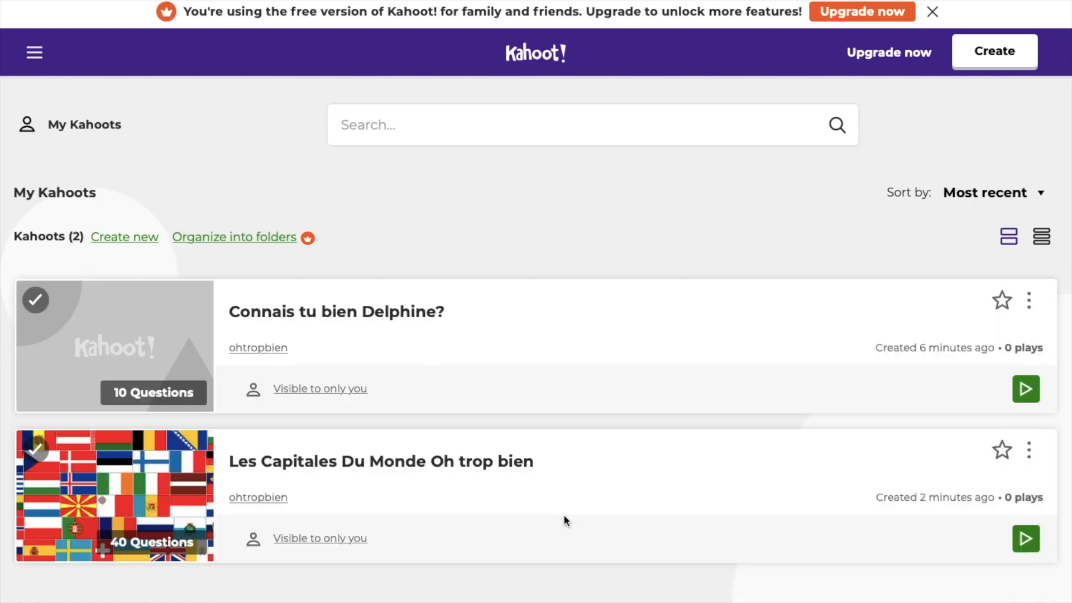
click(1026, 390)
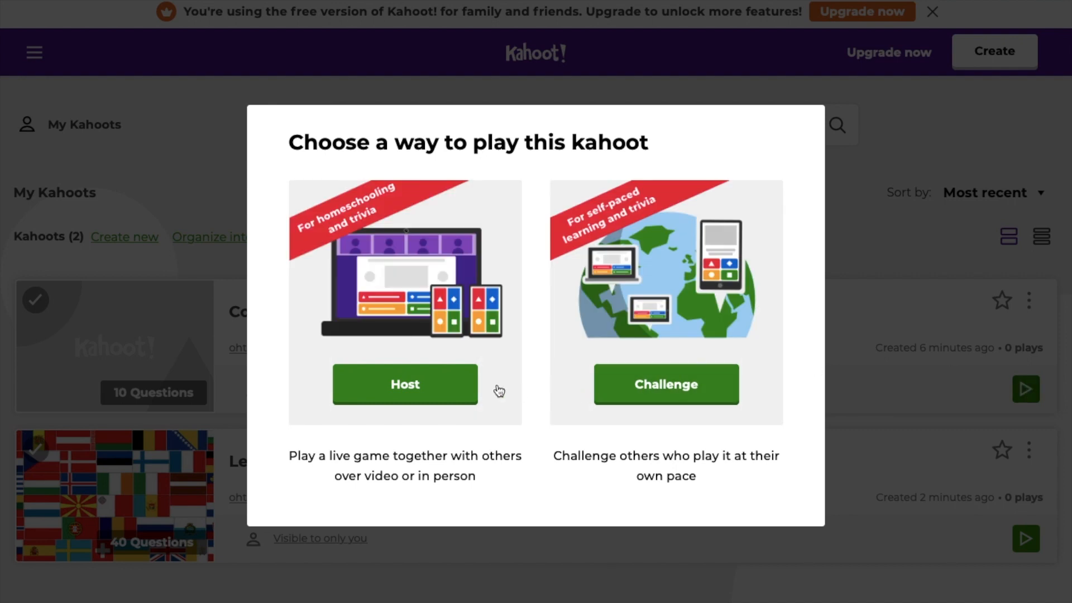
click(444, 386)
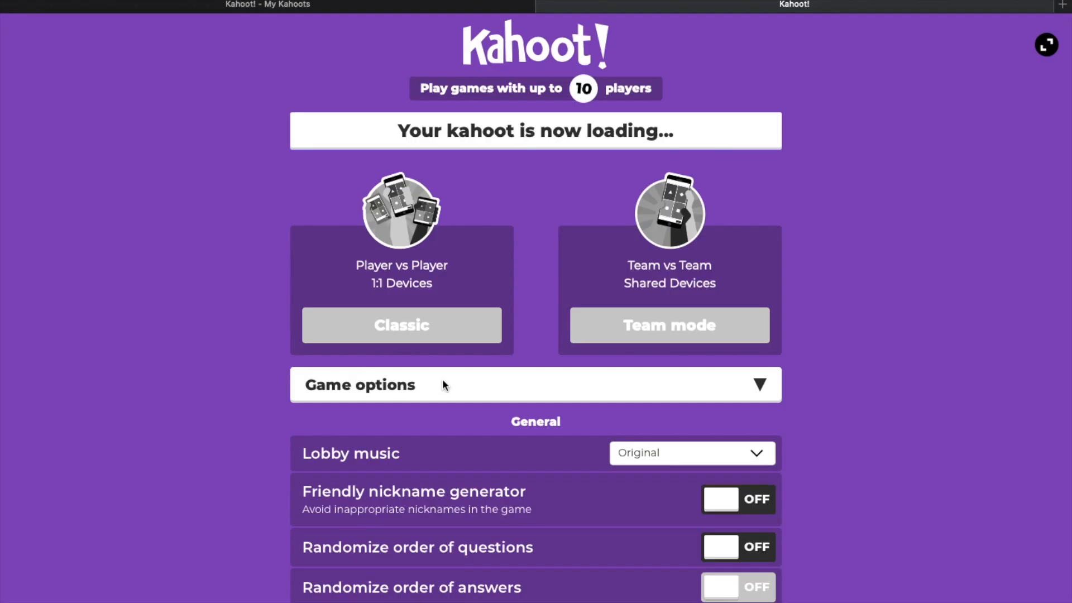
click(422, 341)
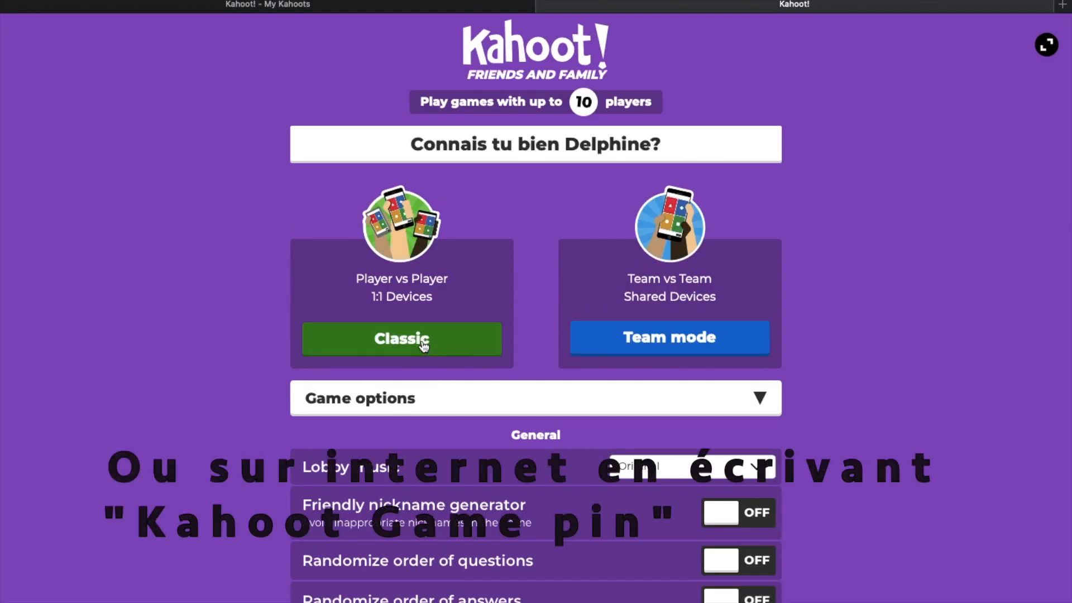
click(423, 342)
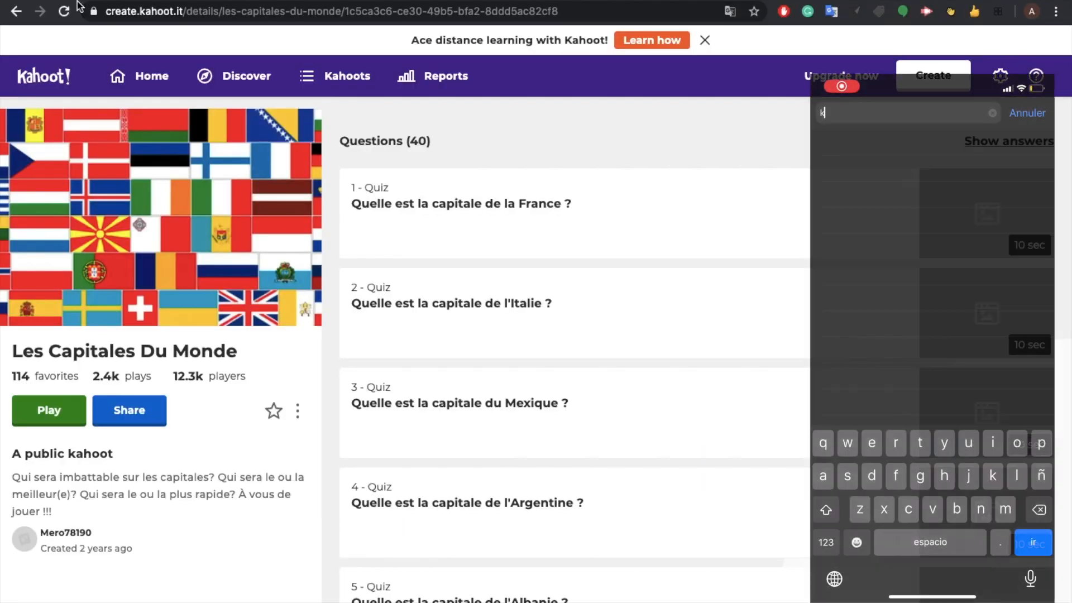
Step: Search 'kahoot game pin' on the phone and host Les Capitales Du Monde as a Classic game
text(ahl)
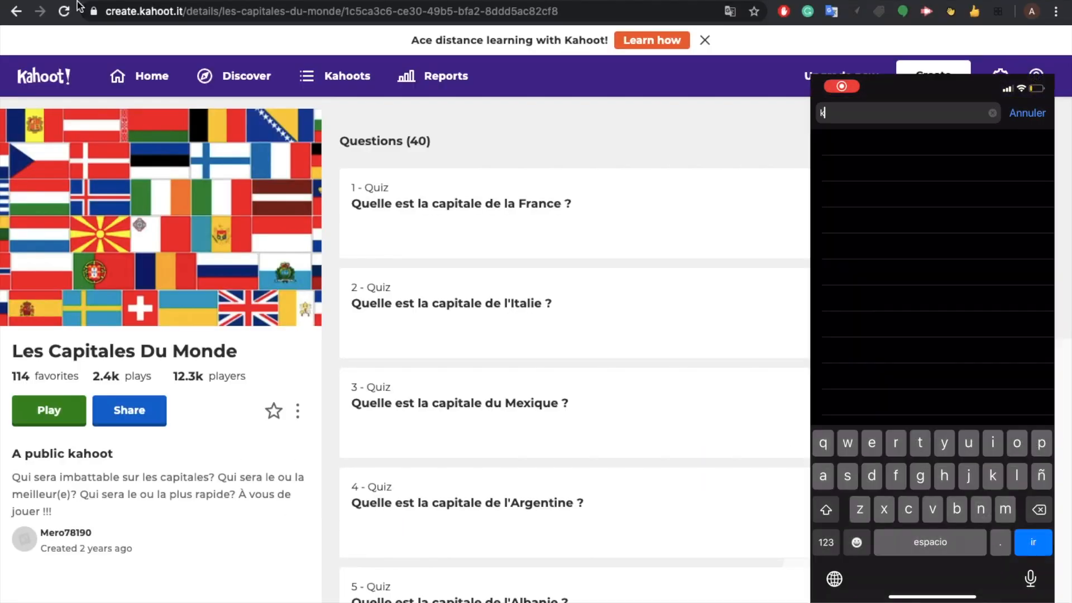
key(BackSpace)
text(oot gam)
click(48, 413)
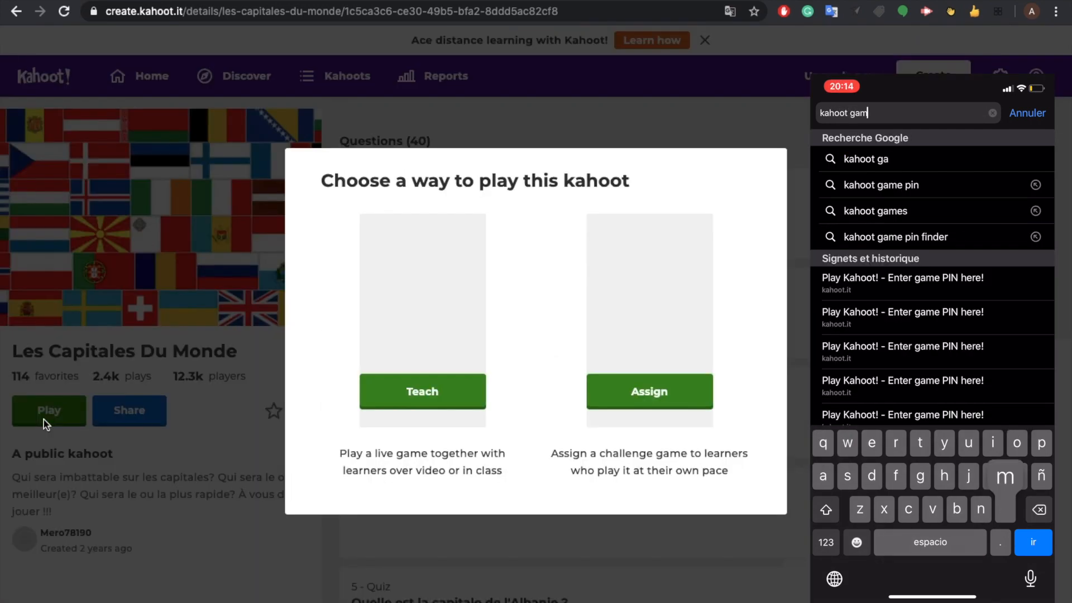
text(e pin)
key(Return)
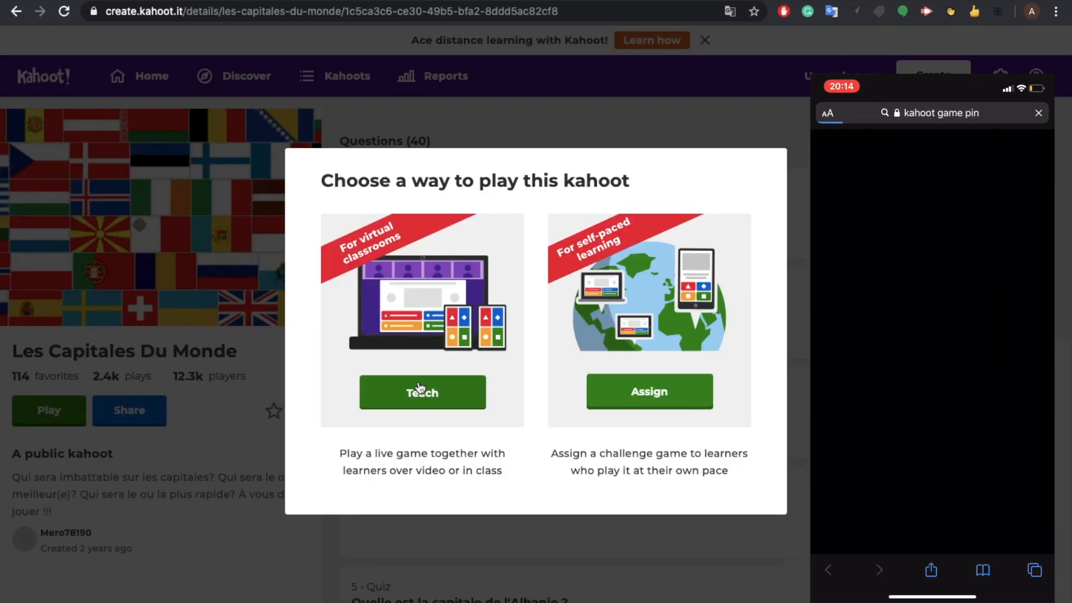
click(420, 391)
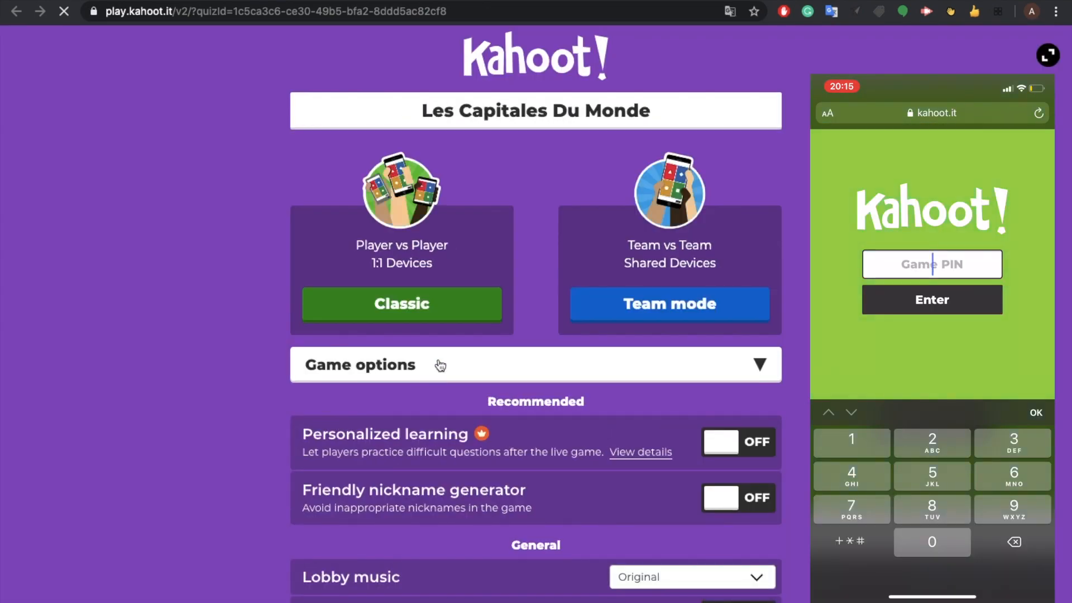
click(457, 303)
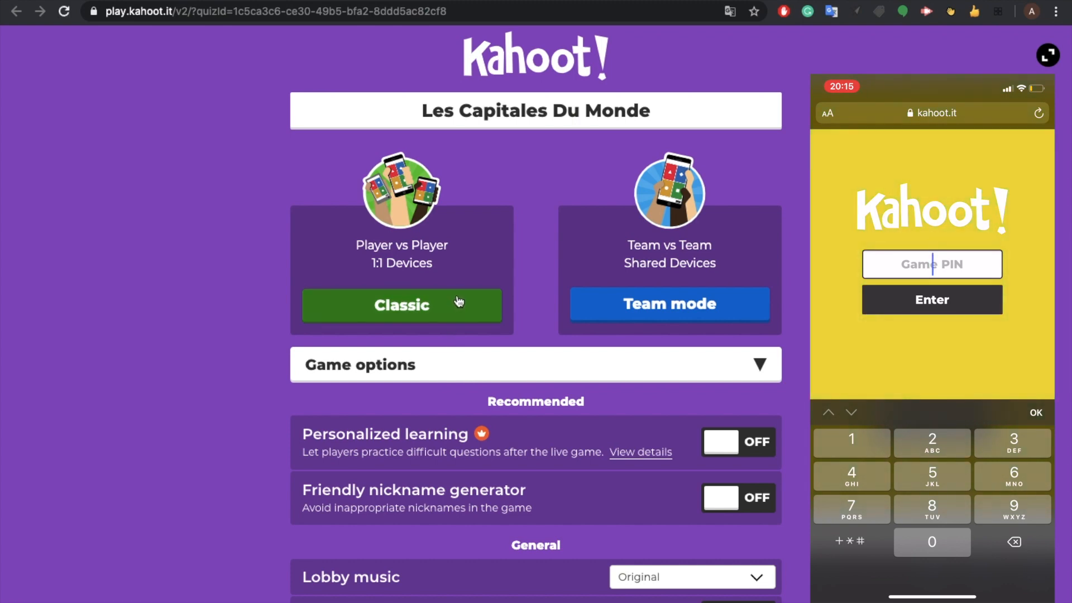
click(459, 301)
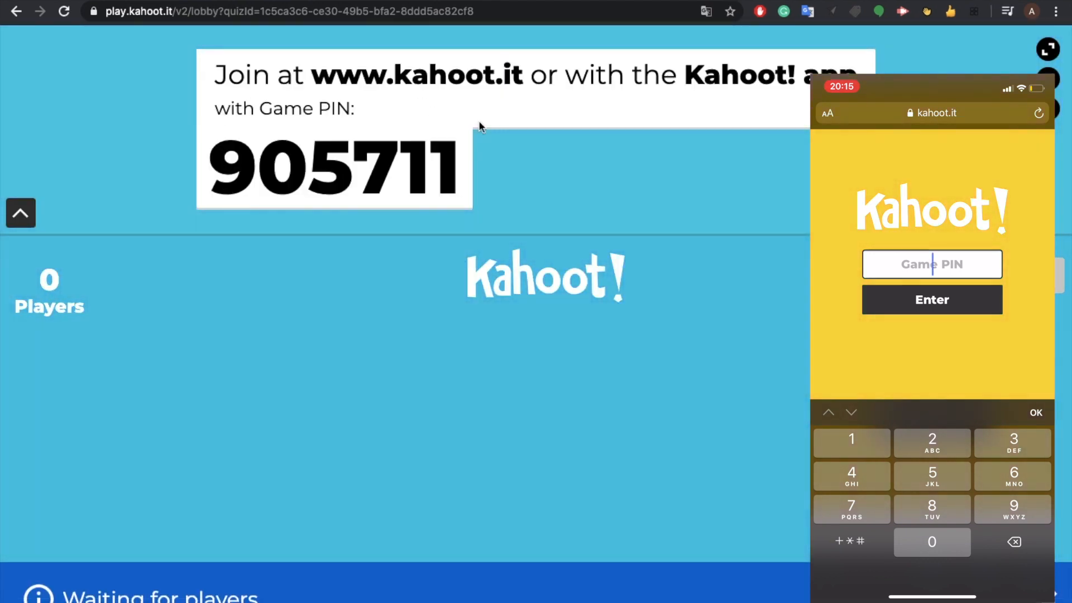
Step: On the phone, enter game PIN 905711 and join with the nickname 'Votre surnom'
text(905711)
key(Return)
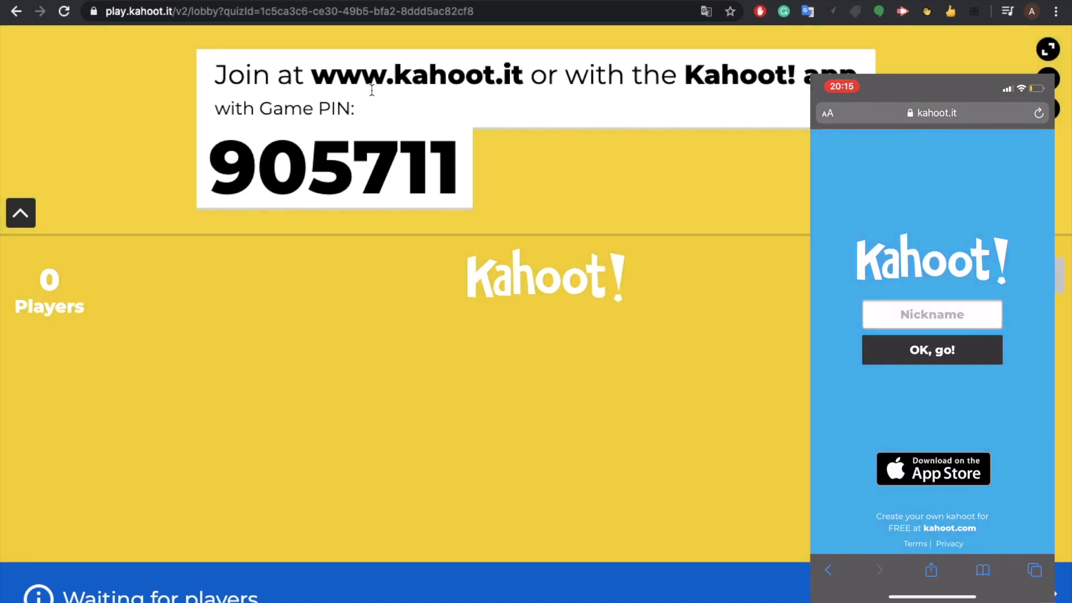
text(Votre s)
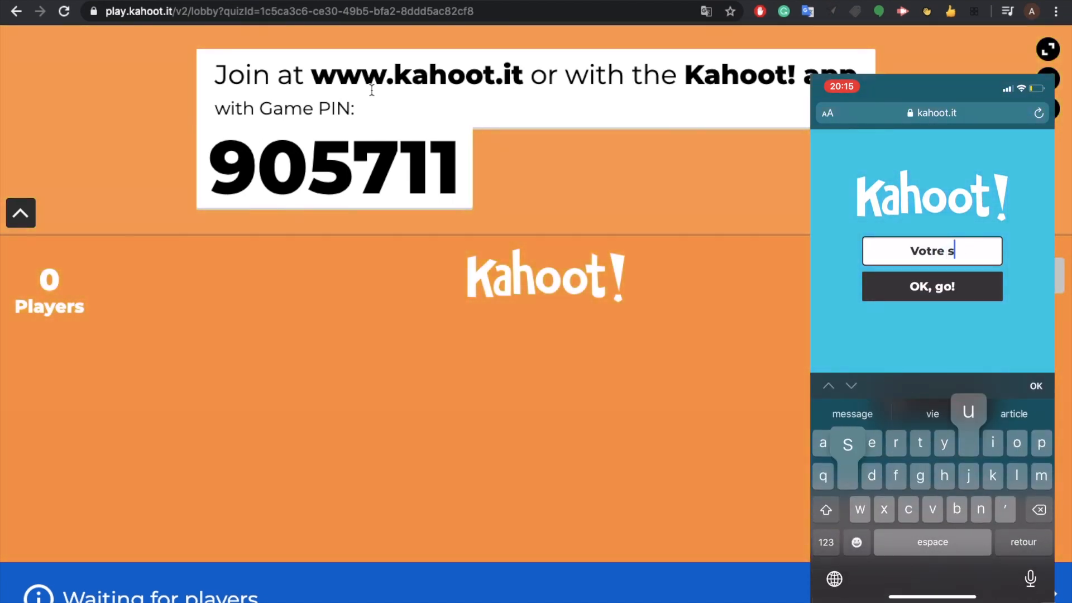
text(urnom p)
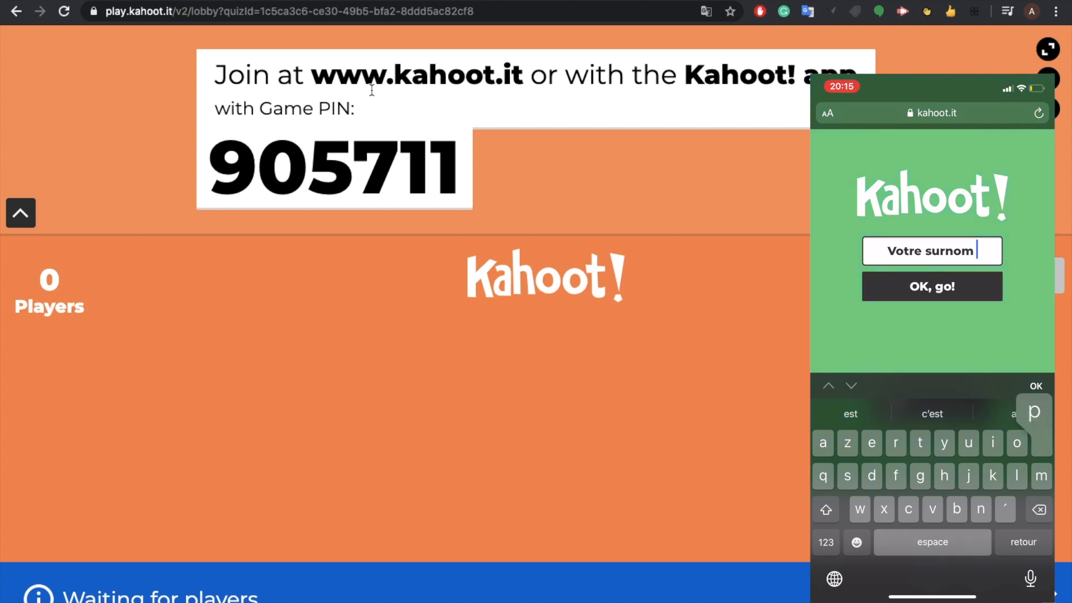
key(BackSpace)
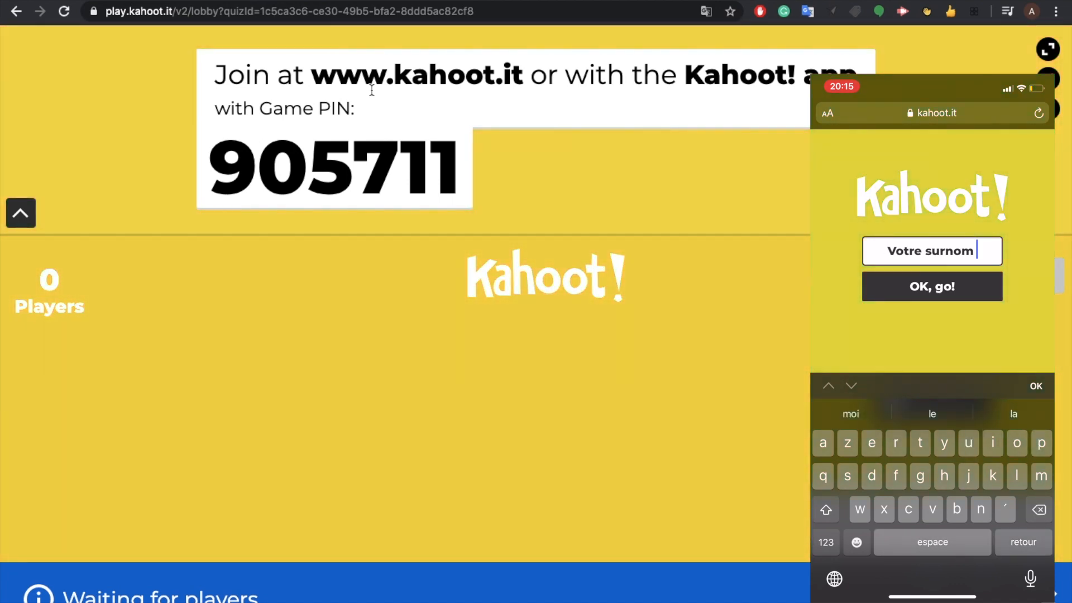
key(Return)
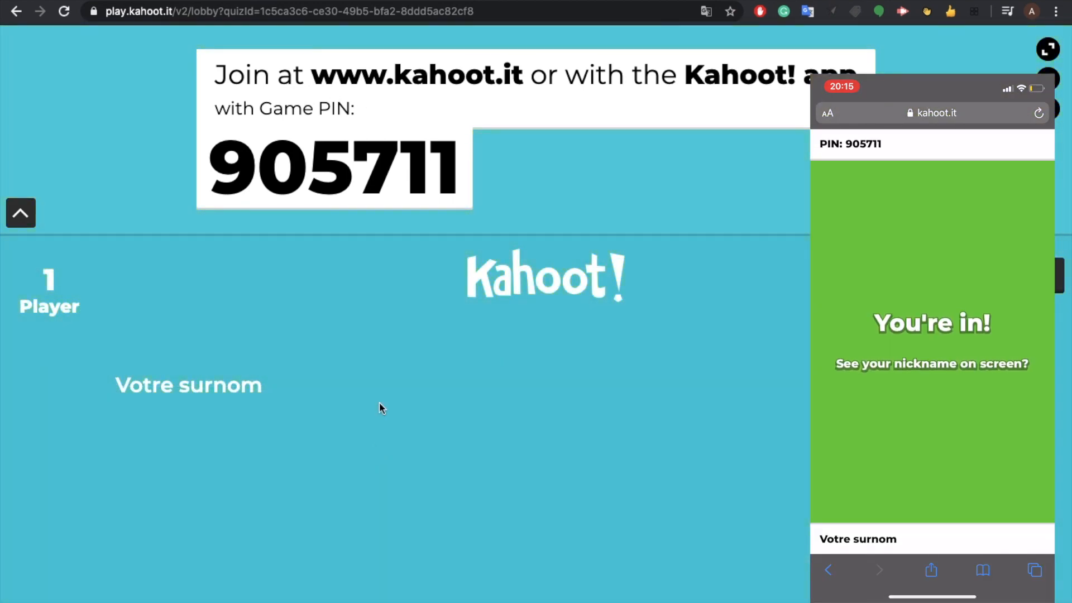
Step: Start the game, answer Paris on the phone for 875 points, and advance past the scoreboard
click(1027, 275)
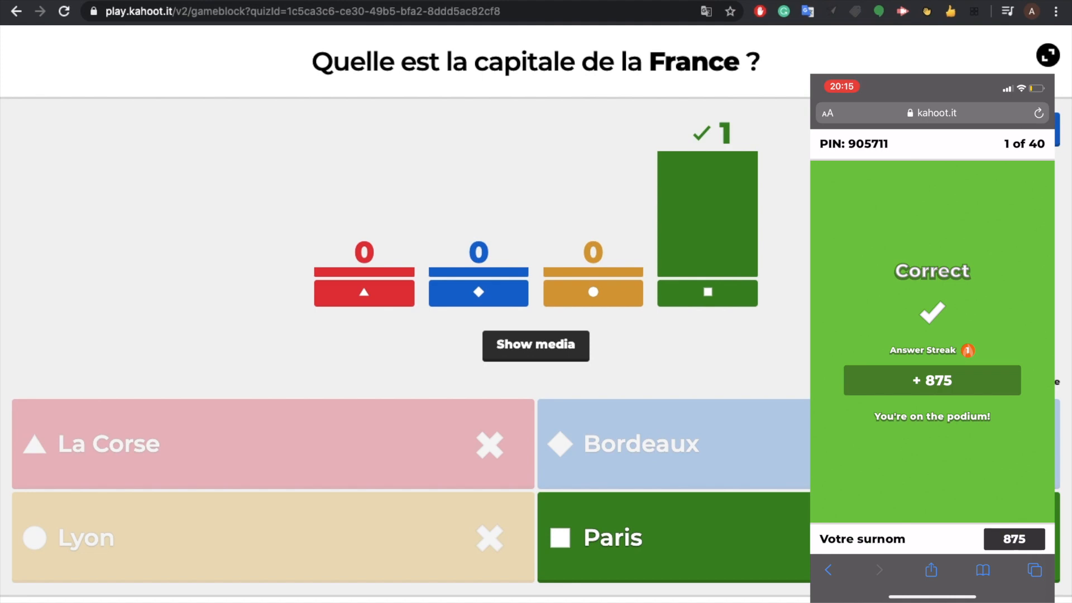
key(space)
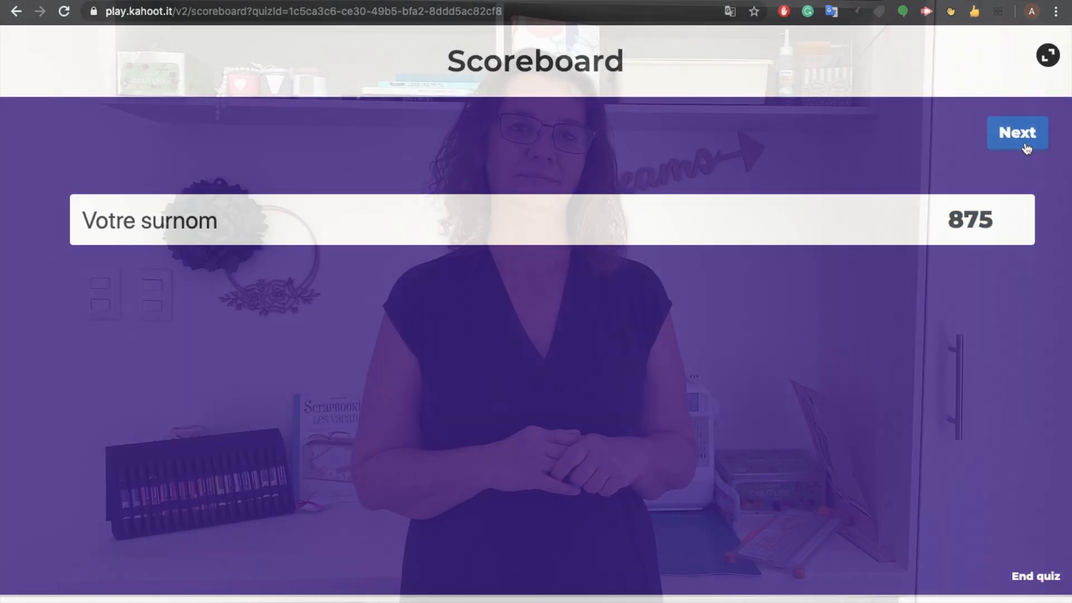
click(1023, 143)
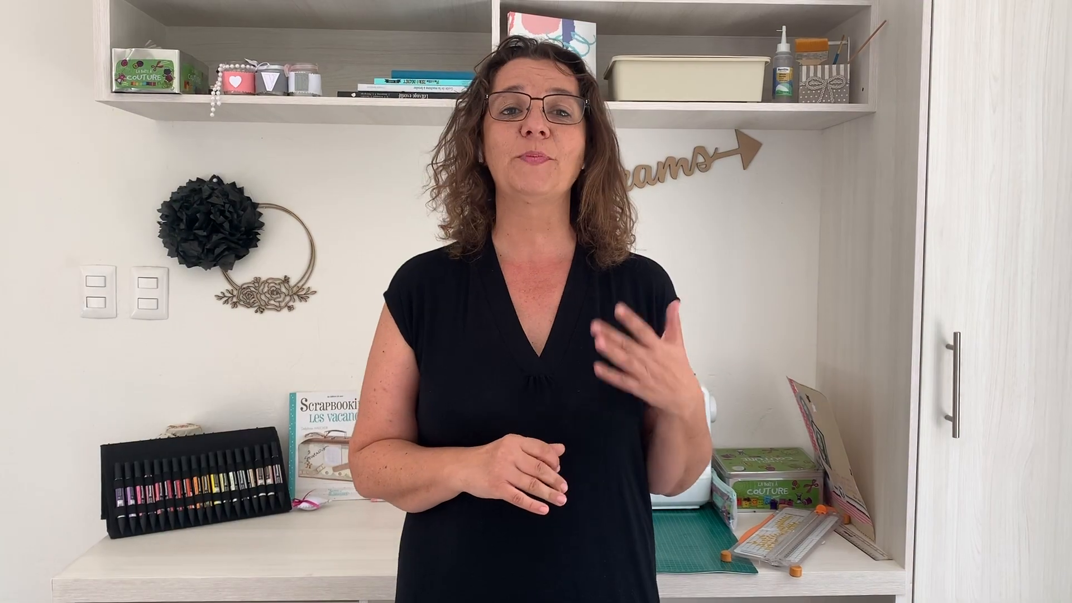